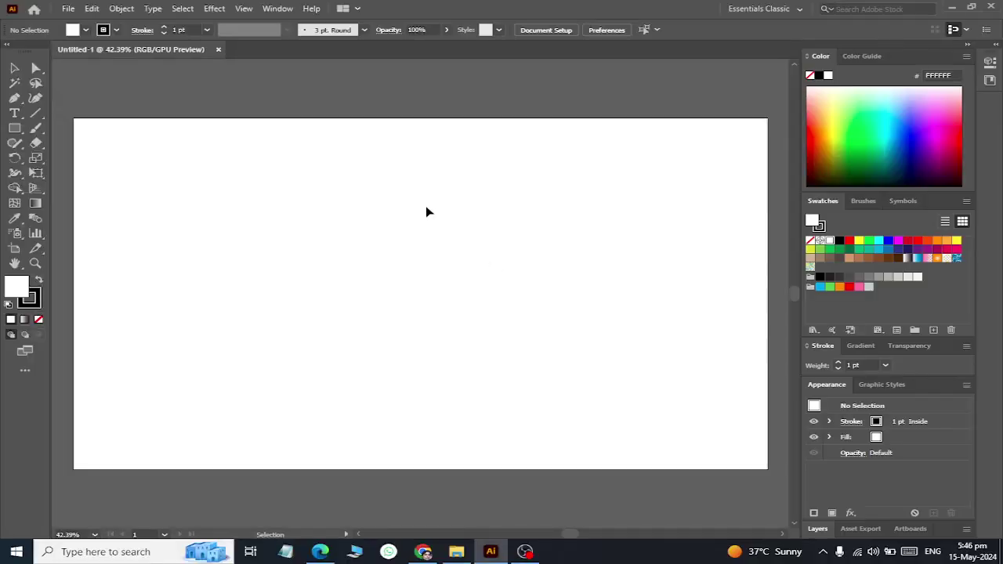
Add a 12 pt Myriad Pro text line reading '3D EXTRUDe and BEVEl' near the page top
{"action": "left_click", "coordinate": [14, 113]}
{"action": "left_click", "coordinate": [317, 189]}
{"action": "type", "text": "3D EXTRUDe and BEVEl"}
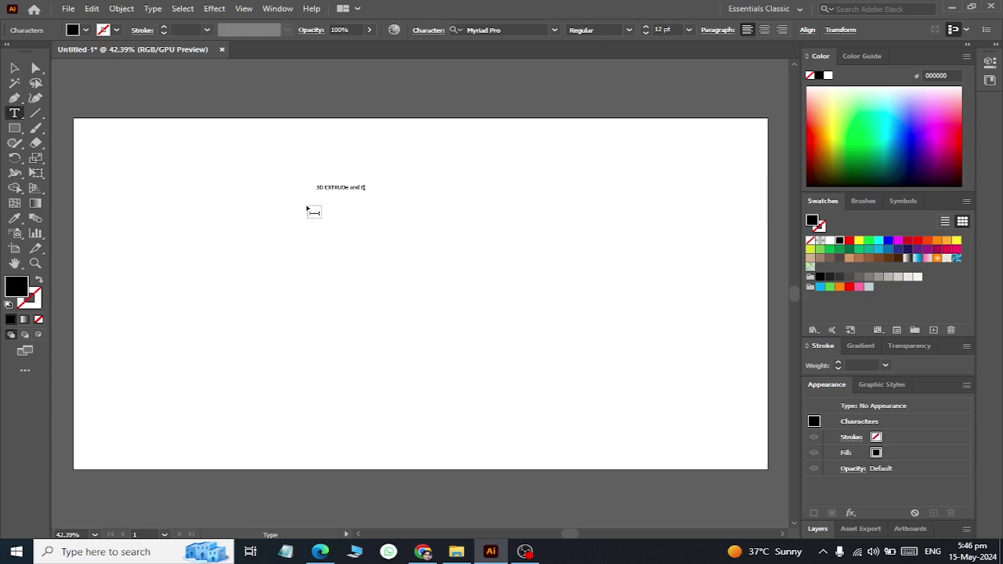
Scale the heading up to about 102.68 pt and correct 'EXTRUDe' to 'EXTRUDE'
{"action": "left_click", "coordinate": [14, 69]}
{"action": "mouse_move", "coordinate": [347, 195]}
{"action": "left_mouse_down"}
{"action": "mouse_move", "coordinate": [337, 231]}
{"action": "mouse_move", "coordinate": [363, 167]}
{"action": "left_mouse_up"}
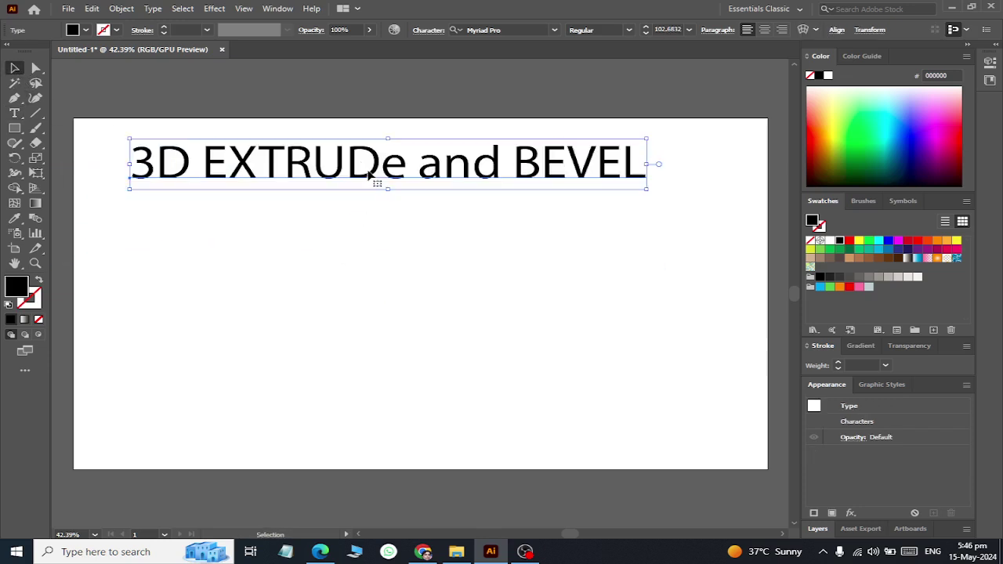
{"action": "double_click", "coordinate": [376, 167]}
{"action": "triple_click", "coordinate": [392, 165]}
{"action": "left_click", "coordinate": [420, 170]}
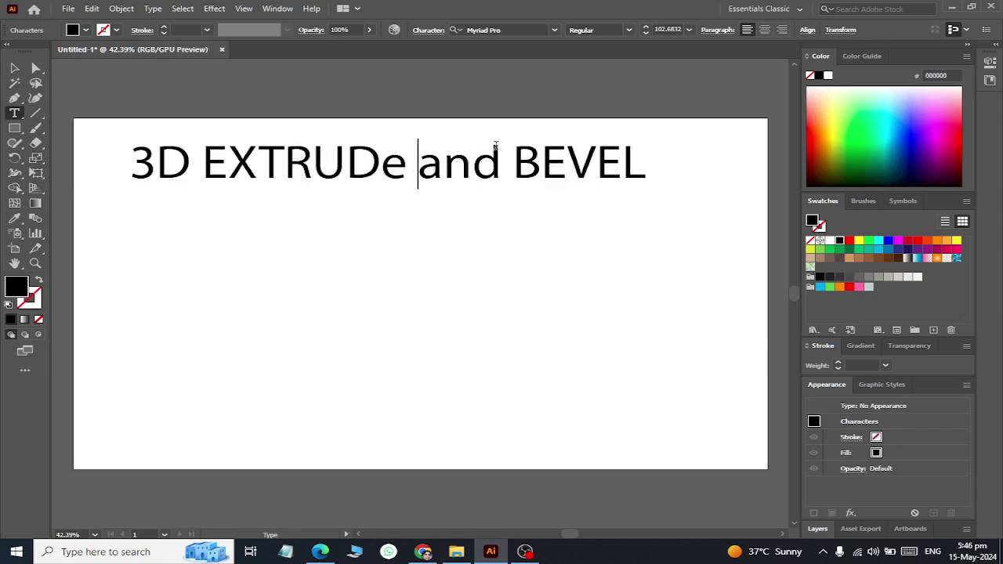
{"action": "key", "text": "BackSpace"}
{"action": "key", "text": "BackSpace"}
{"action": "type", "text": "E"}
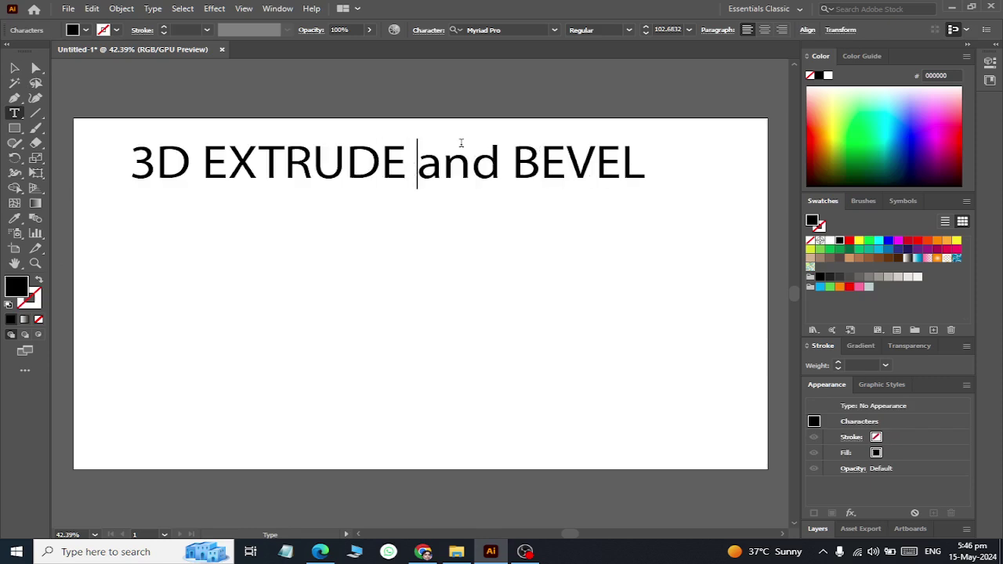
{"action": "left_click", "coordinate": [410, 230], "text": "ctrl"}
Nudge the enlarged heading slightly higher on the page
{"action": "left_click", "coordinate": [14, 68]}
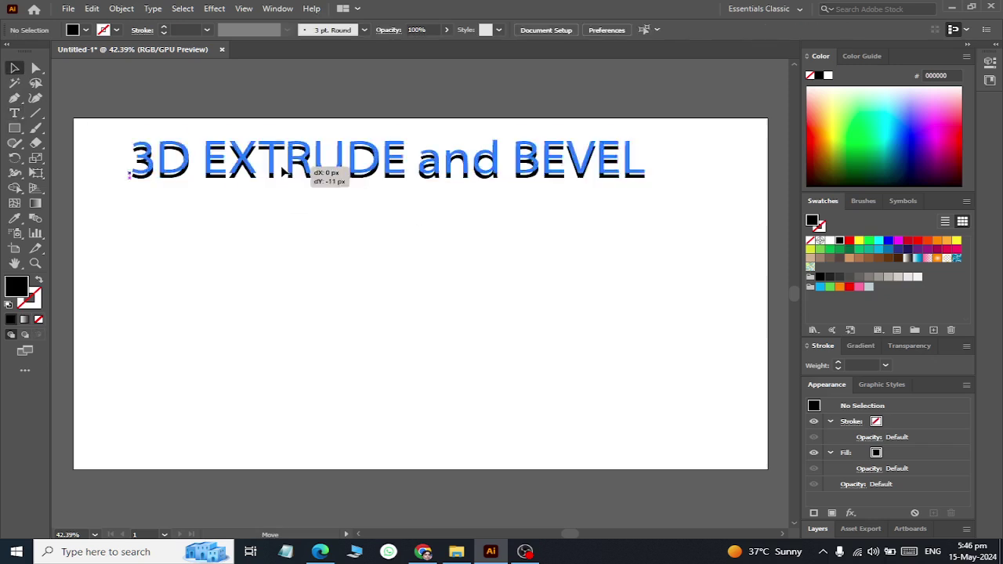
{"action": "left_click_drag", "start_coordinate": [270, 167], "coordinate": [271, 153]}
{"action": "scroll", "coordinate": [242, 218], "scroll_direction": "up", "scroll_amount": 2}
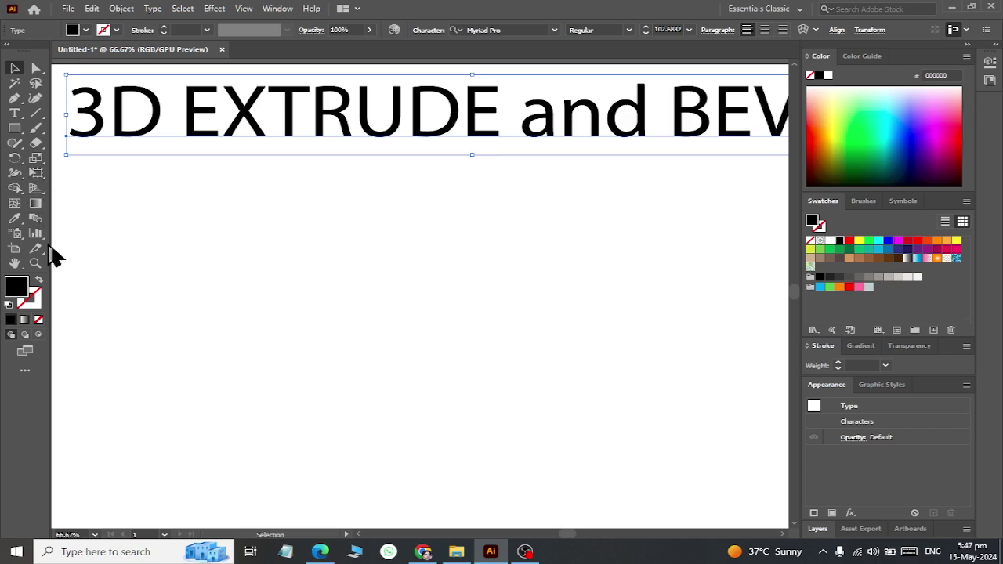
Draw a black rounded-rectangle bar below the heading
{"action": "left_click", "coordinate": [14, 128]}
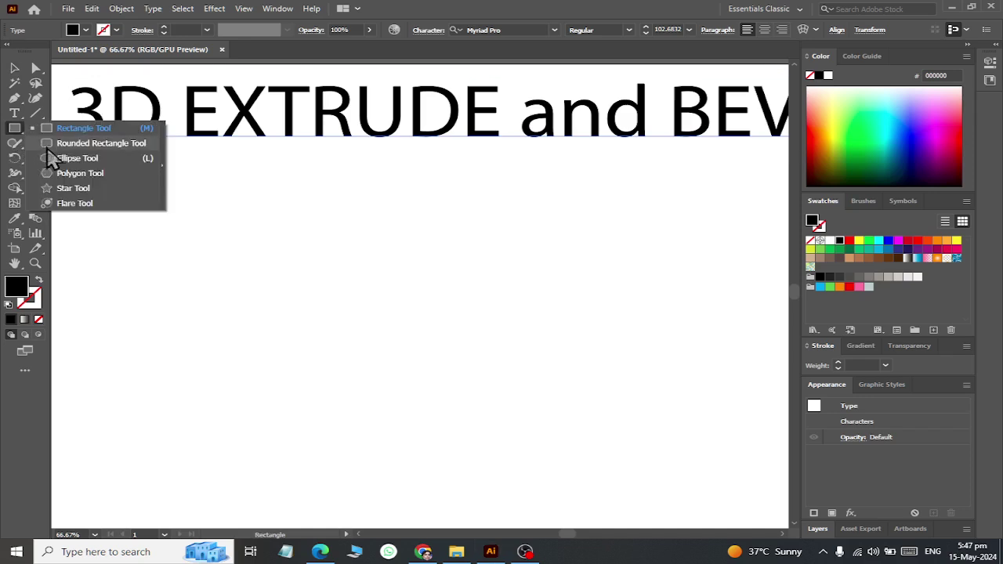
{"action": "left_click", "coordinate": [51, 147]}
{"action": "mouse_move", "coordinate": [188, 240]}
{"action": "left_mouse_down"}
{"action": "mouse_move", "coordinate": [340, 294]}
{"action": "mouse_move", "coordinate": [324, 289]}
{"action": "left_mouse_up"}
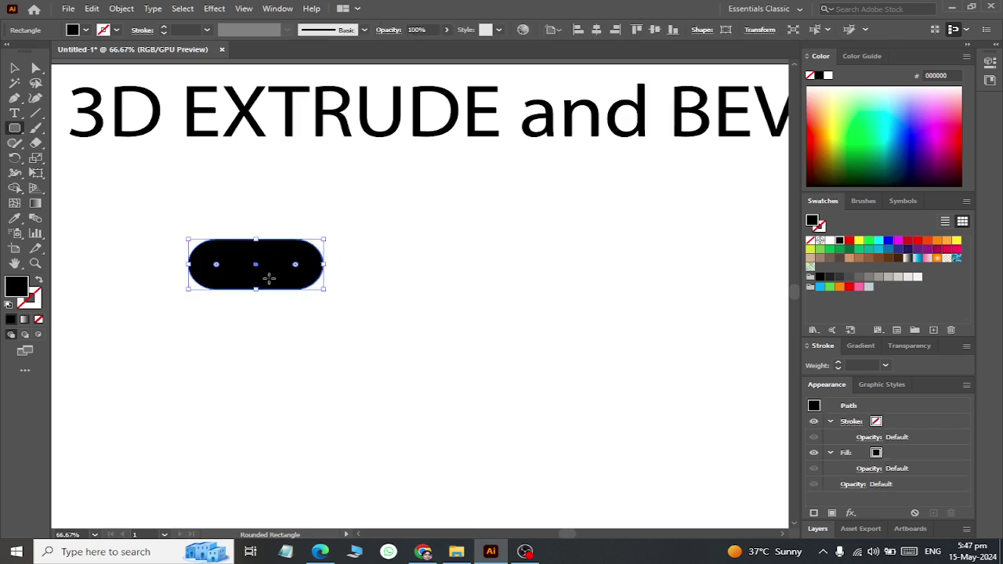
{"action": "key", "text": "ctrl+plus"}
{"action": "key", "text": "ctrl+plus"}
{"action": "key", "text": "ctrl+plus"}
{"action": "scroll", "coordinate": [197, 224], "scroll_direction": "left", "scroll_amount": 2}
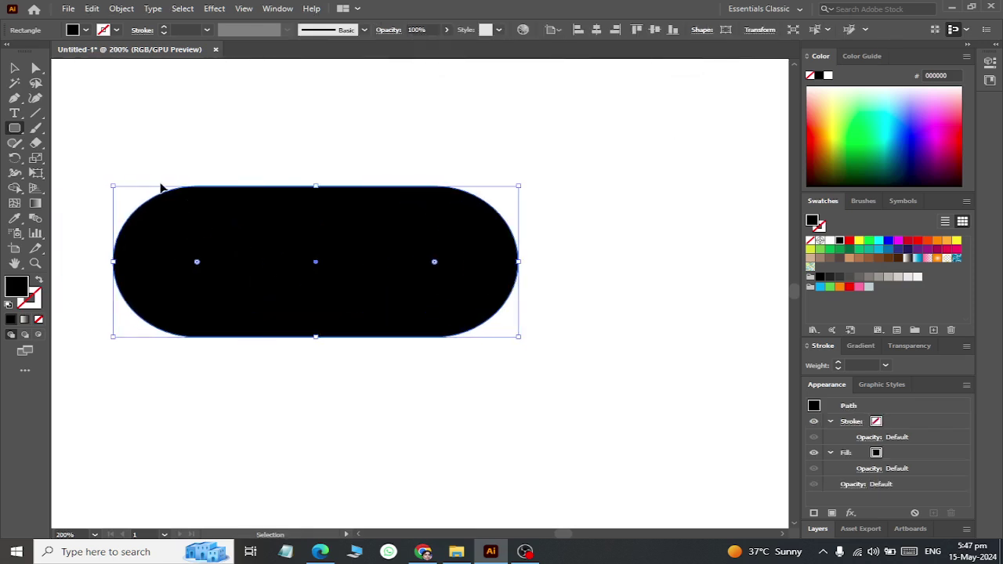
Bend the bar's top and bottom edges inward into a pinched, bone-like shape
{"action": "left_click", "coordinate": [35, 97]}
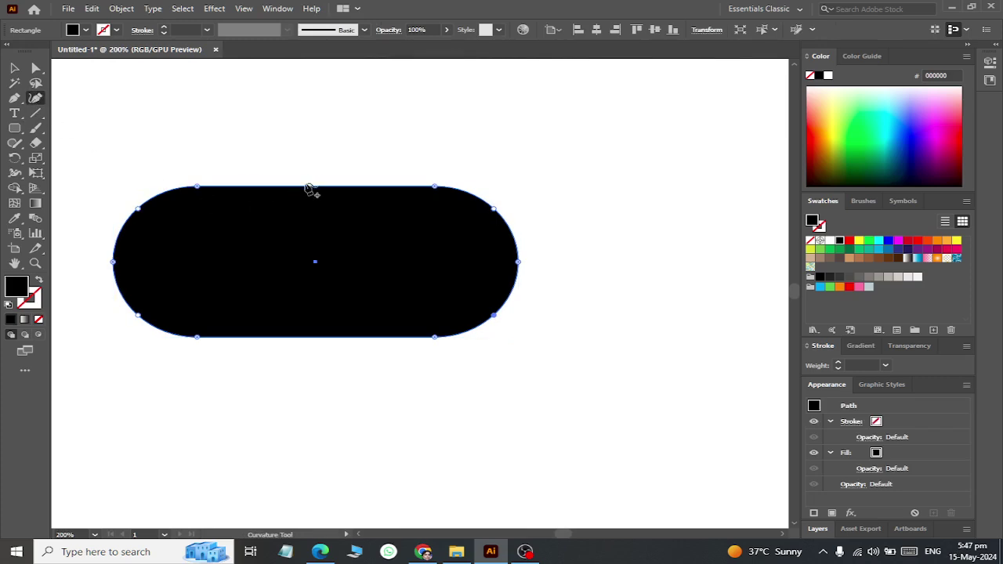
{"action": "left_click_drag", "start_coordinate": [308, 187], "coordinate": [302, 201]}
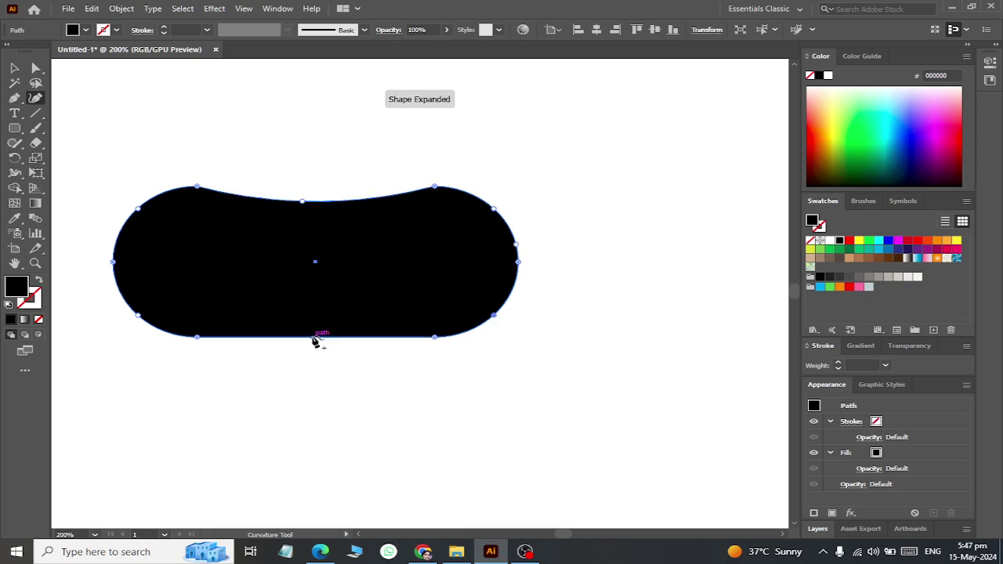
{"action": "left_click_drag", "start_coordinate": [313, 337], "coordinate": [311, 315]}
{"action": "left_click", "coordinate": [14, 68]}
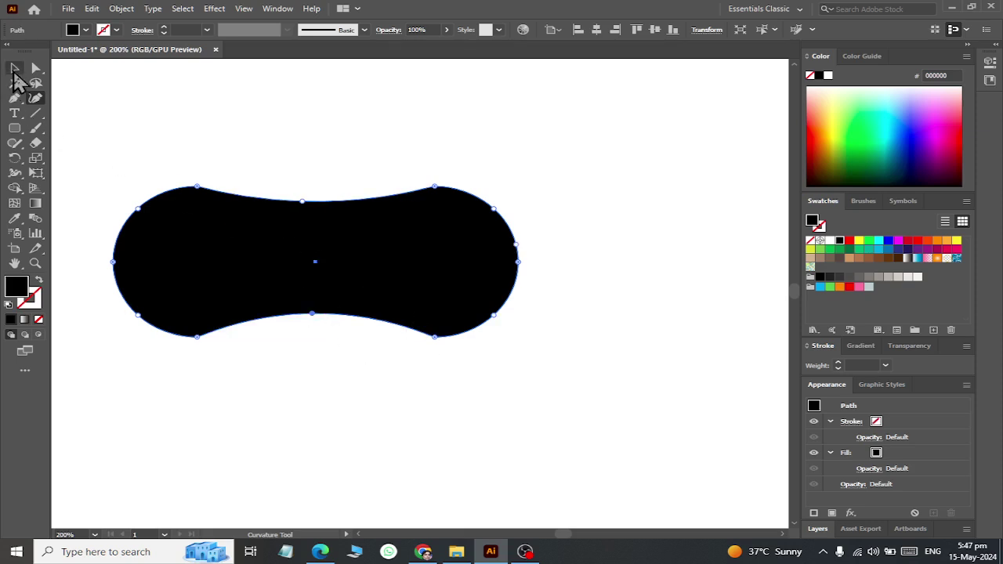
{"action": "left_click", "coordinate": [329, 149]}
{"action": "scroll", "coordinate": [495, 249], "scroll_direction": "down", "scroll_amount": 2, "text": "alt"}
{"action": "left_click", "coordinate": [490, 253]}
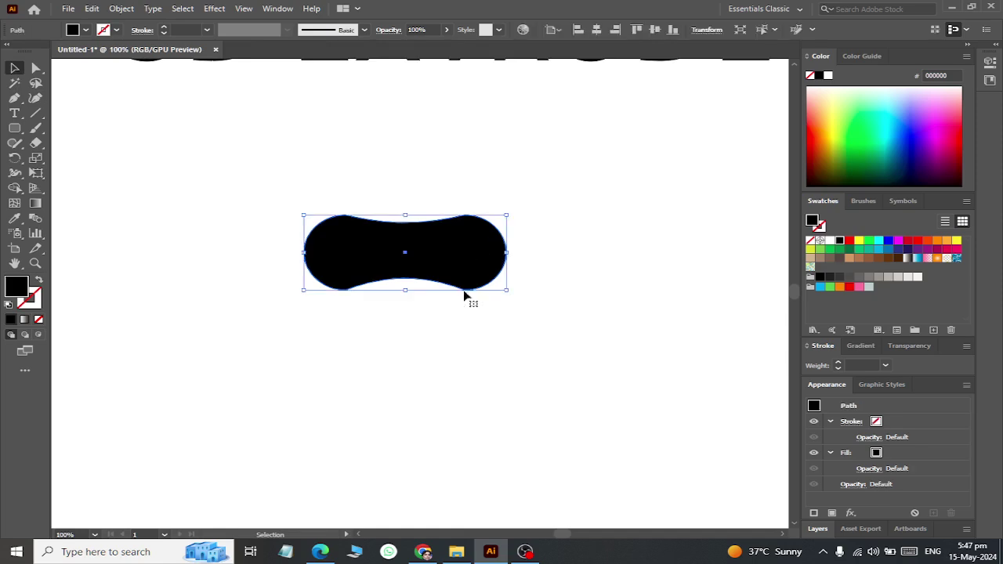
{"action": "left_click", "coordinate": [14, 128]}
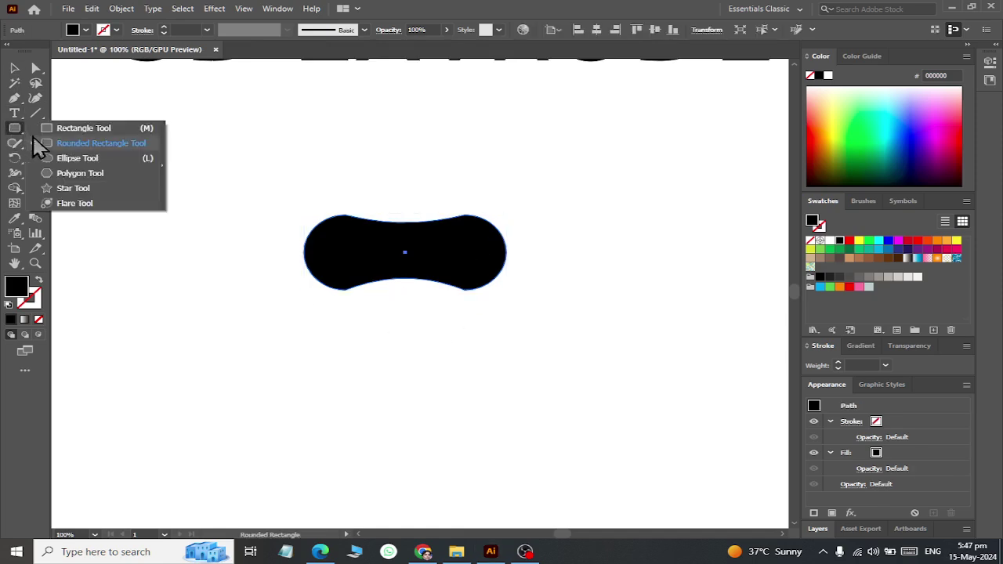
Draw a black square diamond rotated 45° and copy it below the pinched shape
{"action": "left_click", "coordinate": [78, 128]}
{"action": "mouse_move", "coordinate": [242, 162]}
{"action": "left_mouse_down"}
{"action": "mouse_move", "coordinate": [303, 213]}
{"action": "mouse_move", "coordinate": [417, 191]}
{"action": "mouse_move", "coordinate": [392, 230]}
{"action": "left_mouse_up"}
{"action": "left_click", "coordinate": [14, 68]}
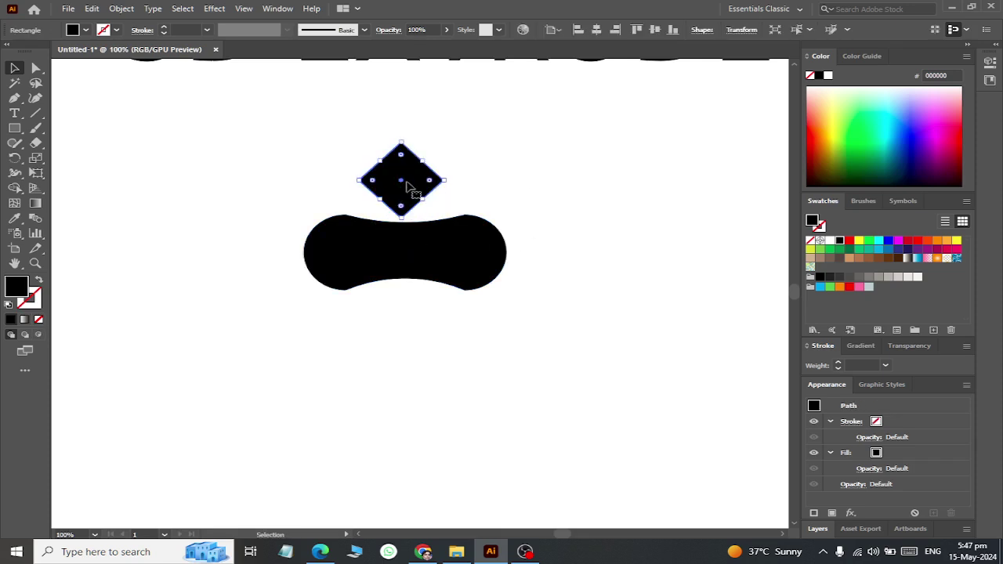
{"action": "left_click_drag", "start_coordinate": [410, 179], "coordinate": [416, 336]}
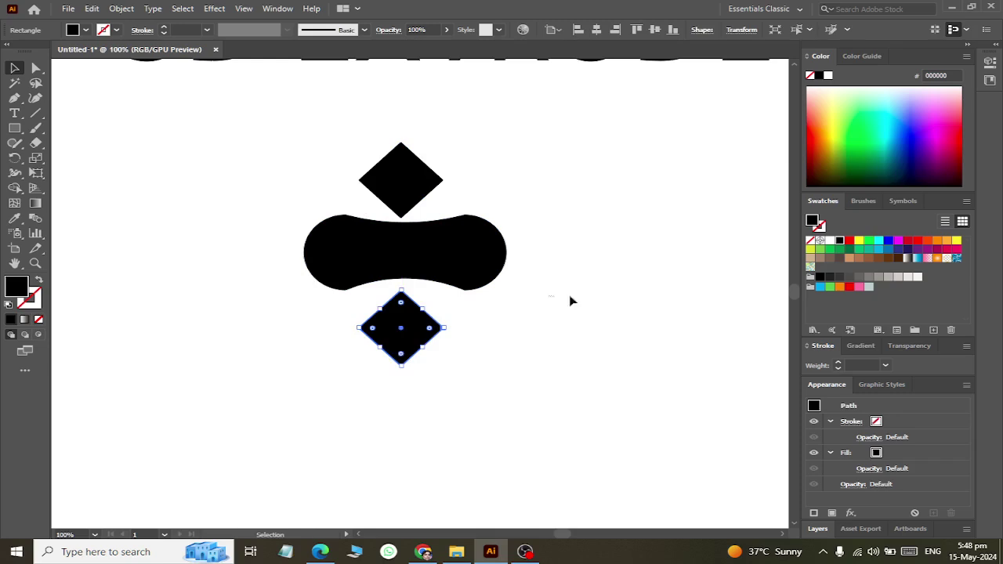
Rotate both diamonds and the pinched shape together by 90° to stand it upright
{"action": "left_click_drag", "start_coordinate": [268, 97], "coordinate": [601, 422]}
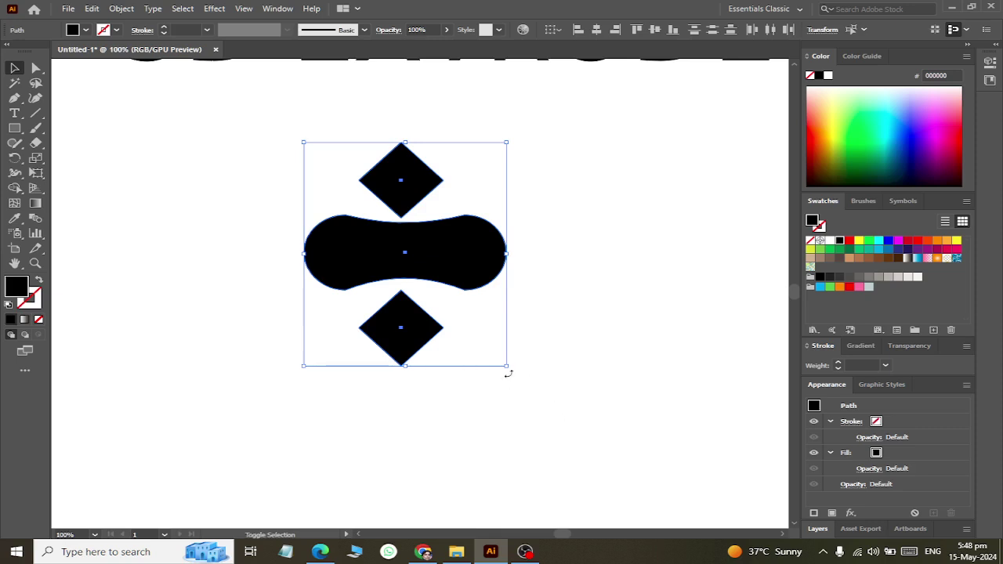
{"action": "left_click_drag", "start_coordinate": [508, 374], "coordinate": [504, 196]}
{"action": "left_click", "coordinate": [633, 258]}
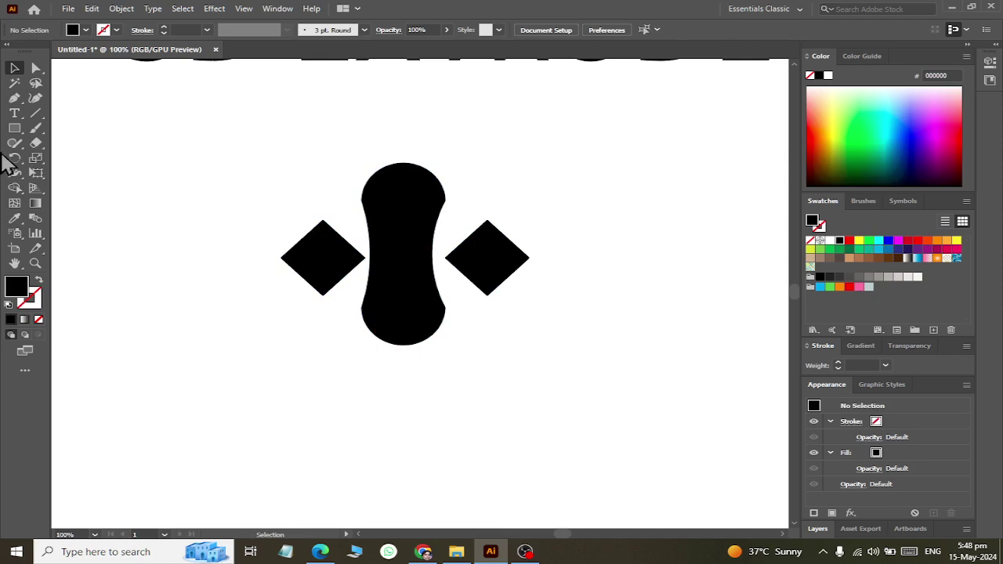
{"action": "left_click", "coordinate": [18, 129]}
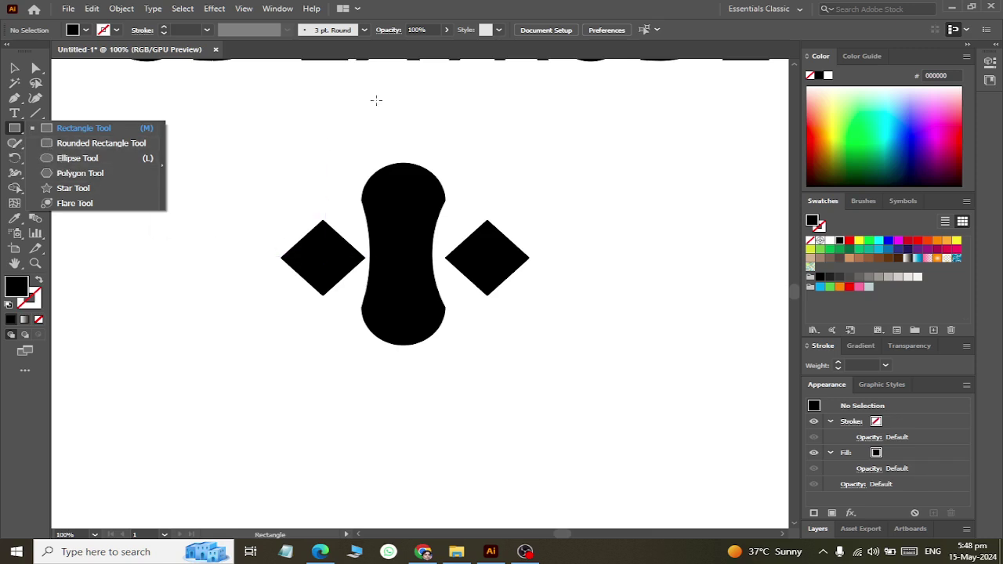
Draw a long thin black rectangle above the shapes
{"action": "left_click", "coordinate": [63, 128]}
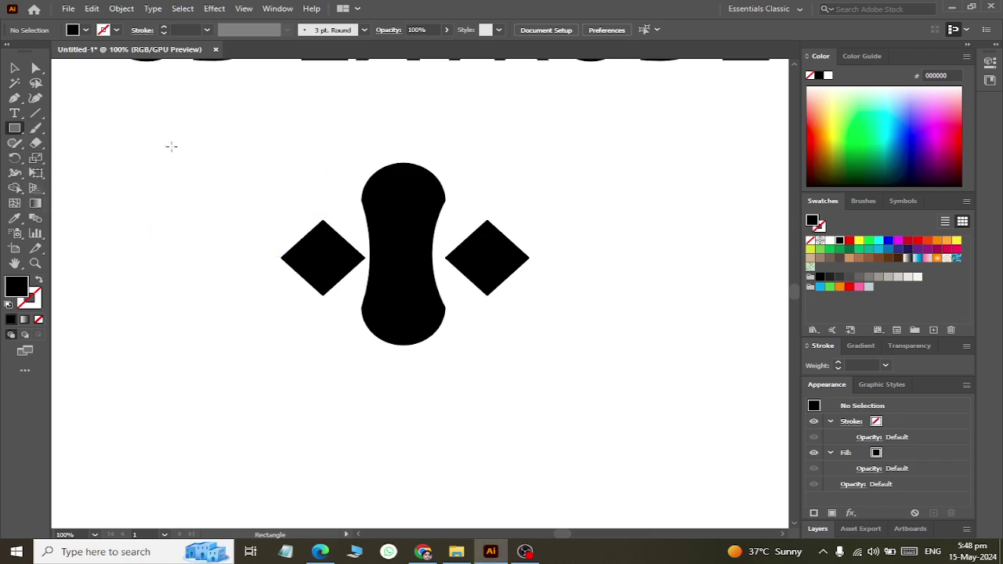
{"action": "left_click_drag", "start_coordinate": [172, 101], "coordinate": [458, 124]}
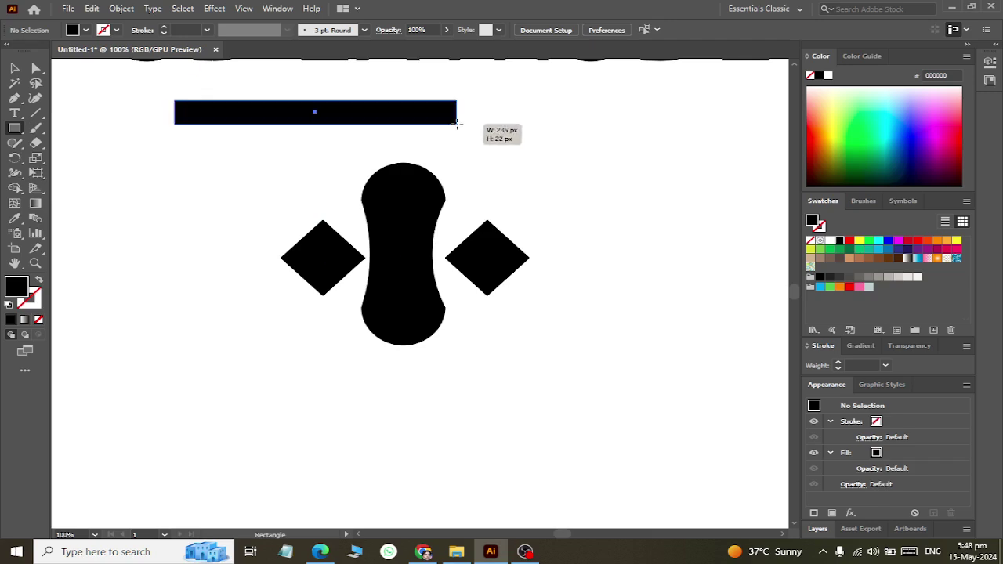
{"action": "left_click", "coordinate": [15, 69]}
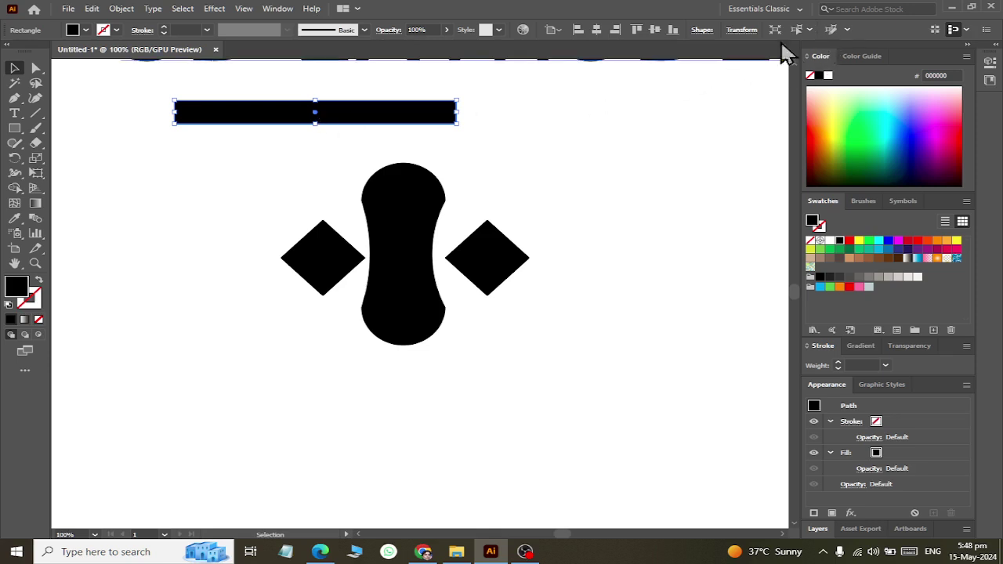
{"action": "left_click", "coordinate": [548, 87]}
{"action": "left_click", "coordinate": [420, 112]}
Warp the thin bar with an Arc warp, Bend near 100%
{"action": "left_click", "coordinate": [213, 9]}
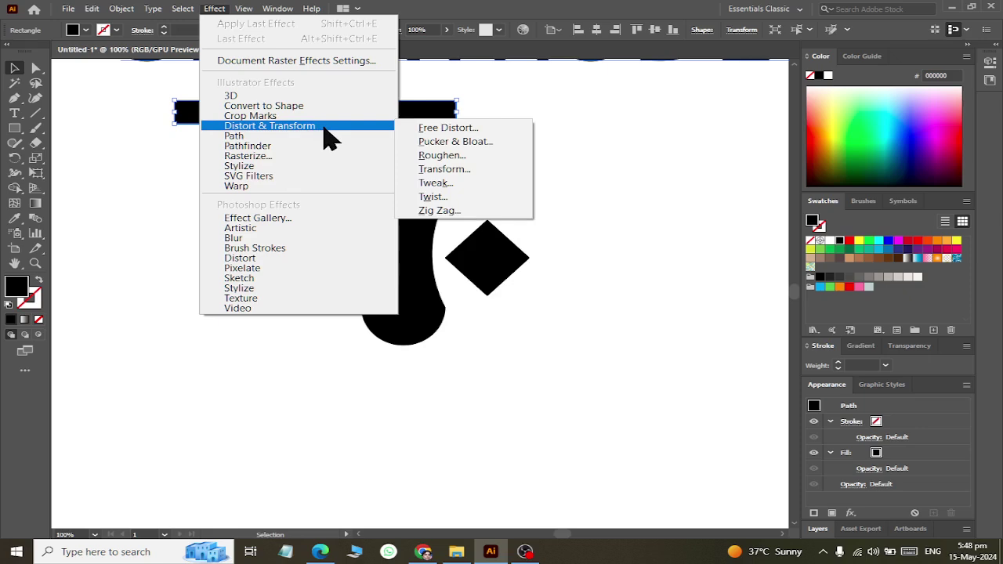
{"action": "mouse_move", "coordinate": [298, 185]}
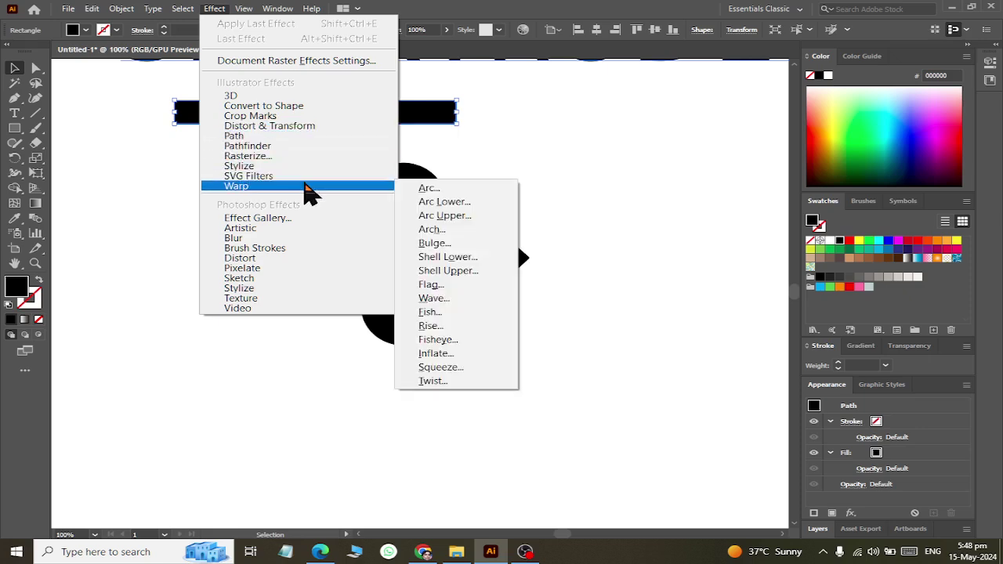
{"action": "left_click", "coordinate": [434, 189]}
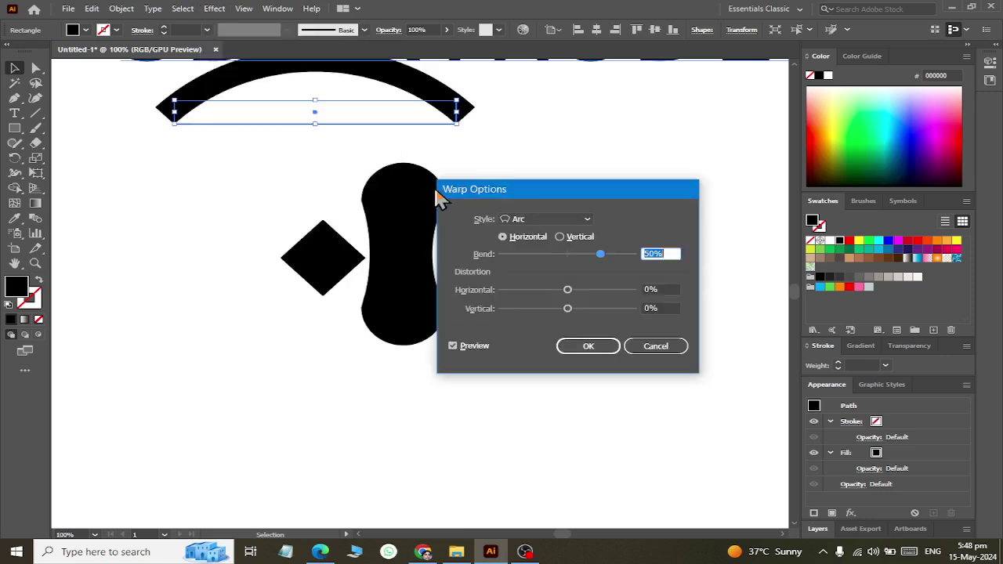
{"action": "left_click", "coordinate": [567, 219]}
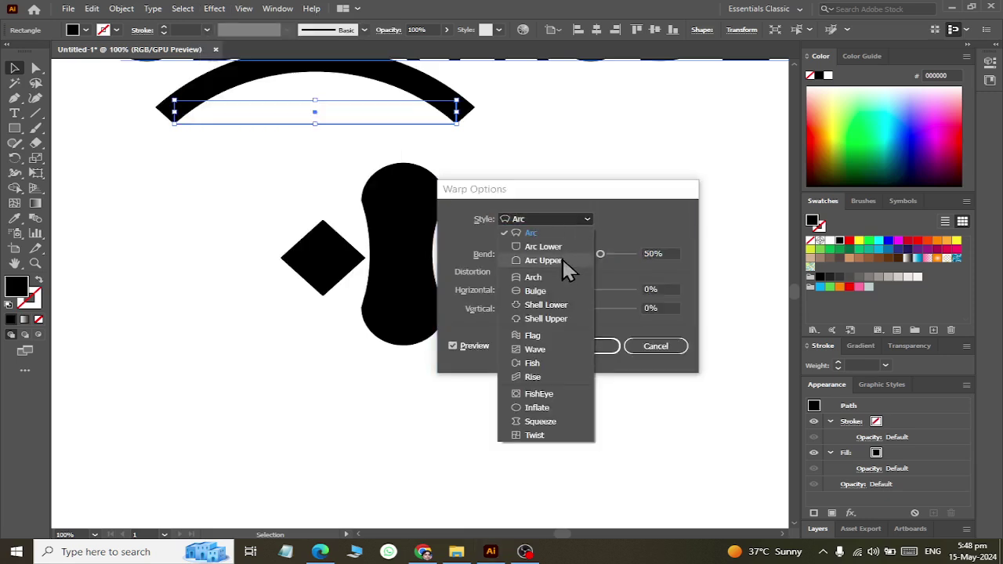
{"action": "left_click", "coordinate": [535, 277]}
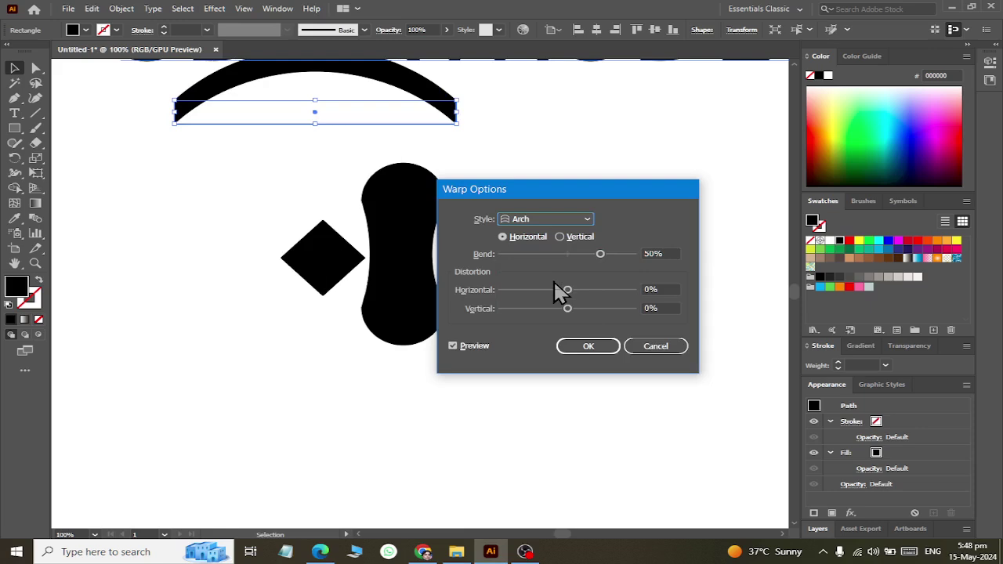
{"action": "left_click", "coordinate": [577, 220]}
{"action": "left_click", "coordinate": [532, 228]}
{"action": "left_click_drag", "start_coordinate": [601, 254], "coordinate": [698, 275]}
{"action": "left_click", "coordinate": [601, 350]}
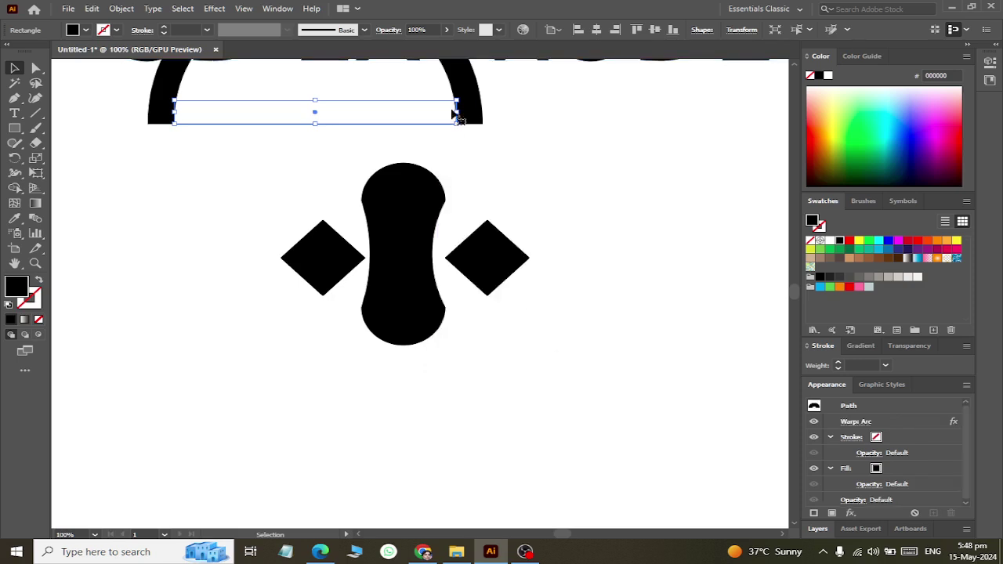
Move the arc down over the emblem and expand its appearance into outlines
{"action": "mouse_move", "coordinate": [455, 114]}
{"action": "left_mouse_down"}
{"action": "mouse_move", "coordinate": [474, 190]}
{"action": "mouse_move", "coordinate": [534, 226]}
{"action": "left_mouse_up"}
{"action": "left_click", "coordinate": [589, 311]}
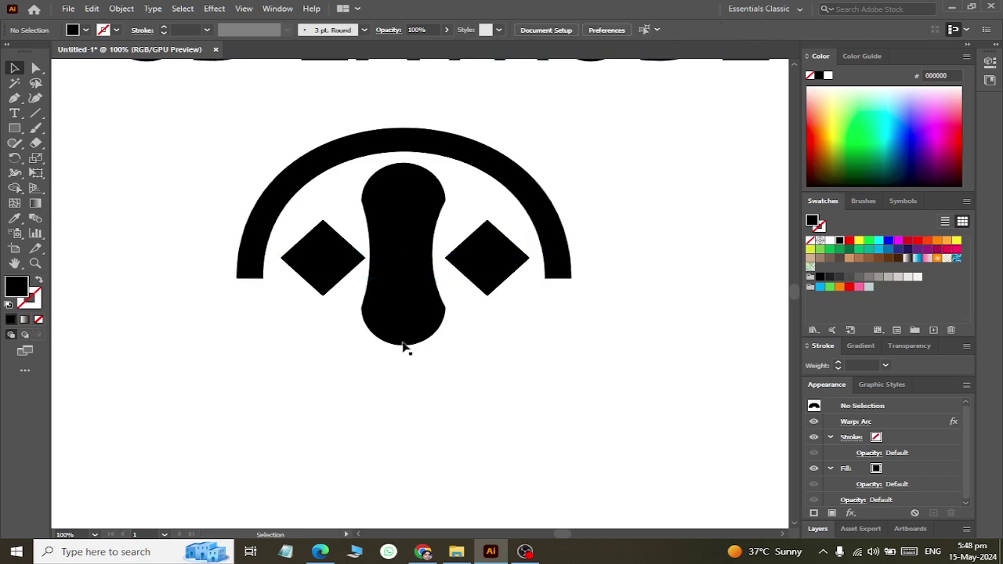
{"action": "left_click", "coordinate": [284, 161]}
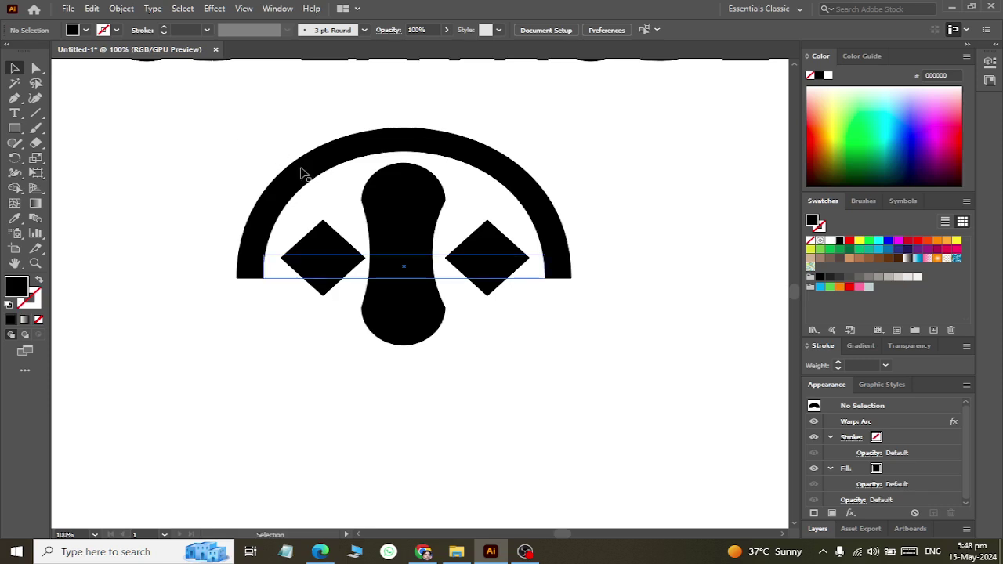
{"action": "left_click", "coordinate": [122, 9]}
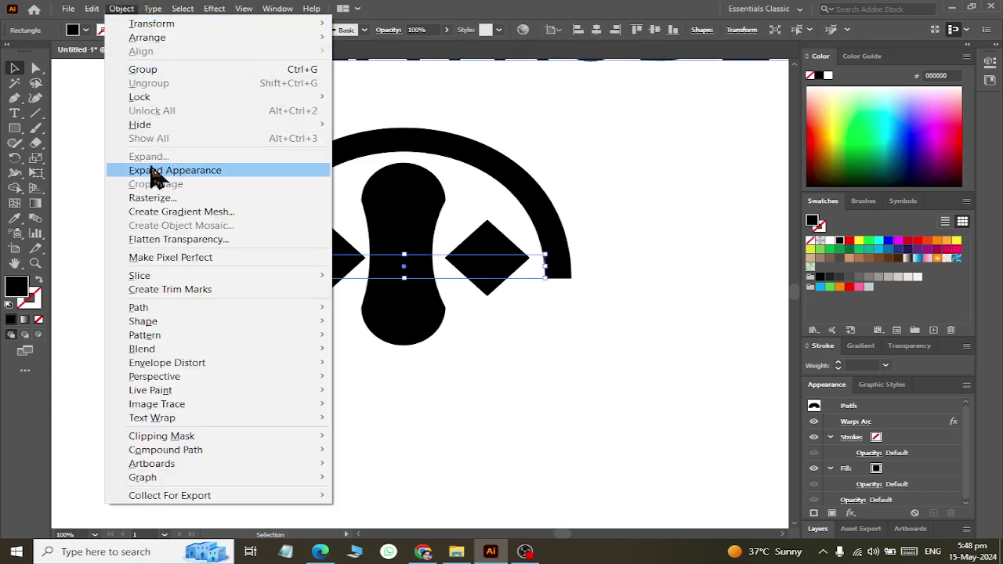
{"action": "left_click", "coordinate": [155, 172]}
Fill the arc green, centre shape cyan, right diamond red and left diamond dark blue
{"action": "left_click", "coordinate": [639, 370]}
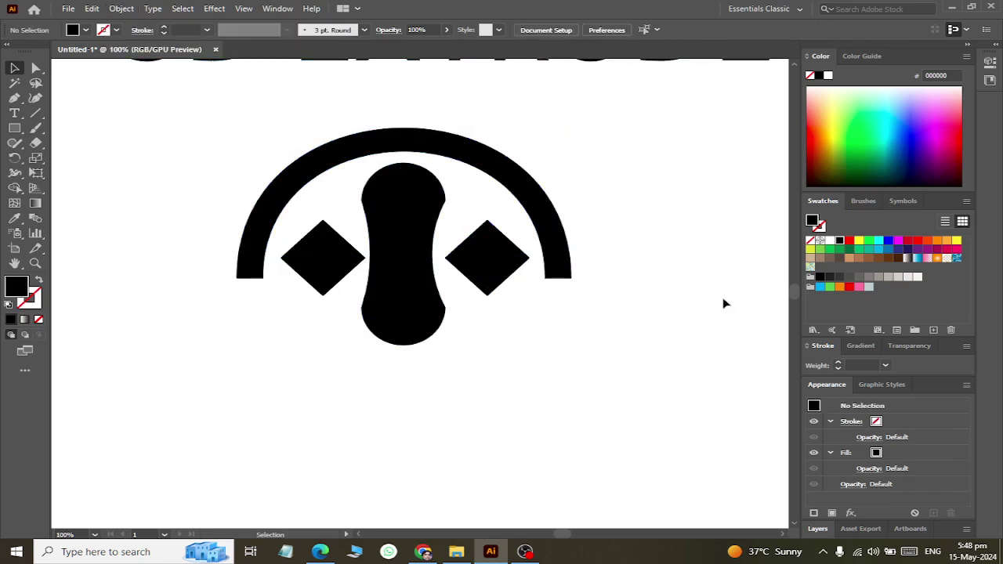
{"action": "left_click", "coordinate": [439, 151]}
{"action": "left_click", "coordinate": [837, 253]}
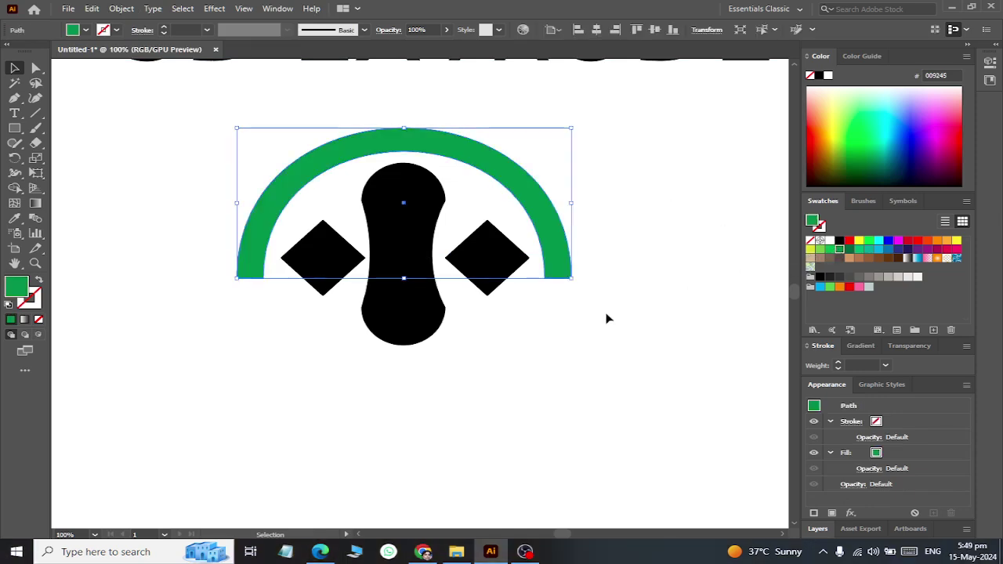
{"action": "left_click", "coordinate": [606, 316]}
{"action": "left_click", "coordinate": [423, 329]}
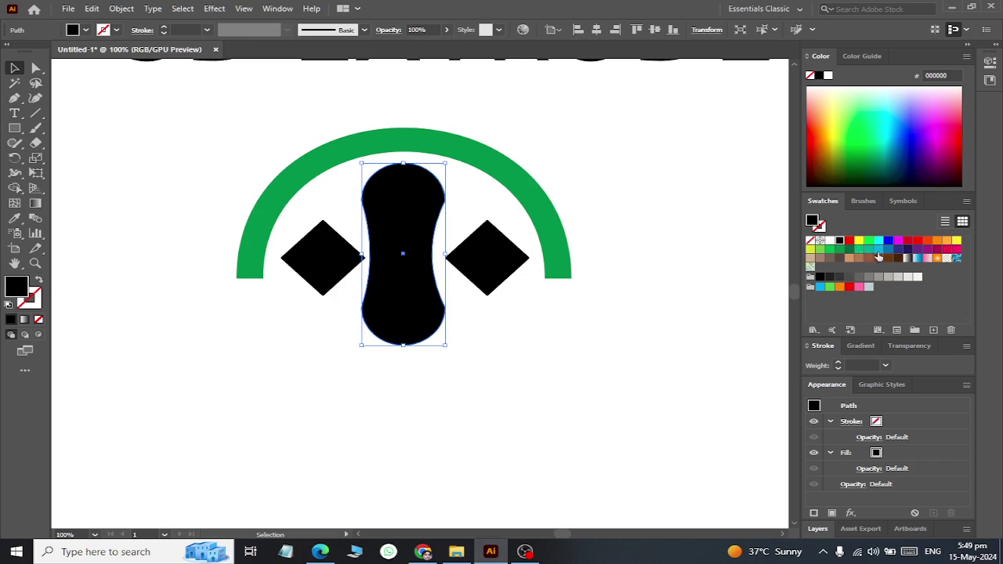
{"action": "left_click", "coordinate": [878, 249]}
{"action": "left_click", "coordinate": [596, 307]}
{"action": "left_click", "coordinate": [513, 253]}
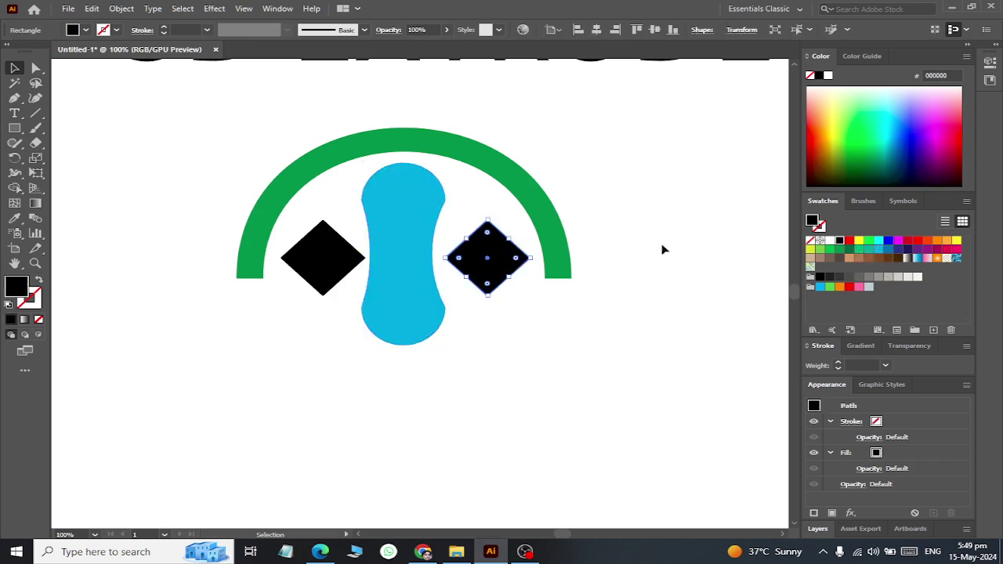
{"action": "left_click", "coordinate": [918, 239]}
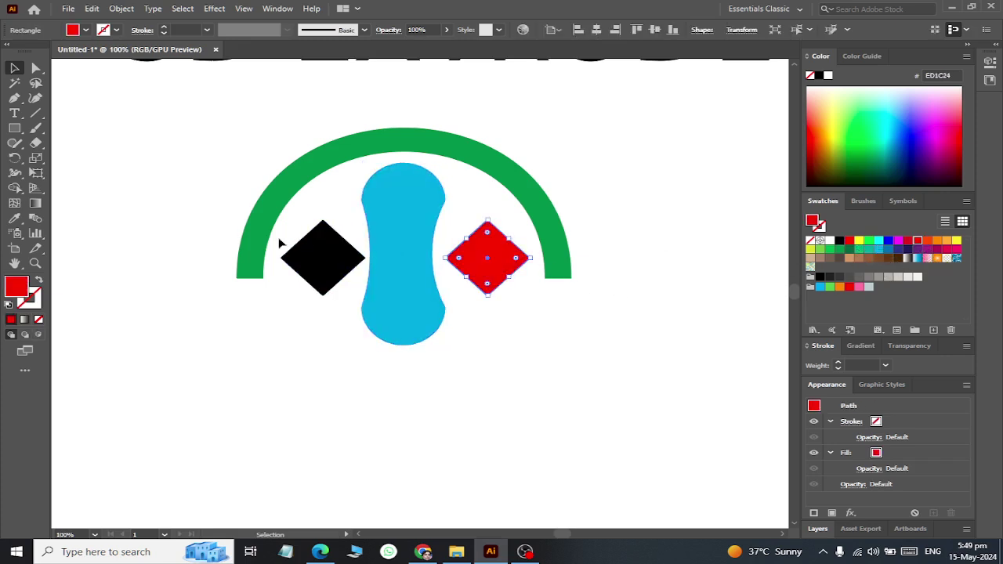
{"action": "left_click", "coordinate": [312, 257]}
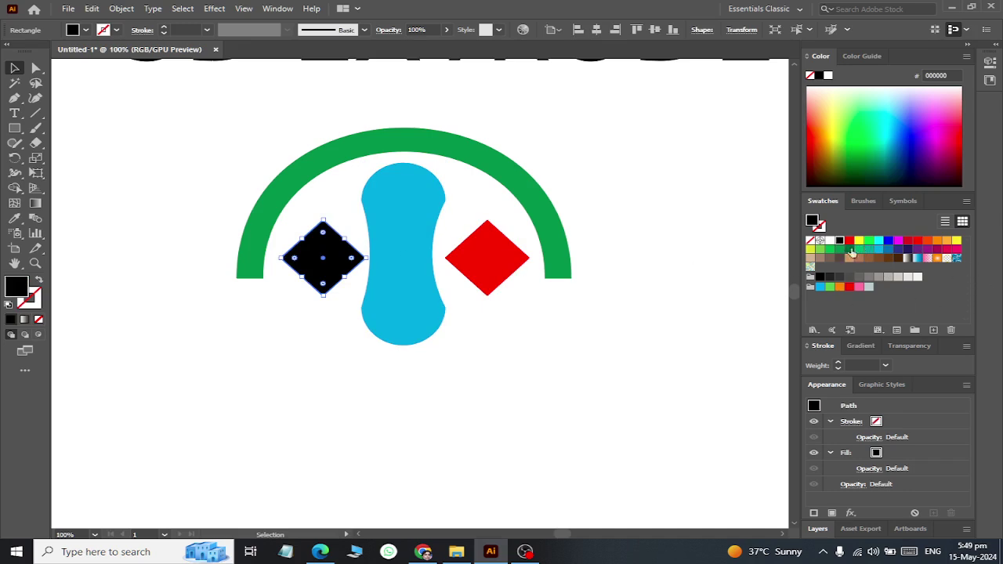
{"action": "left_click", "coordinate": [898, 248]}
{"action": "left_click", "coordinate": [617, 336]}
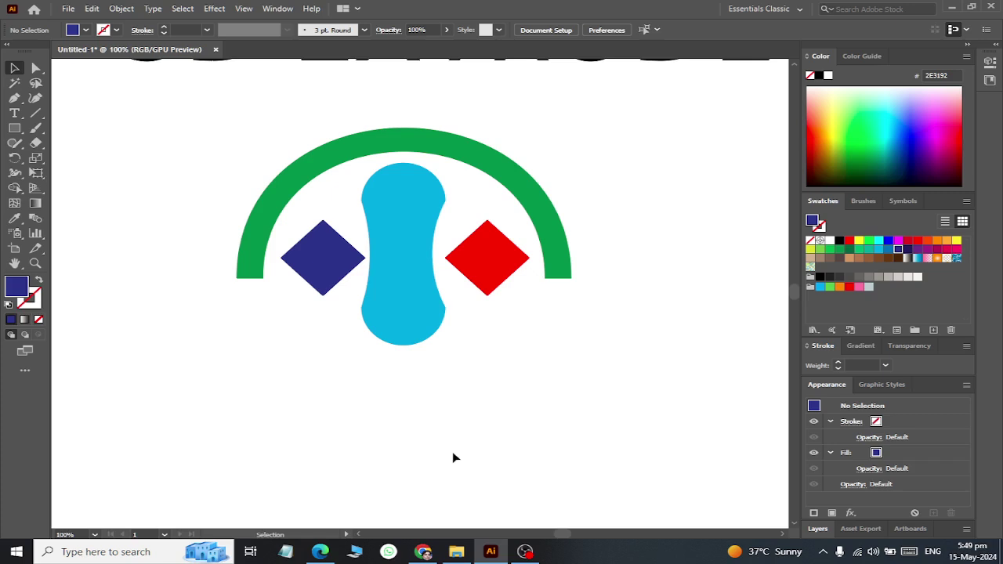
Move the heading aside and group all the logo shapes into one object
{"action": "mouse_move", "coordinate": [192, 63]}
{"action": "left_mouse_down"}
{"action": "mouse_move", "coordinate": [175, 135]}
{"action": "mouse_move", "coordinate": [89, 118]}
{"action": "left_mouse_up"}
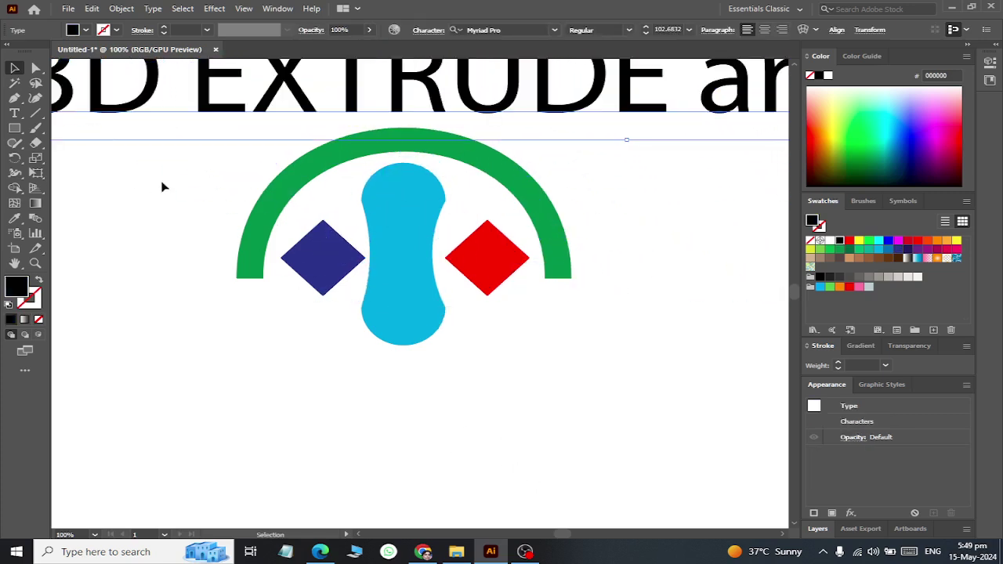
{"action": "left_click_drag", "start_coordinate": [161, 182], "coordinate": [622, 426]}
{"action": "left_click_drag", "start_coordinate": [475, 197], "coordinate": [447, 236]}
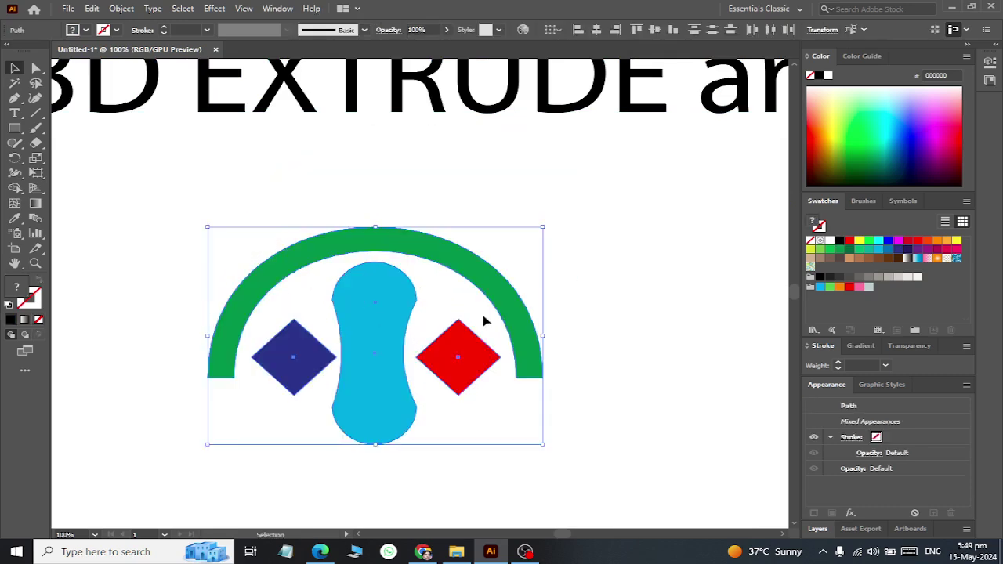
{"action": "right_click", "coordinate": [374, 198]}
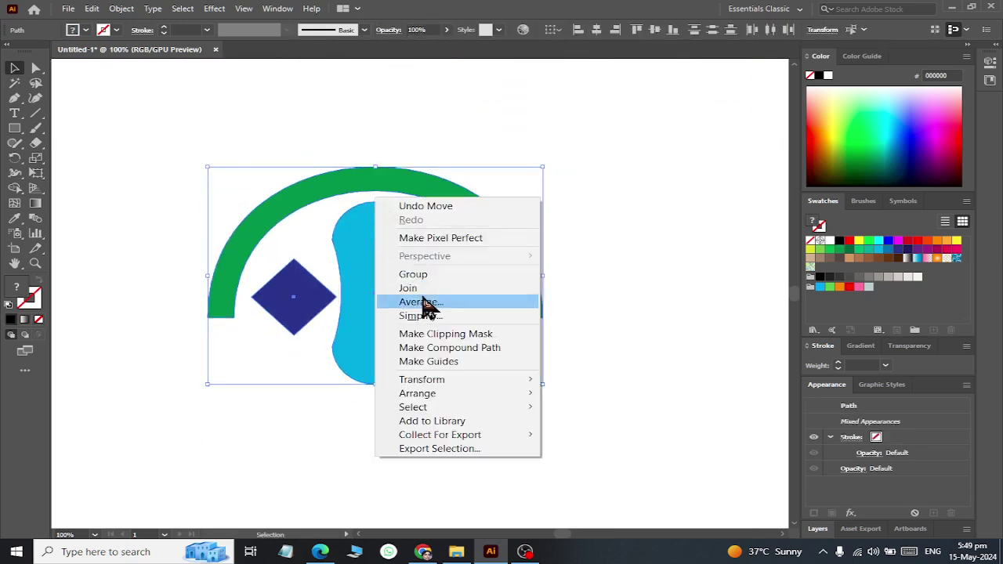
{"action": "left_click", "coordinate": [420, 270]}
Shift the grouped logo to the right
{"action": "left_click", "coordinate": [123, 9]}
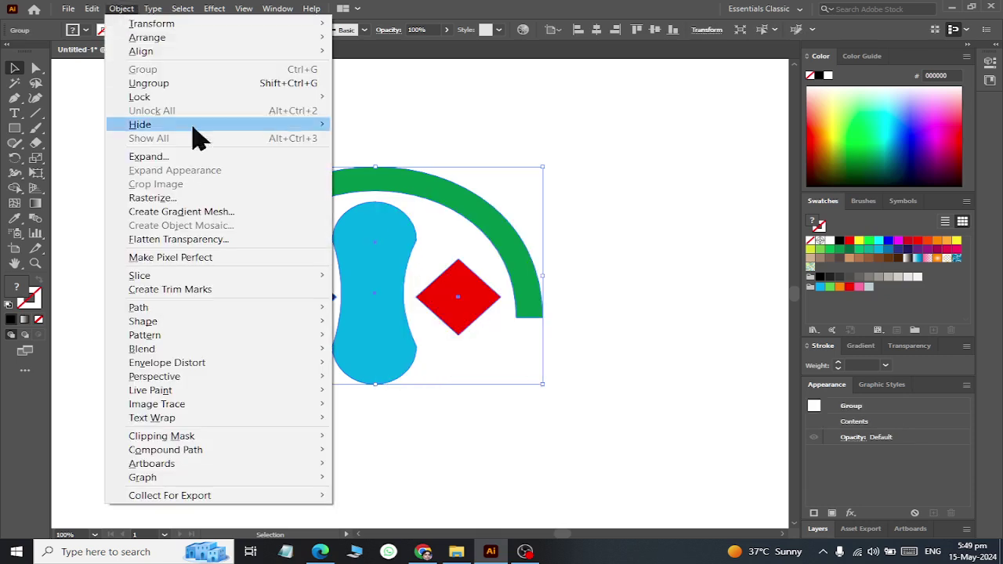
{"action": "key", "text": "Escape"}
{"action": "left_click", "coordinate": [453, 371]}
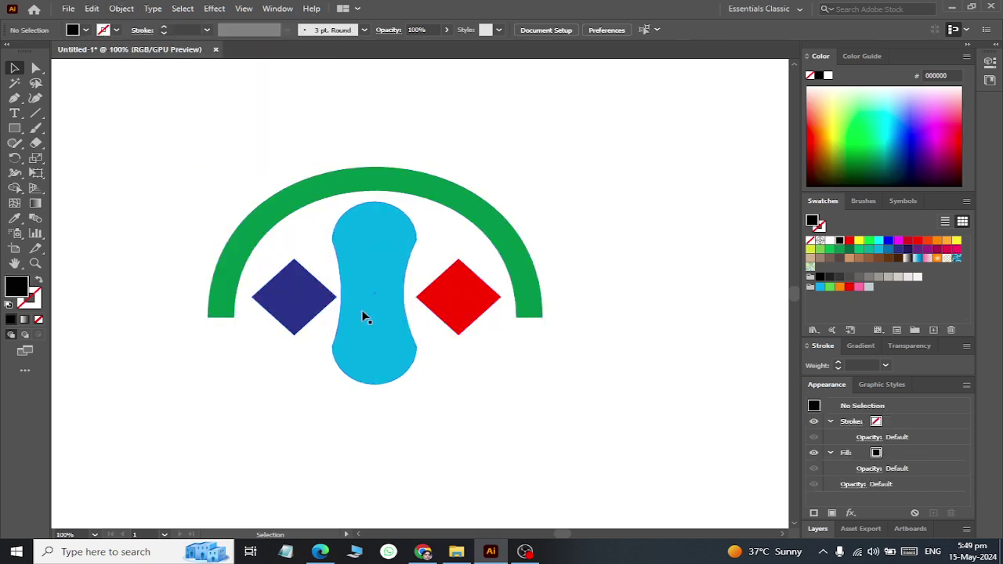
{"action": "left_click_drag", "start_coordinate": [366, 342], "coordinate": [461, 342]}
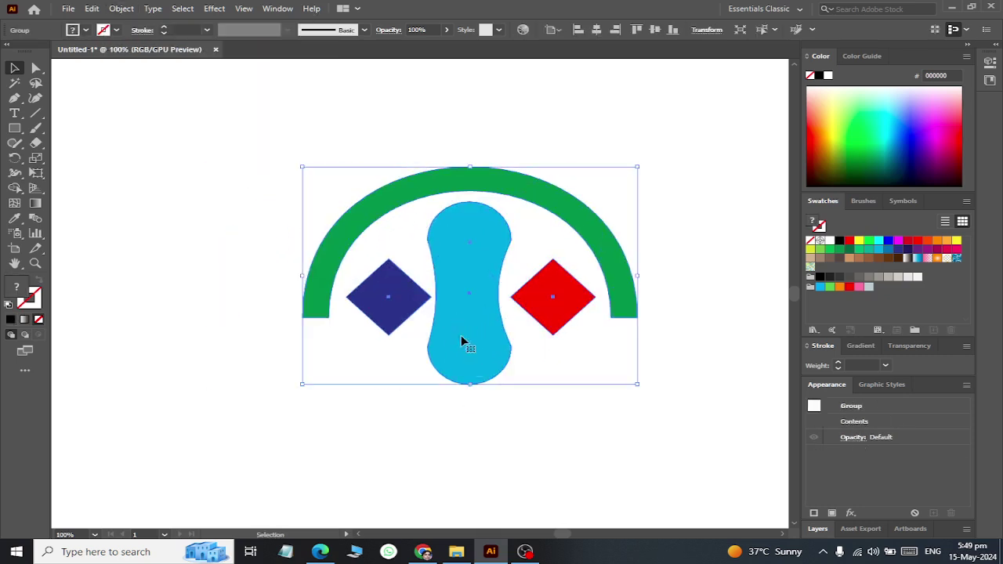
{"action": "left_click", "coordinate": [214, 9]}
{"action": "mouse_move", "coordinate": [230, 96]}
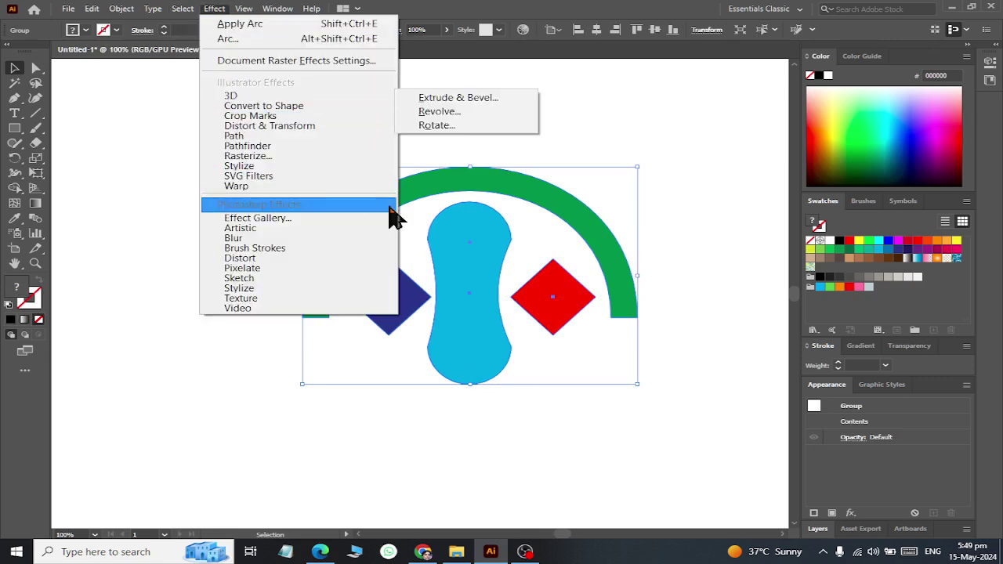
Extrude the logo group with 3D Extrude & Bevel at 25 pt depth and move it up-left
{"action": "left_click", "coordinate": [436, 98]}
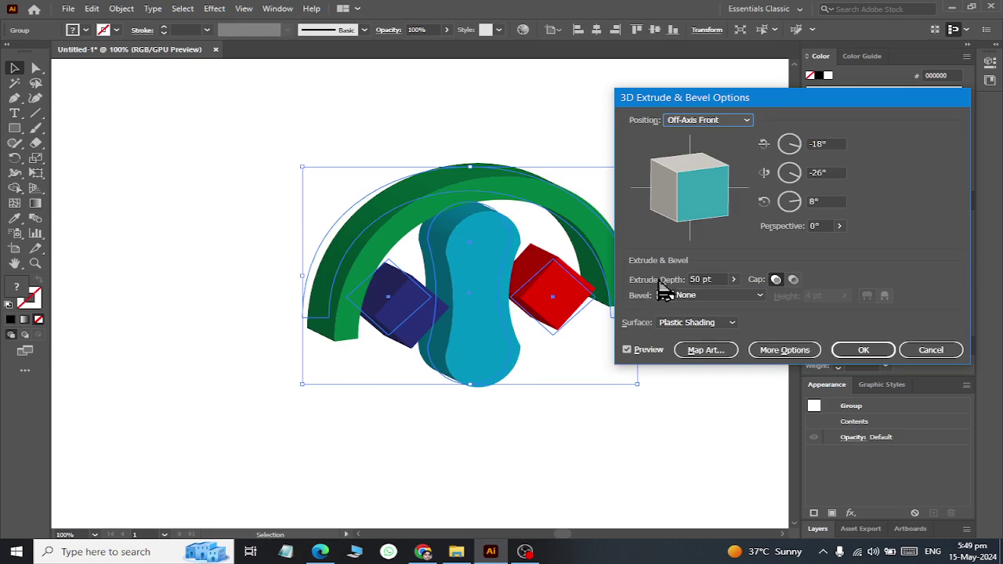
{"action": "left_click_drag", "start_coordinate": [719, 279], "coordinate": [628, 273]}
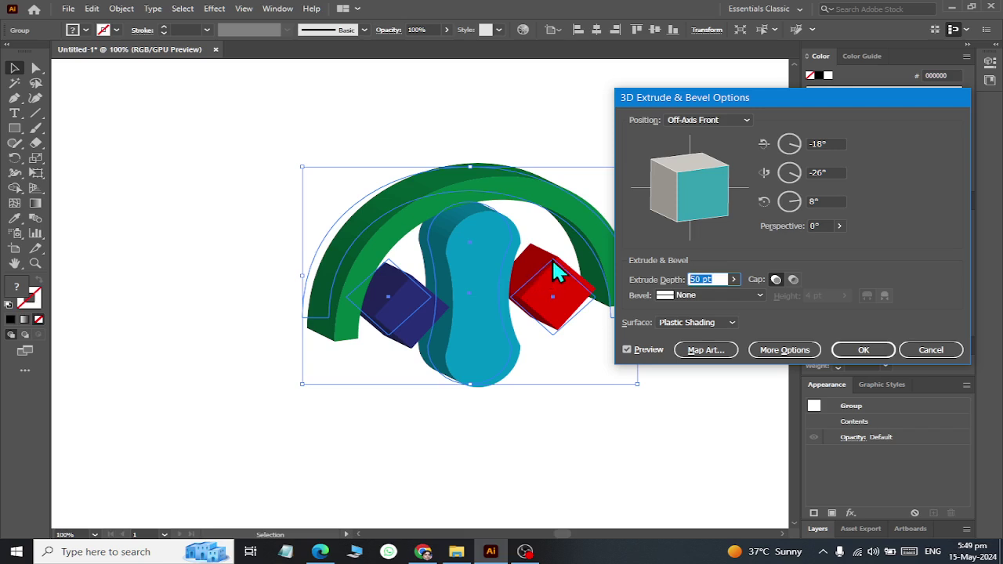
{"action": "type", "text": "25"}
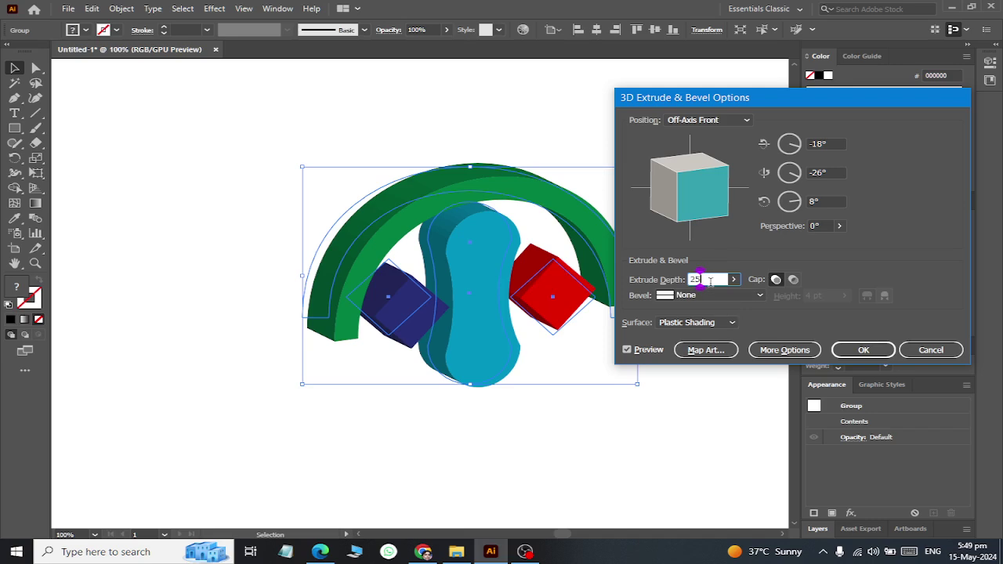
{"action": "key", "text": "Tab"}
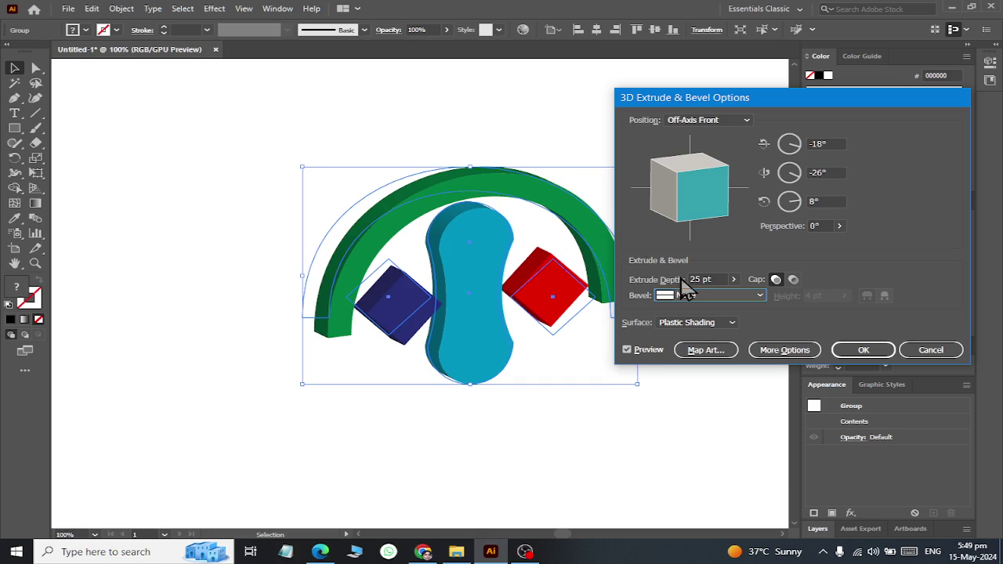
{"action": "left_click", "coordinate": [863, 349]}
{"action": "left_click", "coordinate": [547, 414]}
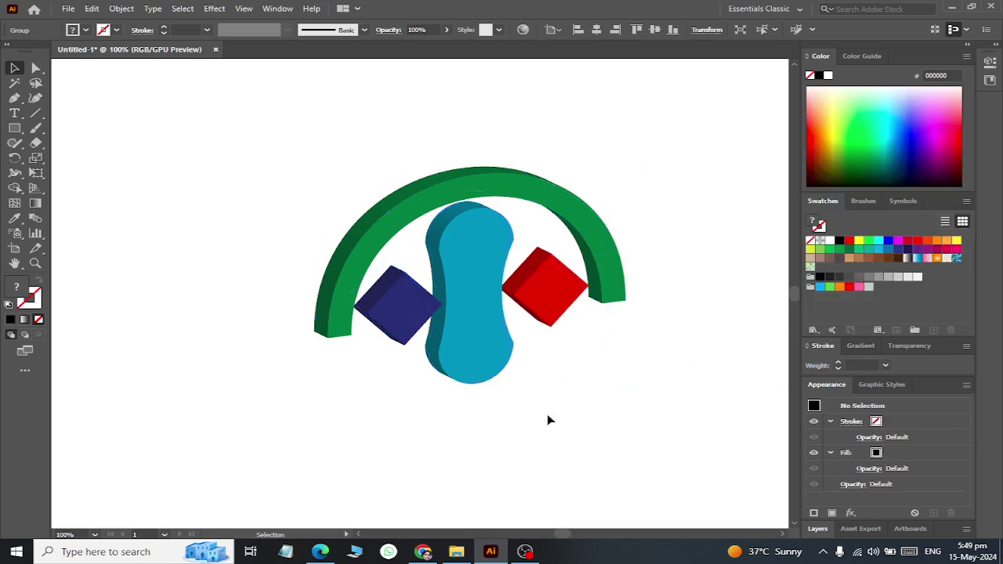
{"action": "left_click_drag", "start_coordinate": [479, 349], "coordinate": [371, 351]}
{"action": "left_click", "coordinate": [478, 428]}
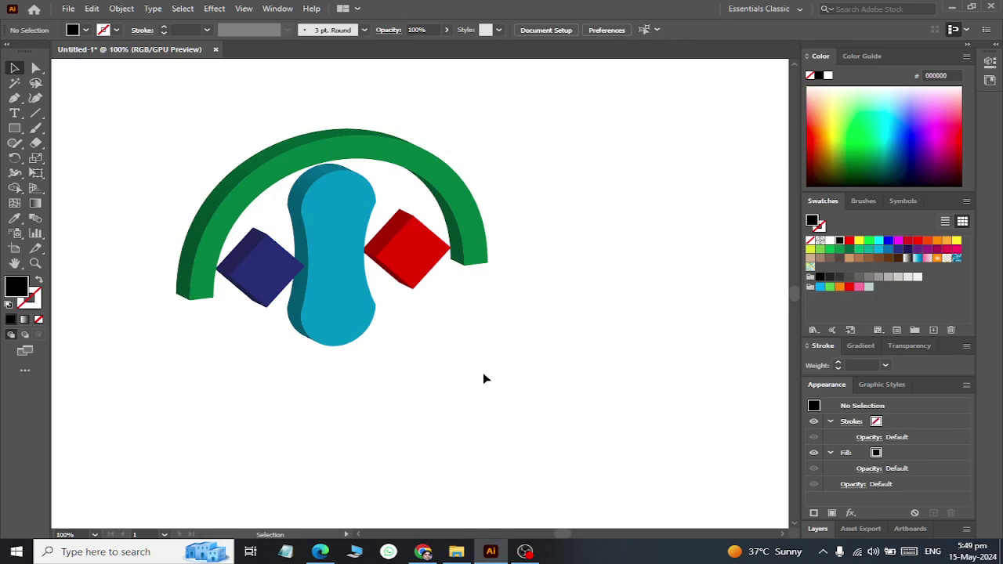
{"action": "left_click", "coordinate": [314, 207]}
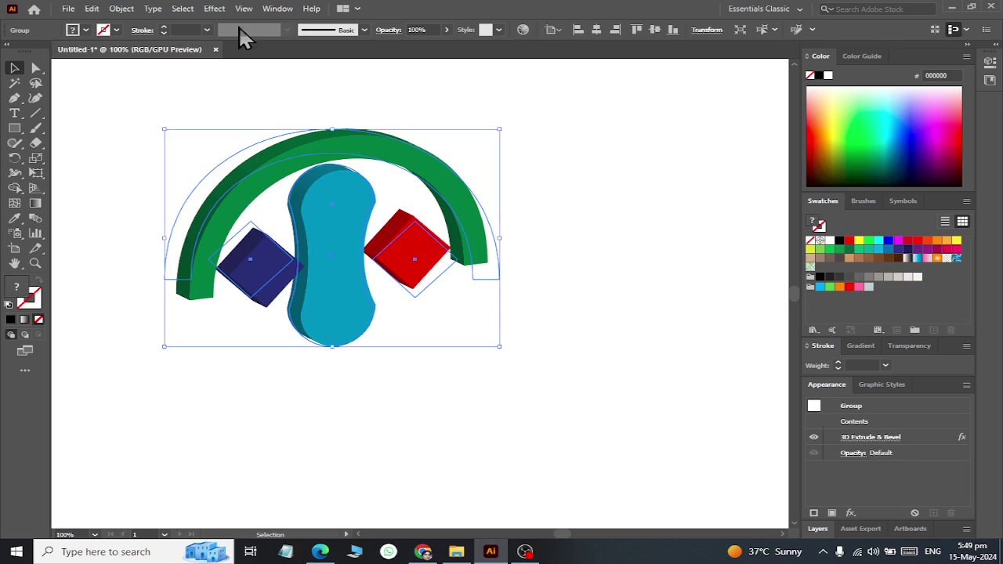
{"action": "left_click", "coordinate": [213, 8]}
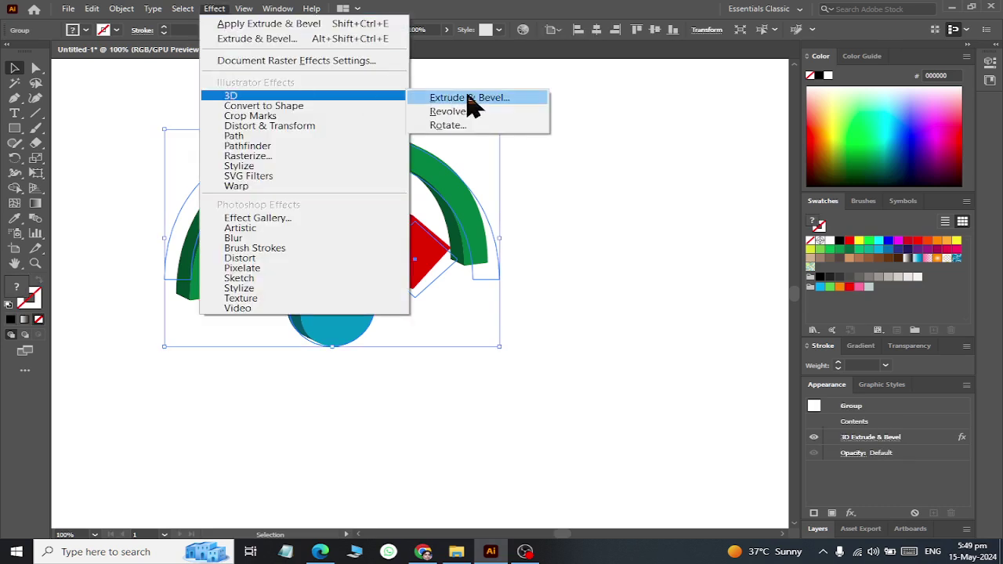
{"action": "left_click", "coordinate": [468, 98]}
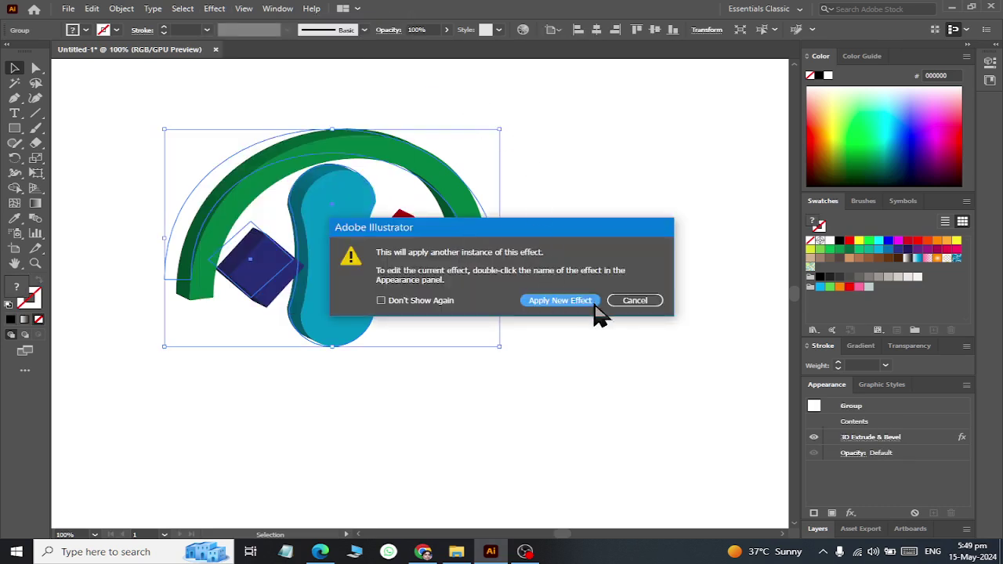
{"action": "left_click", "coordinate": [639, 299]}
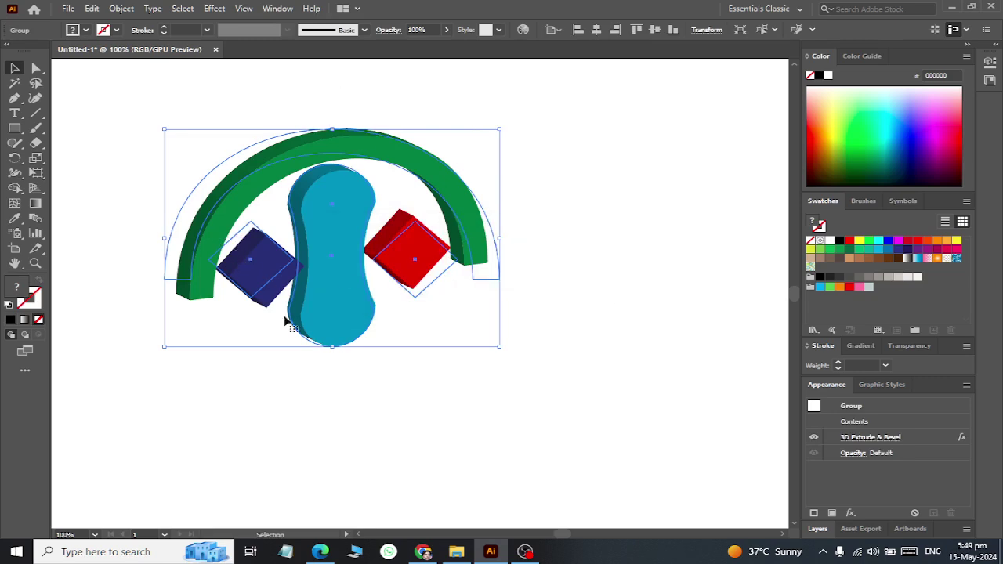
{"action": "left_click", "coordinate": [300, 376]}
{"action": "left_click", "coordinate": [290, 144]}
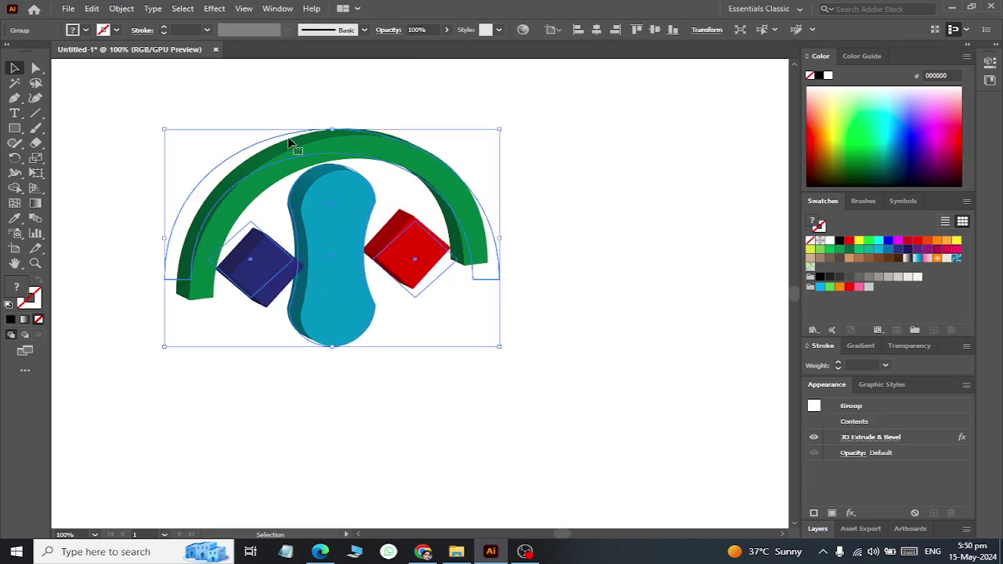
{"action": "left_click", "coordinate": [287, 9]}
Float and enlarge the Appearance panel, then reopen the emblem group's 3D Extrude & Bevel Options
{"action": "left_click", "coordinate": [658, 230]}
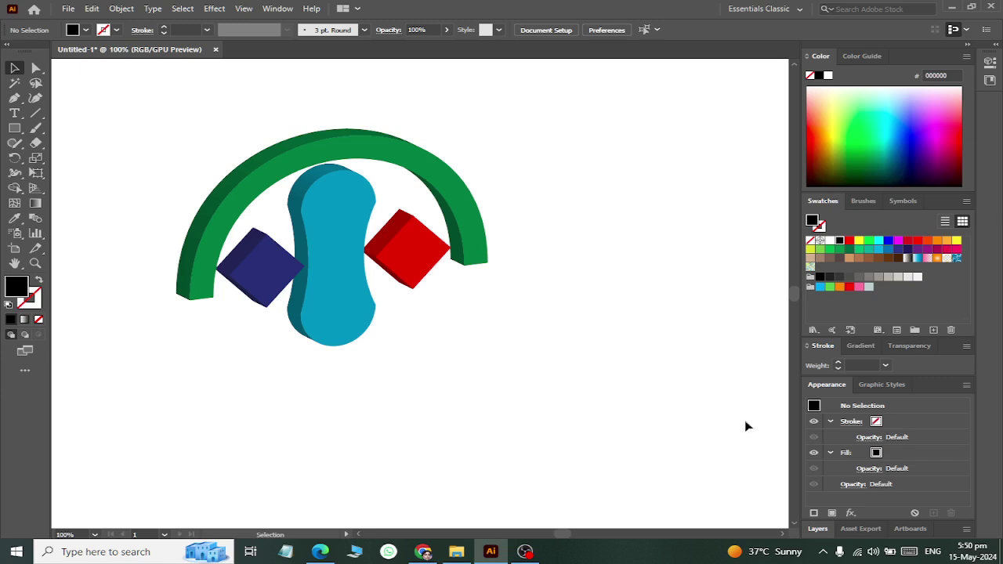
{"action": "left_click_drag", "start_coordinate": [826, 385], "coordinate": [605, 115]}
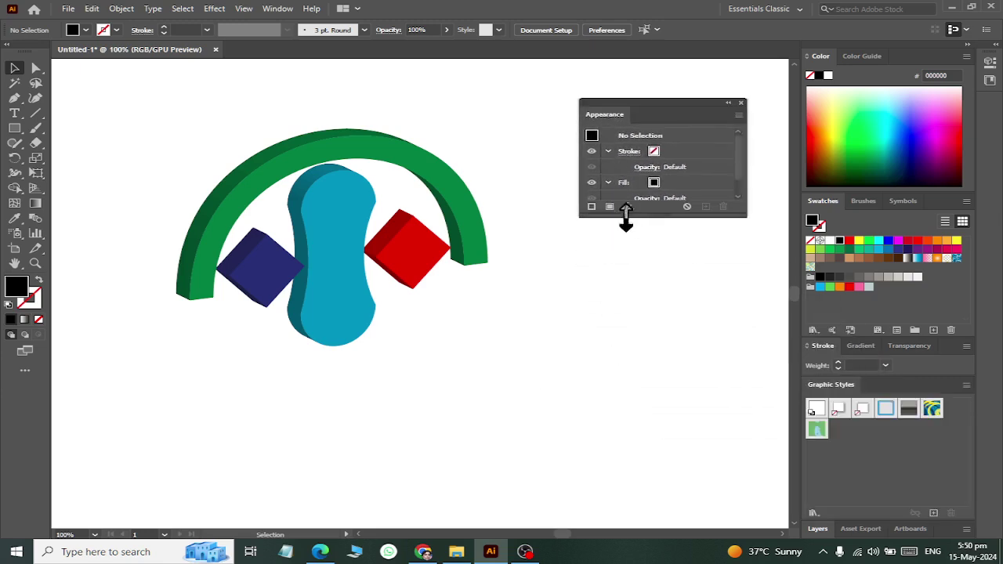
{"action": "left_click_drag", "start_coordinate": [637, 218], "coordinate": [640, 339]}
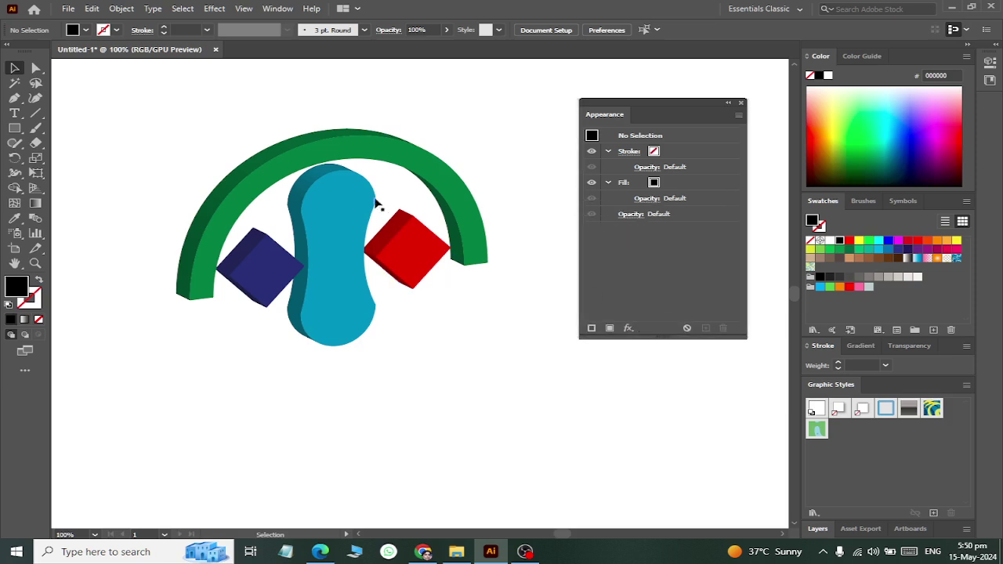
{"action": "left_click", "coordinate": [342, 149]}
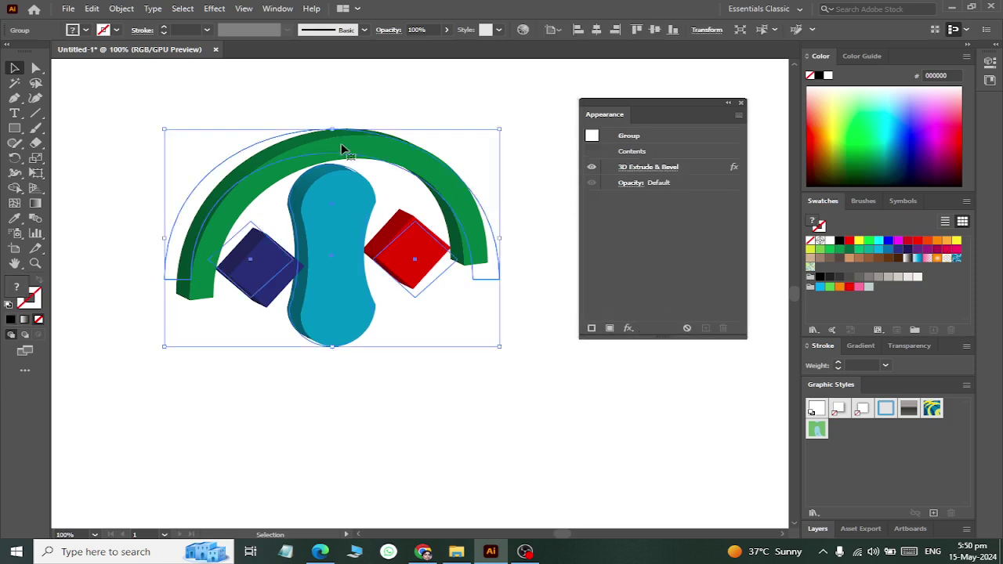
{"action": "left_click", "coordinate": [650, 169]}
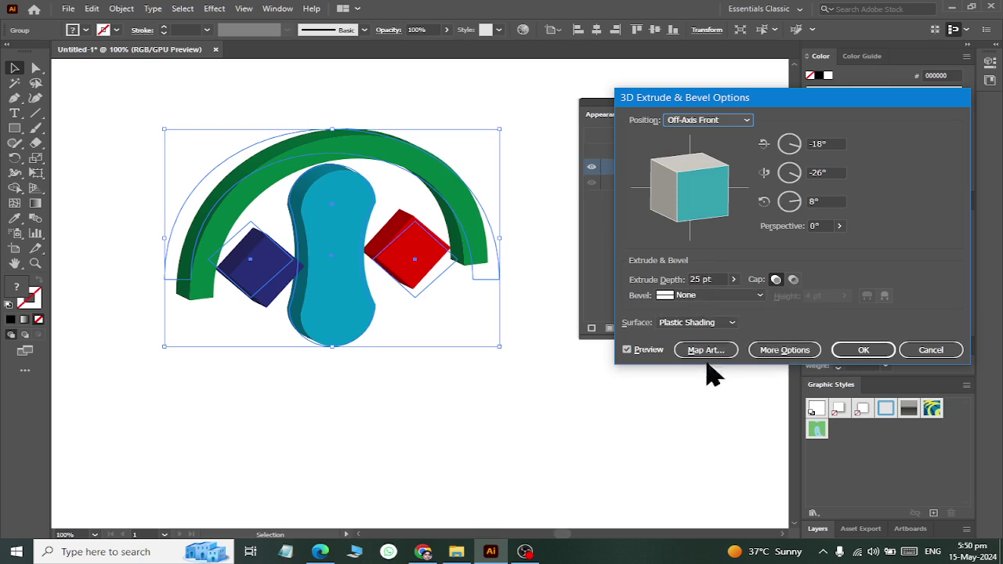
Show the Plastic Shading lighting options and drag the light source higher
{"action": "left_click", "coordinate": [760, 351]}
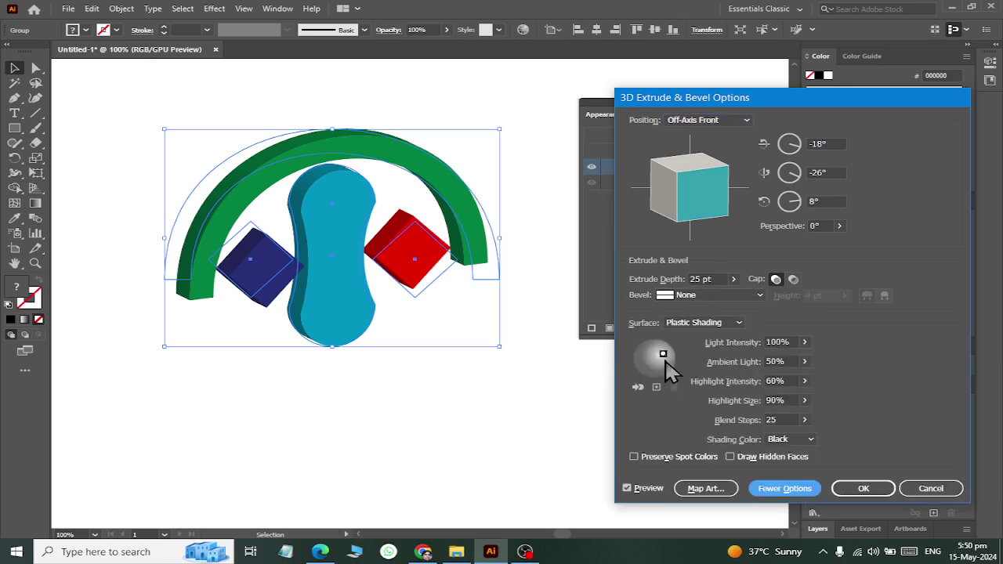
{"action": "mouse_move", "coordinate": [665, 360]}
{"action": "left_mouse_down"}
{"action": "mouse_move", "coordinate": [666, 373]}
{"action": "mouse_move", "coordinate": [637, 369]}
{"action": "mouse_move", "coordinate": [636, 352]}
{"action": "left_mouse_up"}
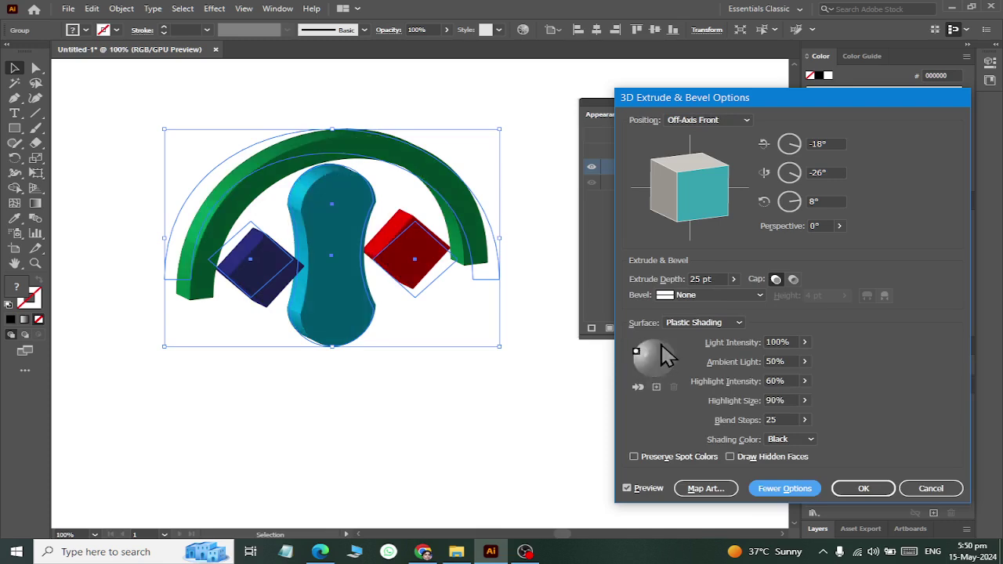
{"action": "left_click_drag", "start_coordinate": [636, 351], "coordinate": [639, 348]}
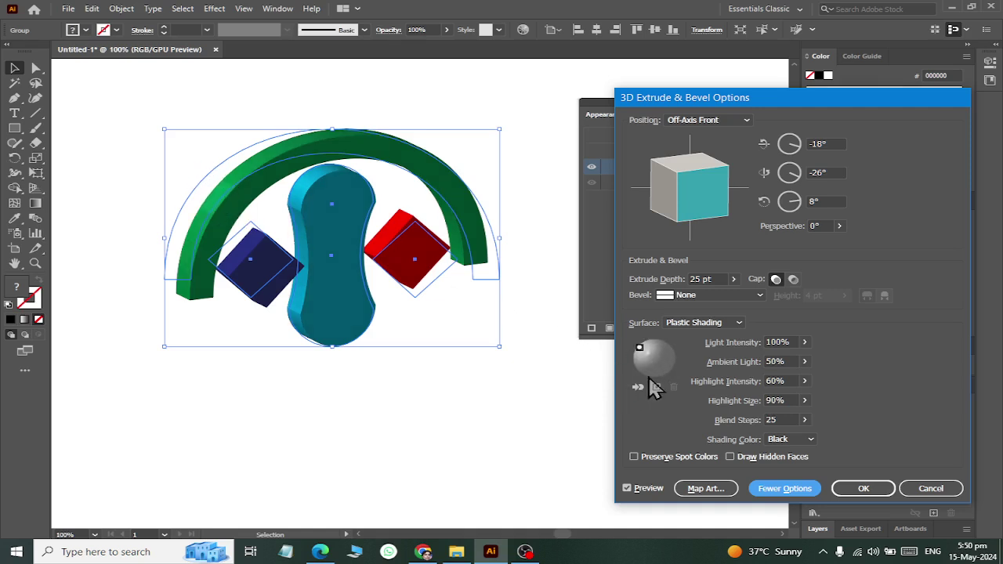
{"action": "left_click_drag", "start_coordinate": [639, 348], "coordinate": [654, 341]}
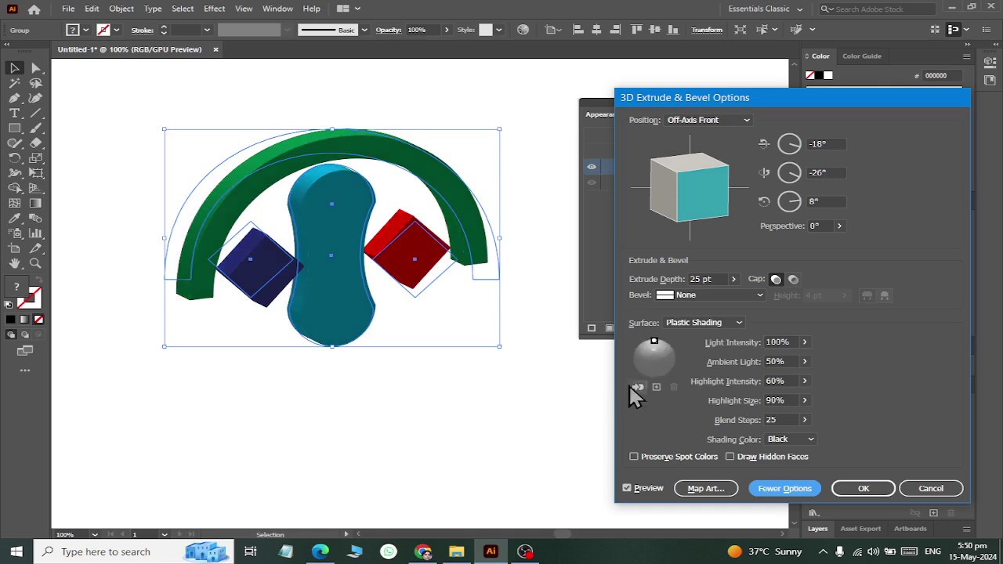
Try a second light, reposition the first, then delete the extra light and apply
{"action": "left_click", "coordinate": [656, 386]}
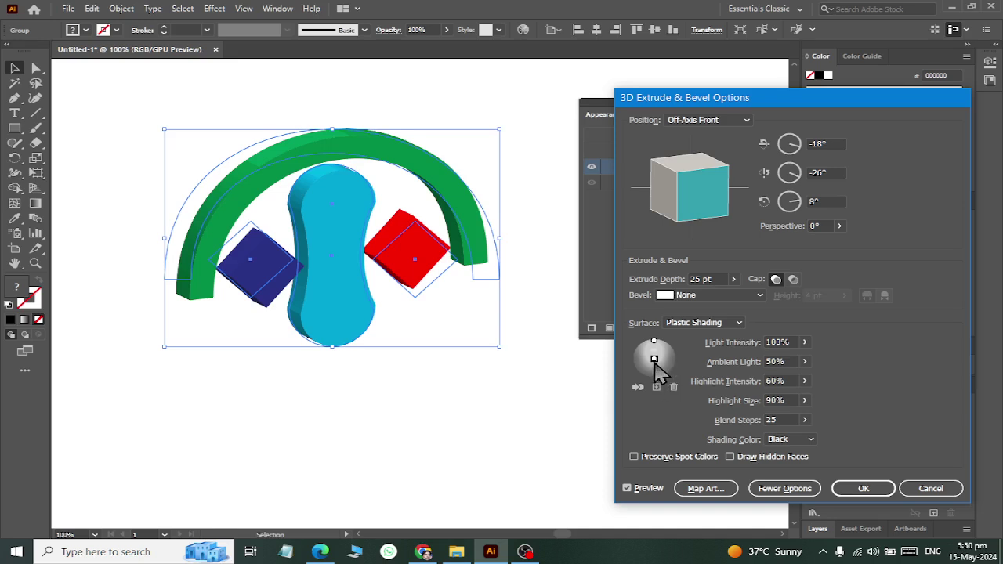
{"action": "left_click_drag", "start_coordinate": [654, 359], "coordinate": [666, 373]}
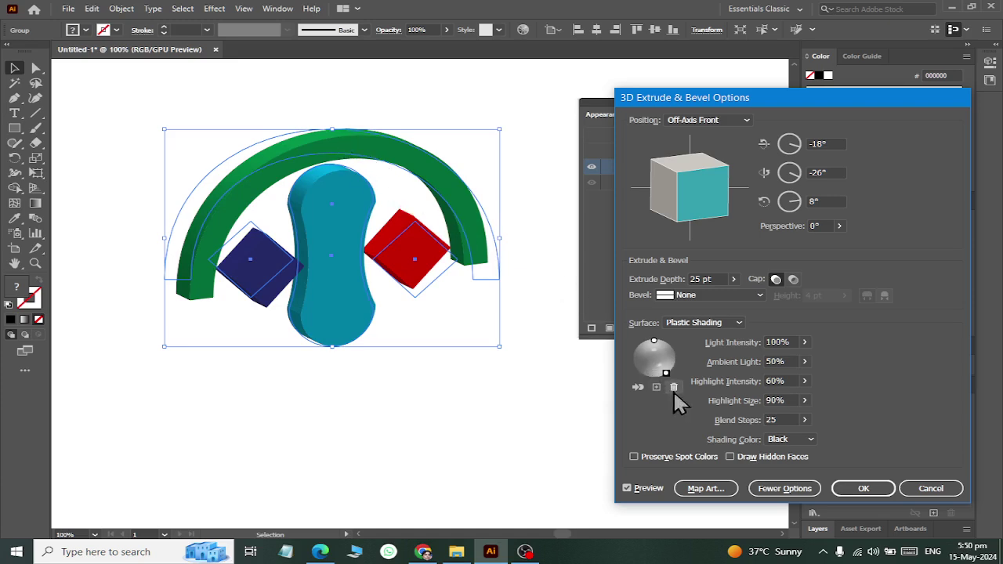
{"action": "left_click_drag", "start_coordinate": [665, 373], "coordinate": [668, 363]}
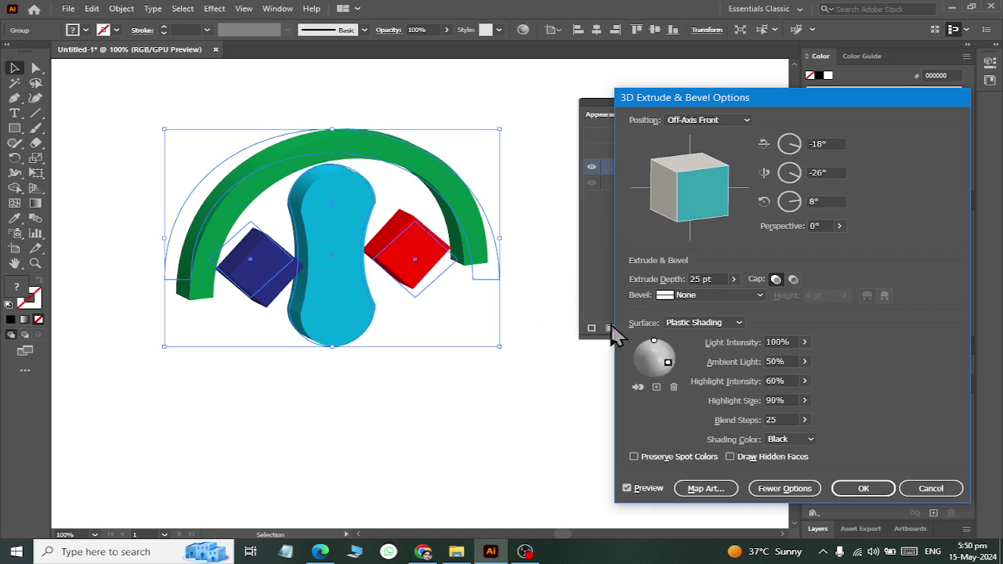
{"action": "left_click_drag", "start_coordinate": [655, 341], "coordinate": [634, 360]}
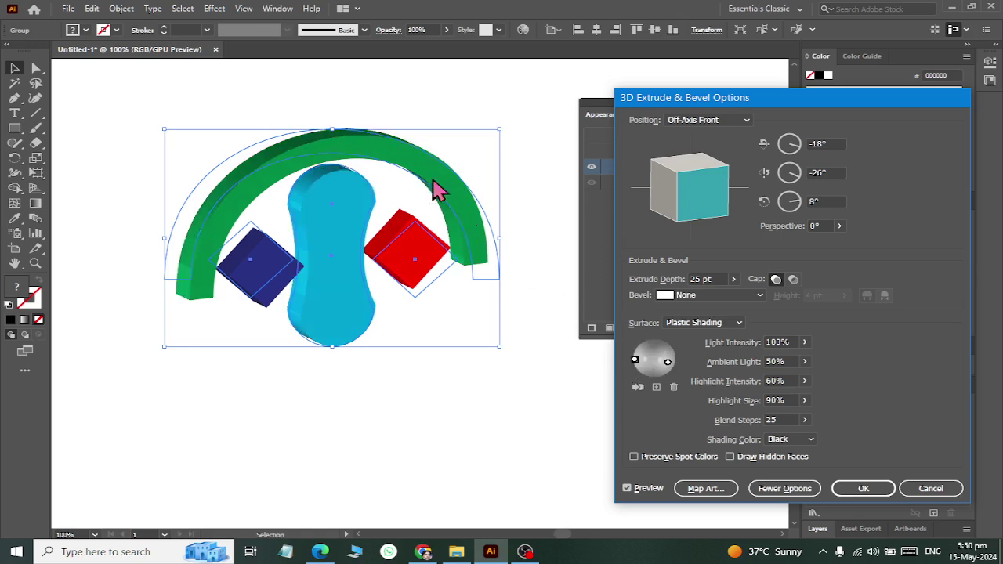
{"action": "left_click", "coordinate": [673, 387]}
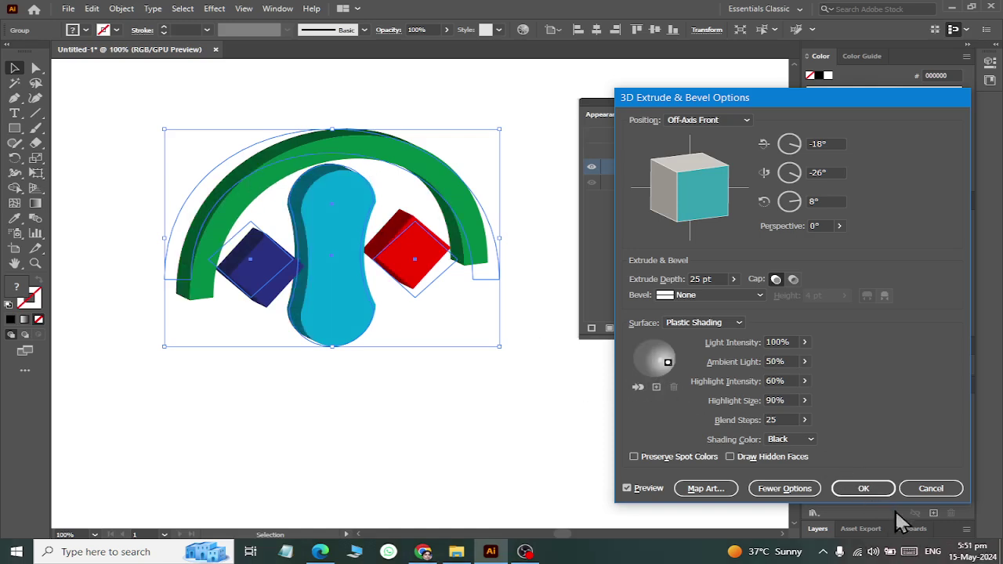
{"action": "left_click", "coordinate": [863, 489]}
Duplicate the 3D emblem below, move the original up-left, and reopen the copy's 3D options
{"action": "left_click", "coordinate": [464, 413]}
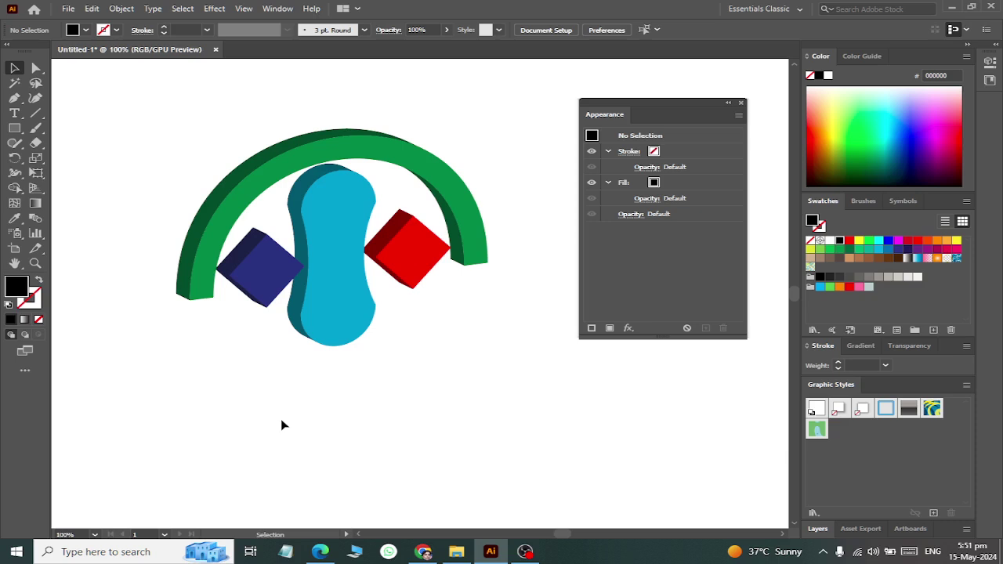
{"action": "mouse_move", "coordinate": [373, 256]}
{"action": "left_mouse_down"}
{"action": "mouse_move", "coordinate": [429, 376]}
{"action": "mouse_move", "coordinate": [421, 362]}
{"action": "left_mouse_up"}
{"action": "scroll", "coordinate": [234, 146], "scroll_direction": "down", "scroll_amount": 1}
{"action": "left_click", "coordinate": [330, 188]}
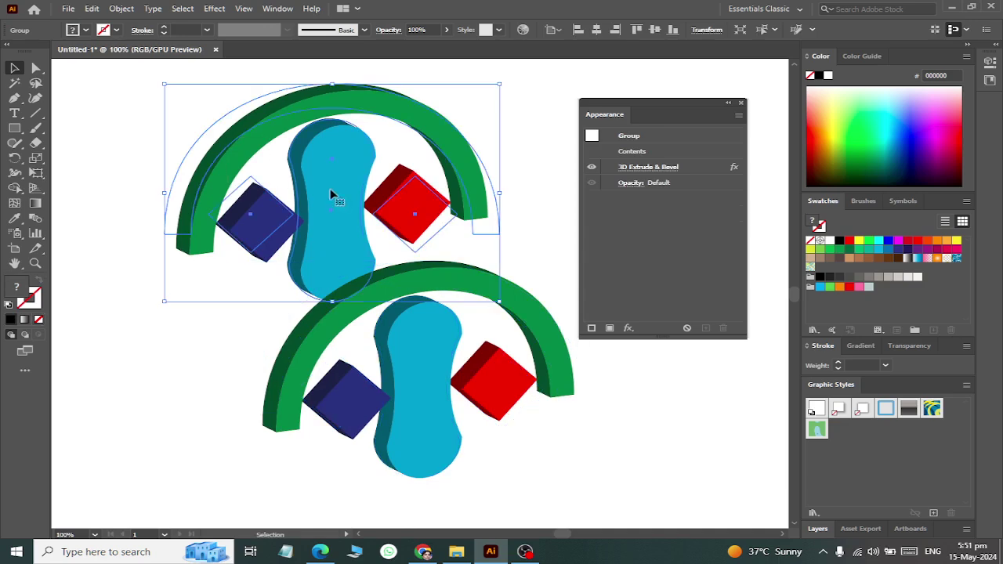
{"action": "left_click_drag", "start_coordinate": [330, 188], "coordinate": [272, 118]}
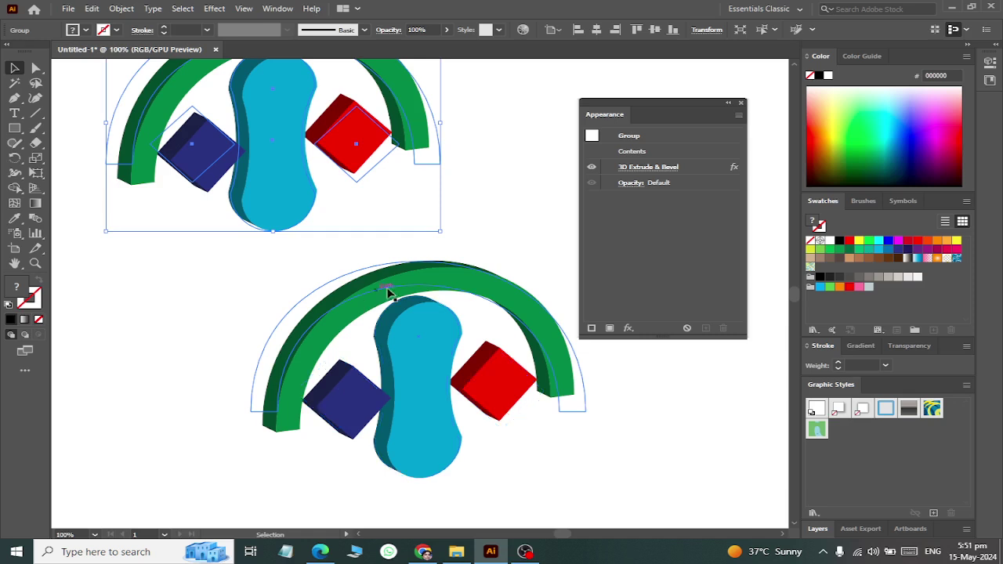
{"action": "left_click", "coordinate": [455, 359]}
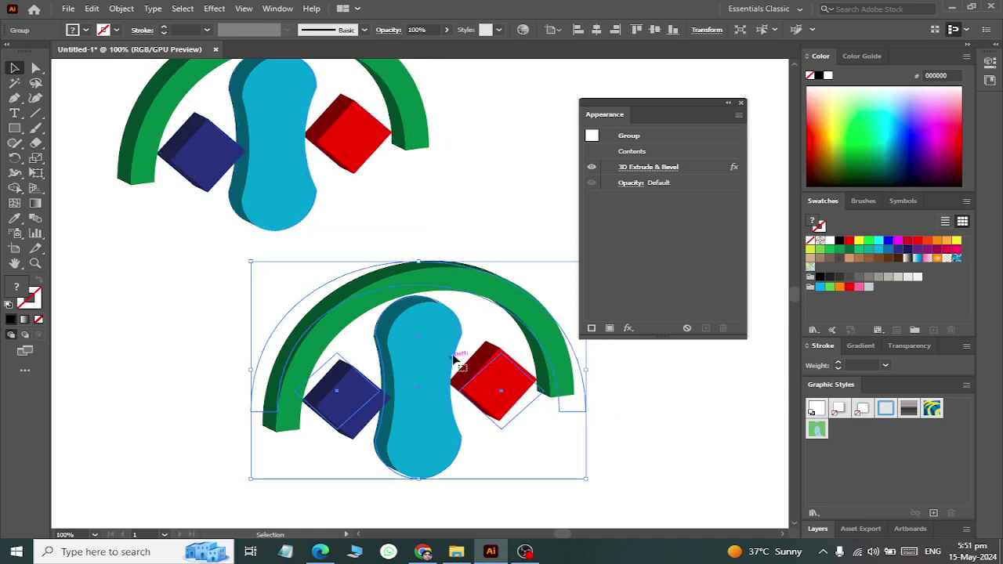
{"action": "left_click", "coordinate": [656, 166]}
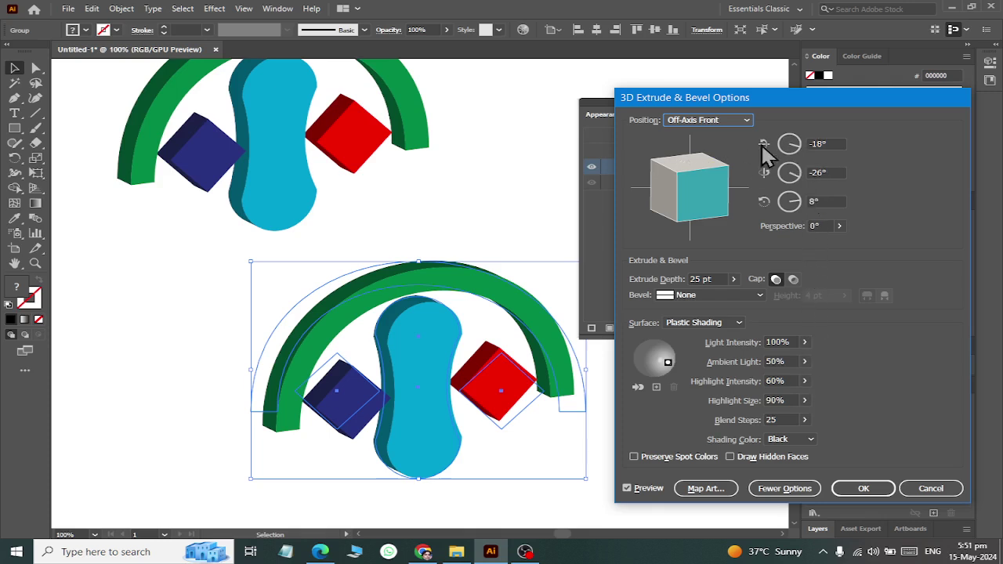
Tilt the lower copy's X-axis rotation, settling at about -17°
{"action": "left_click", "coordinate": [823, 143]}
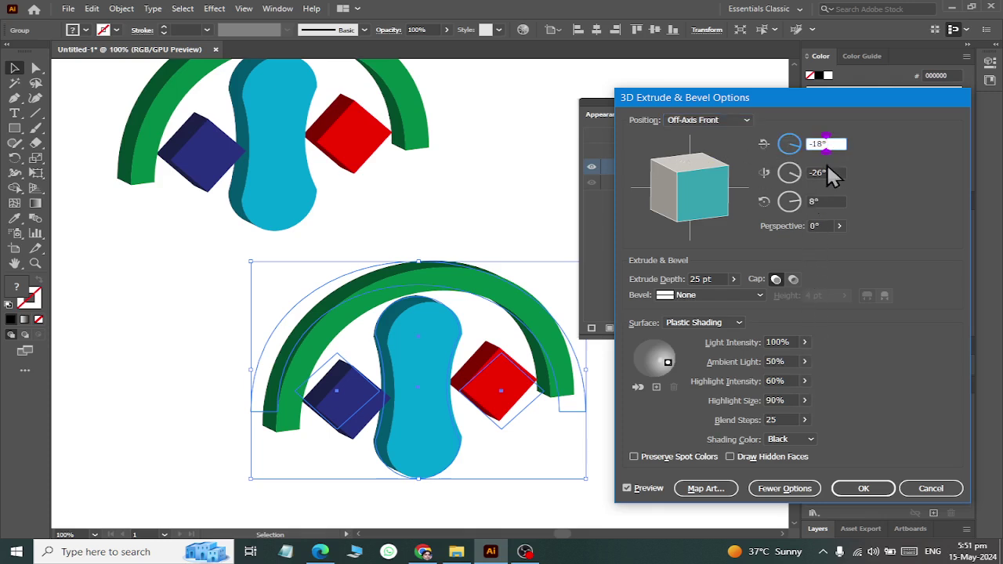
{"action": "key", "text": "shift+Up"}
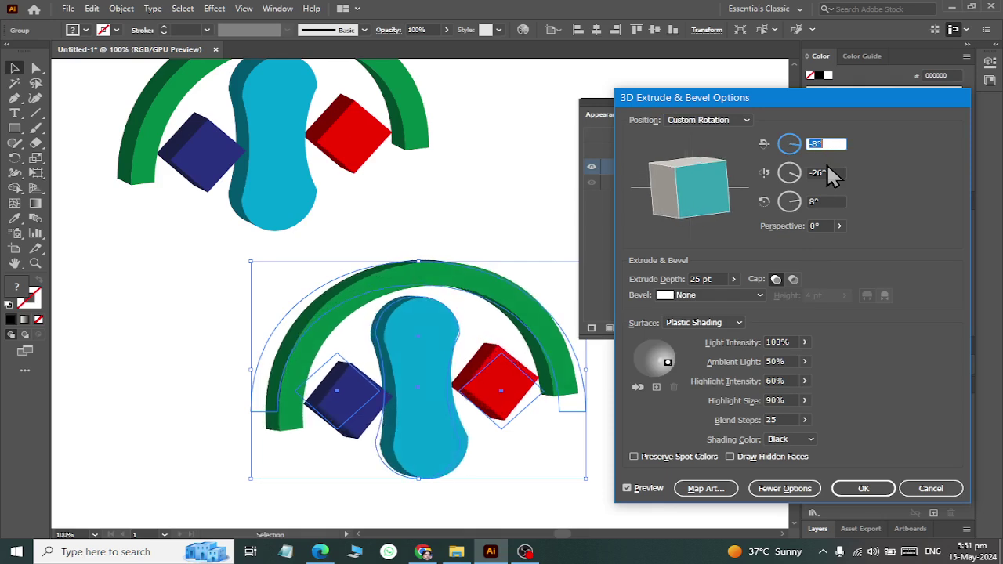
{"action": "key", "text": "Down"}
{"action": "key", "text": "Down"}
{"action": "key", "text": "Down"}
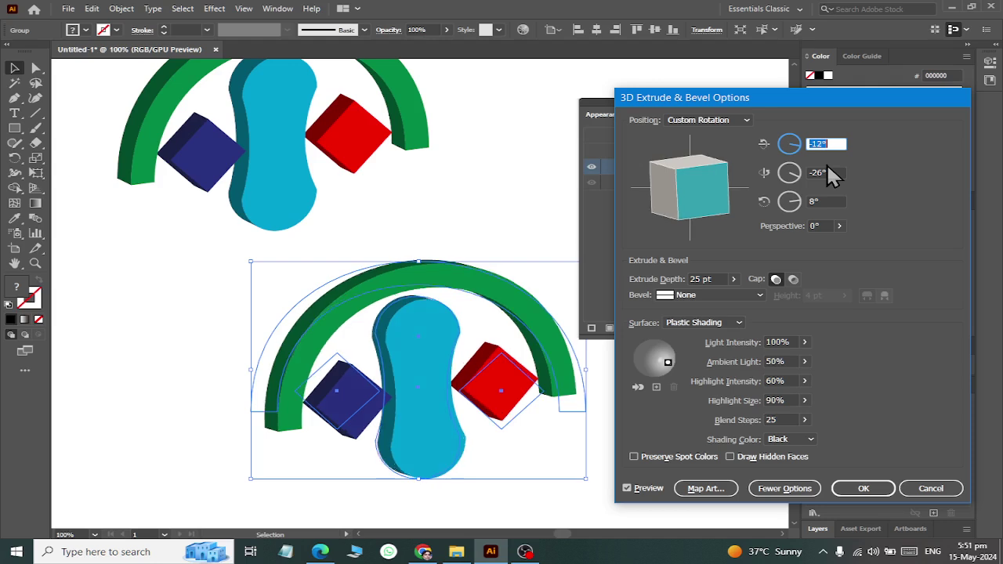
{"action": "key", "text": "shift+Up"}
{"action": "key", "text": "shift+Up"}
{"action": "key", "text": "shift+Up"}
{"action": "key", "text": "shift+Up"}
{"action": "key", "text": "shift+Up"}
{"action": "key", "text": "shift+Up"}
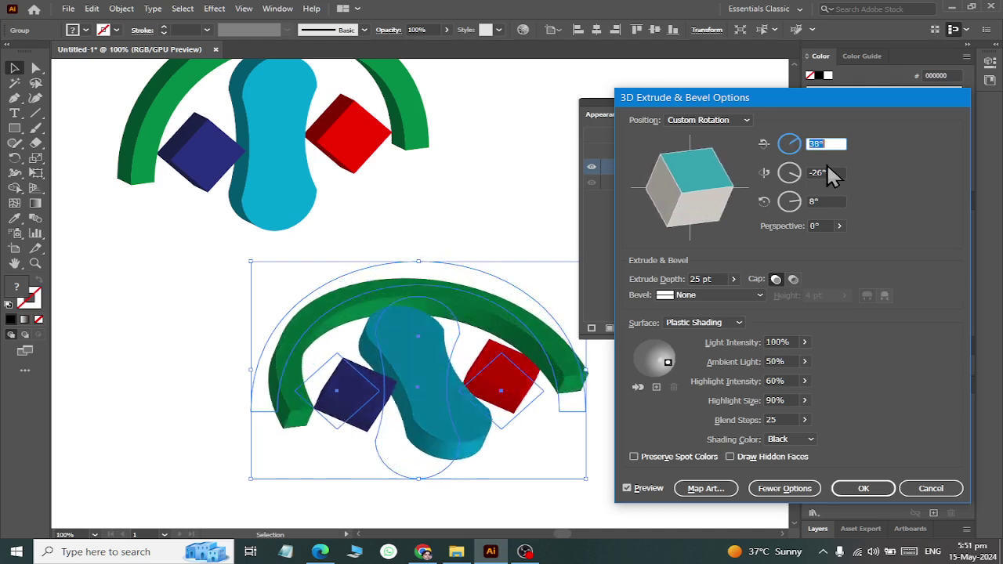
{"action": "key", "text": "shift+Up"}
{"action": "key", "text": "Up"}
{"action": "key", "text": "Up"}
{"action": "key", "text": "Up"}
{"action": "key", "text": "Up"}
{"action": "key", "text": "Up"}
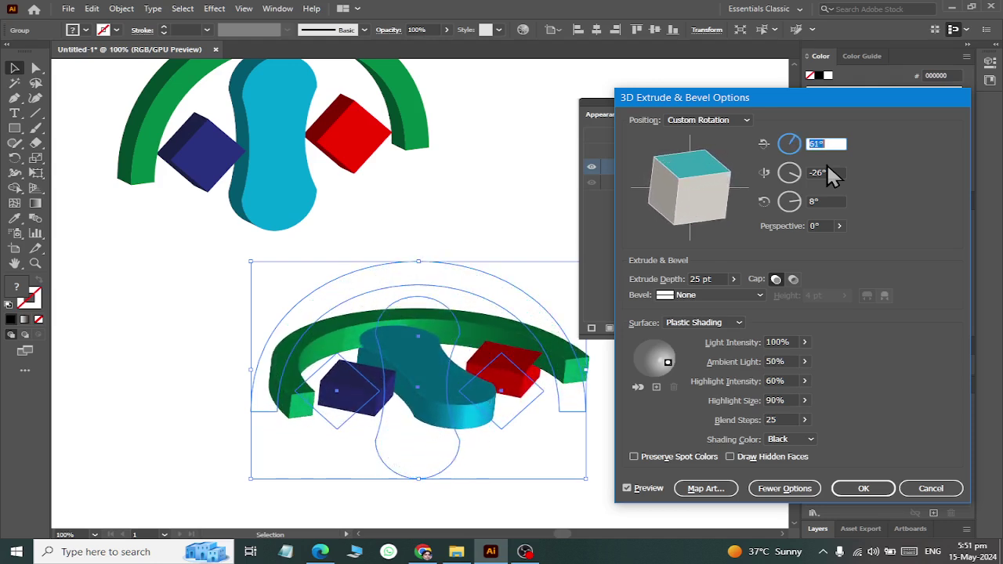
{"action": "key", "text": "shift+Down"}
{"action": "key", "text": "shift+Down"}
{"action": "key", "text": "shift+Down"}
{"action": "key", "text": "Up"}
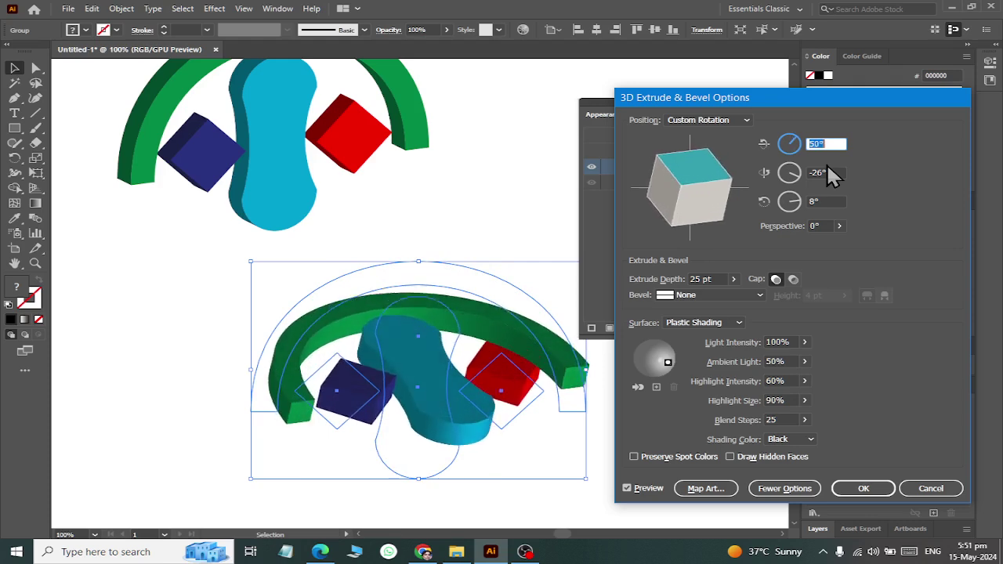
{"action": "key", "text": "shift+Down"}
{"action": "key", "text": "shift+Down"}
{"action": "key", "text": "shift+Down"}
{"action": "key", "text": "Down"}
{"action": "key", "text": "Down"}
{"action": "key", "text": "Down"}
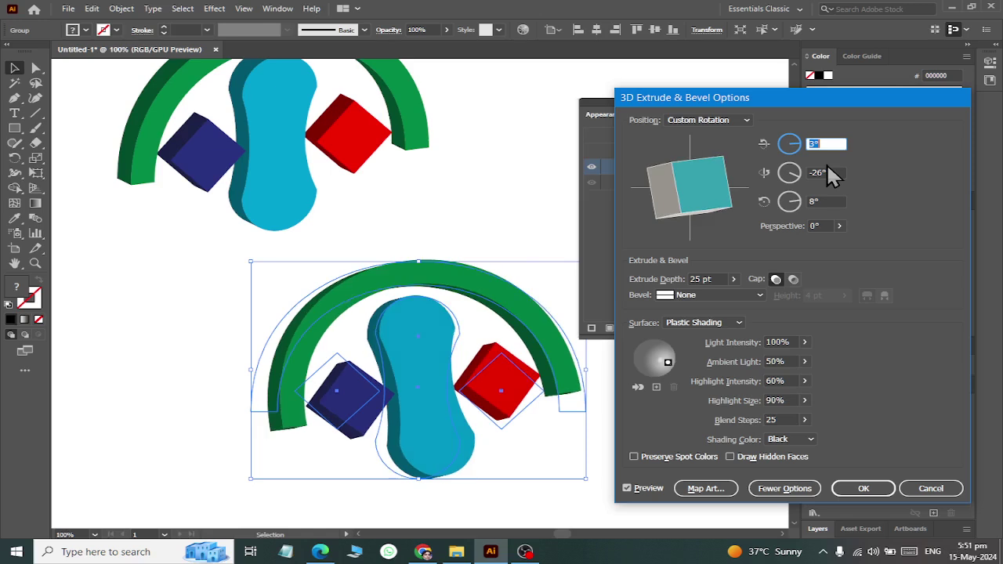
{"action": "key", "text": "shift+Down"}
{"action": "key", "text": "shift+Down"}
{"action": "key", "text": "shift+Down"}
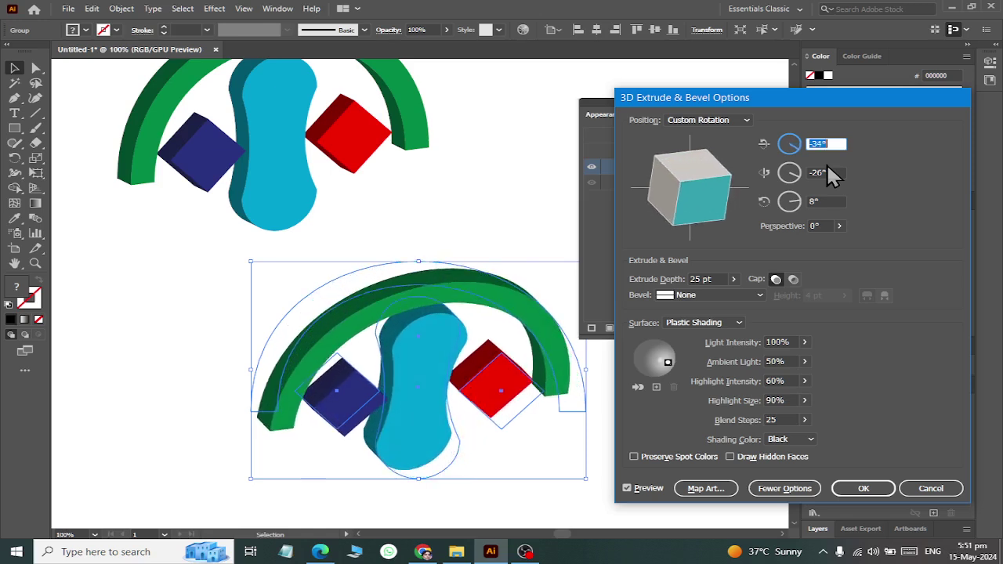
{"action": "key", "text": "shift+Down"}
{"action": "key", "text": "shift+Down"}
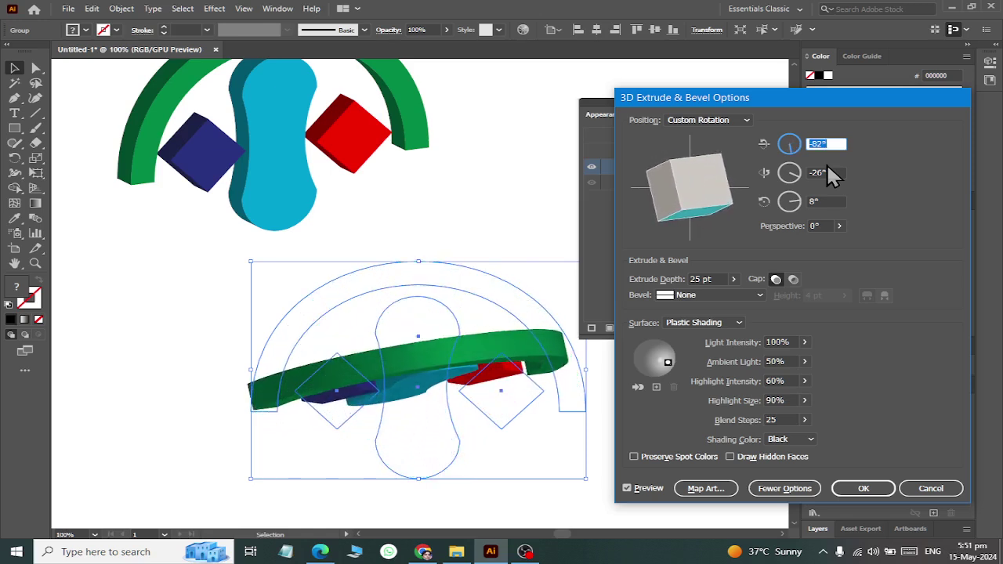
{"action": "key", "text": "shift+Up"}
{"action": "key", "text": "shift+Up"}
{"action": "key", "text": "shift+Up"}
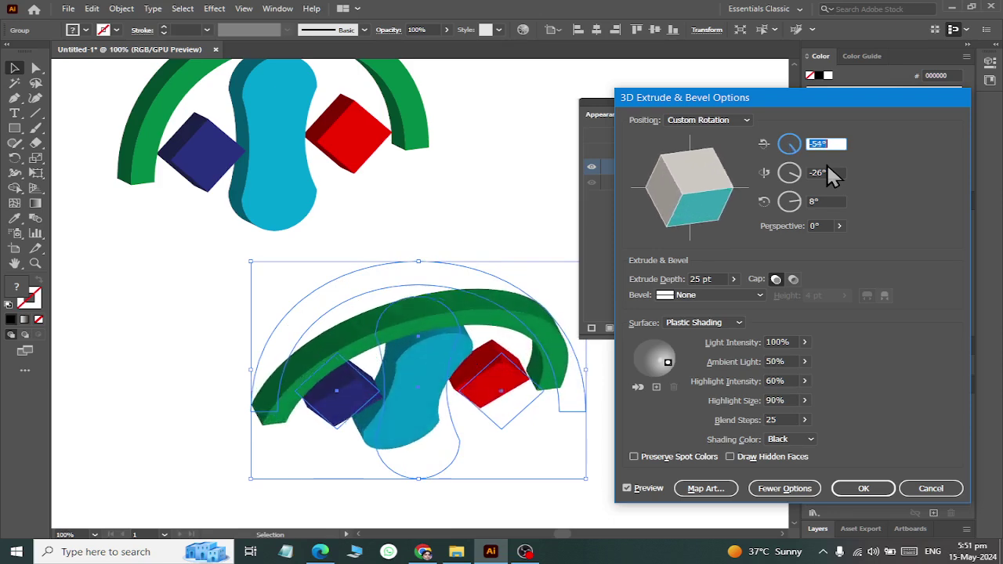
{"action": "key", "text": "shift+Up"}
{"action": "key", "text": "shift+Up"}
{"action": "key", "text": "shift+Up"}
{"action": "key", "text": "Up"}
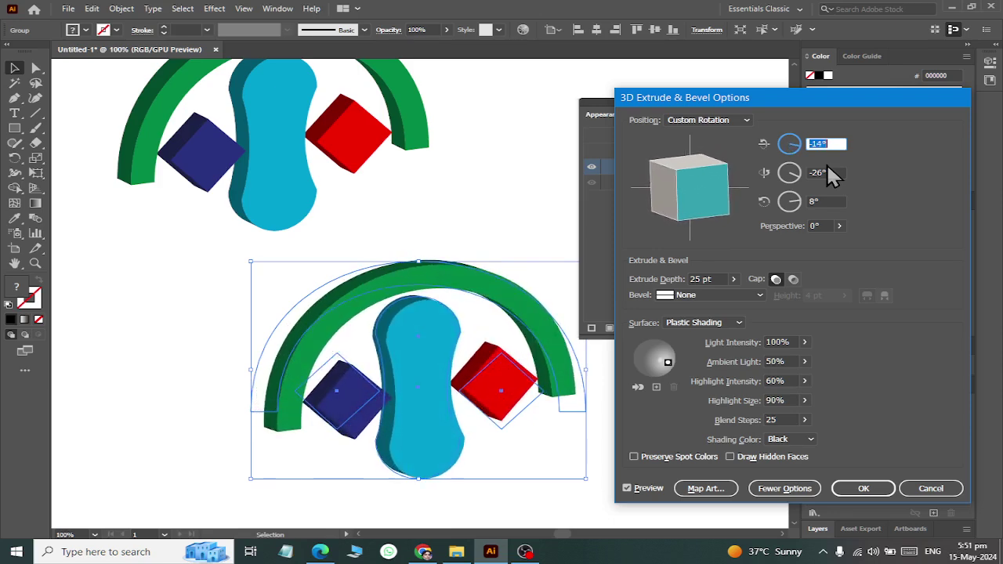
{"action": "key", "text": "Up"}
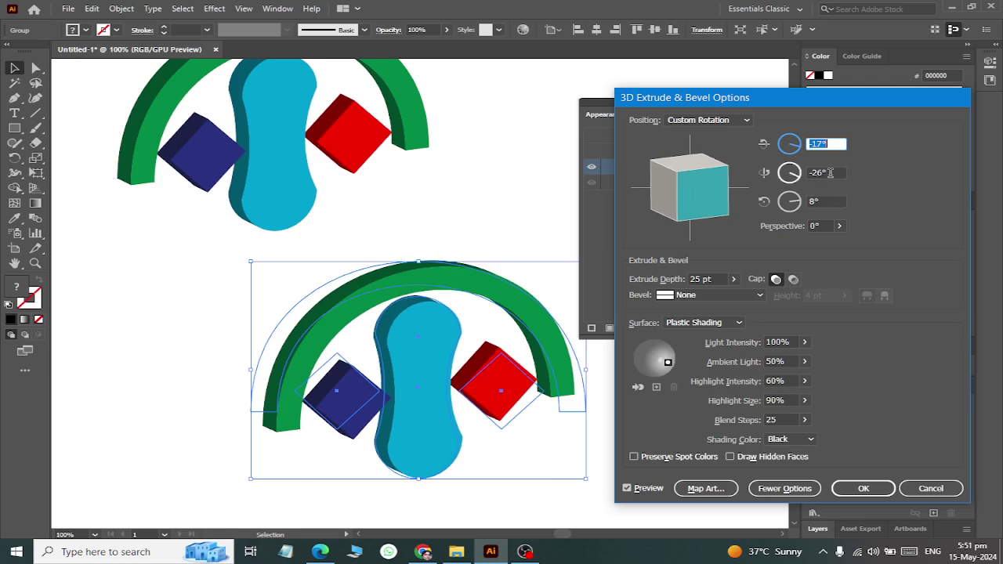
Set the copy's Y-axis rotation to 26° and Z-axis rotation to -7°
{"action": "left_click", "coordinate": [828, 172]}
{"action": "key", "text": "shift+Up"}
{"action": "key", "text": "shift+Up"}
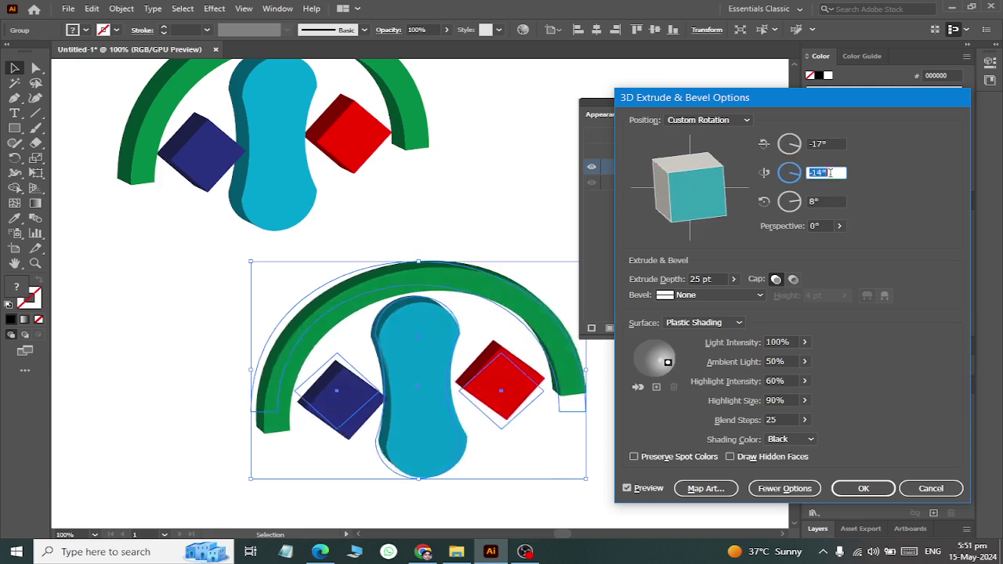
{"action": "key", "text": "shift+Up"}
{"action": "key", "text": "Up"}
{"action": "key", "text": "Up"}
{"action": "key", "text": "Up"}
{"action": "key", "text": "shift+Up"}
{"action": "key", "text": "shift+Up"}
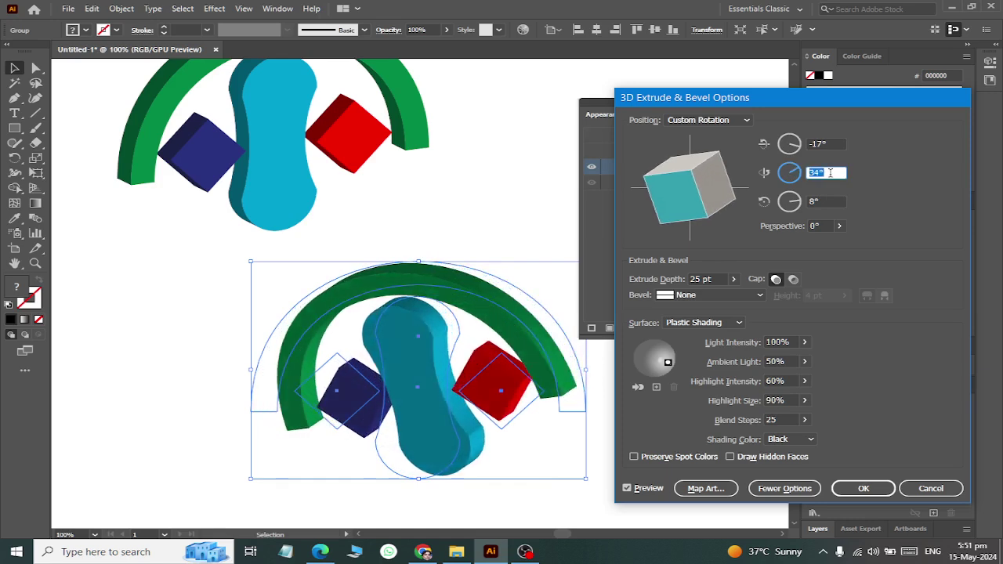
{"action": "key", "text": "shift+Up"}
{"action": "key", "text": "shift+Down"}
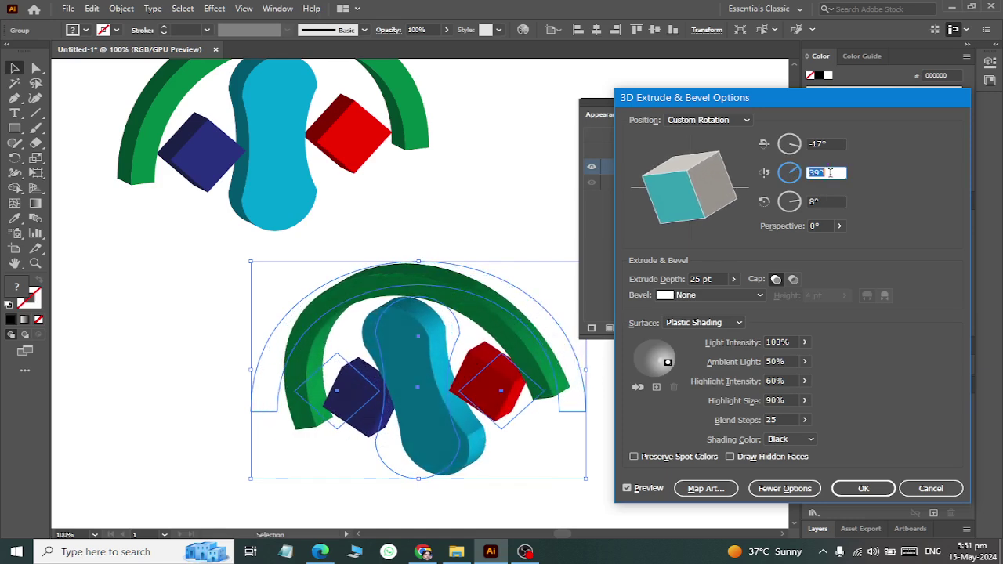
{"action": "key", "text": "Down"}
{"action": "key", "text": "Down"}
{"action": "key", "text": "Down"}
{"action": "key", "text": "Down"}
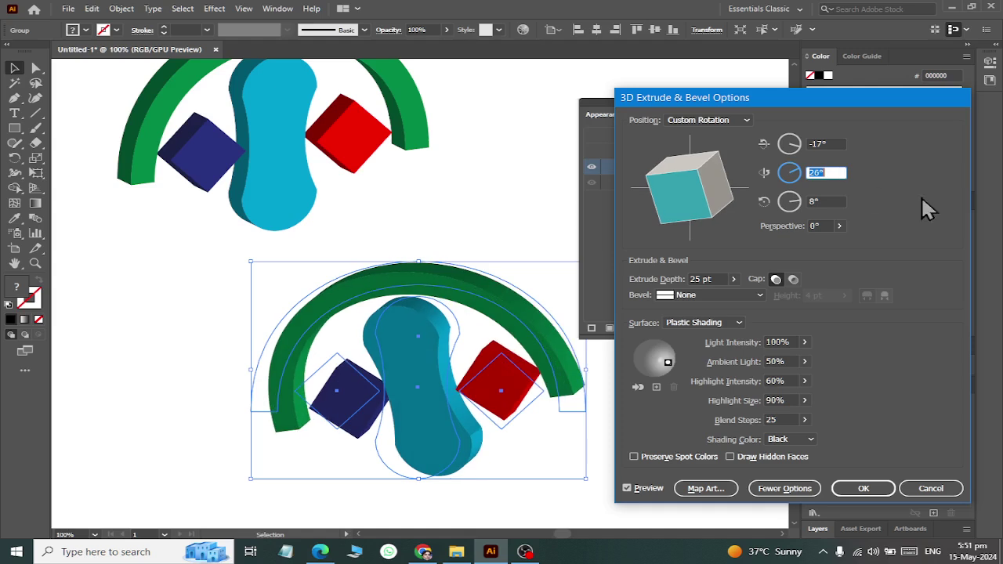
{"action": "left_click", "coordinate": [819, 202]}
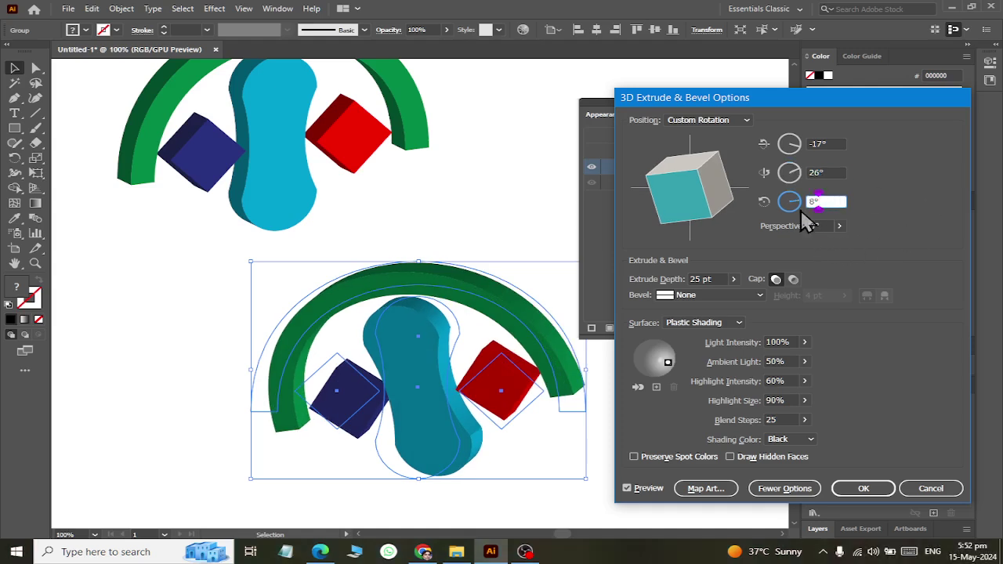
{"action": "key", "text": "shift+Down"}
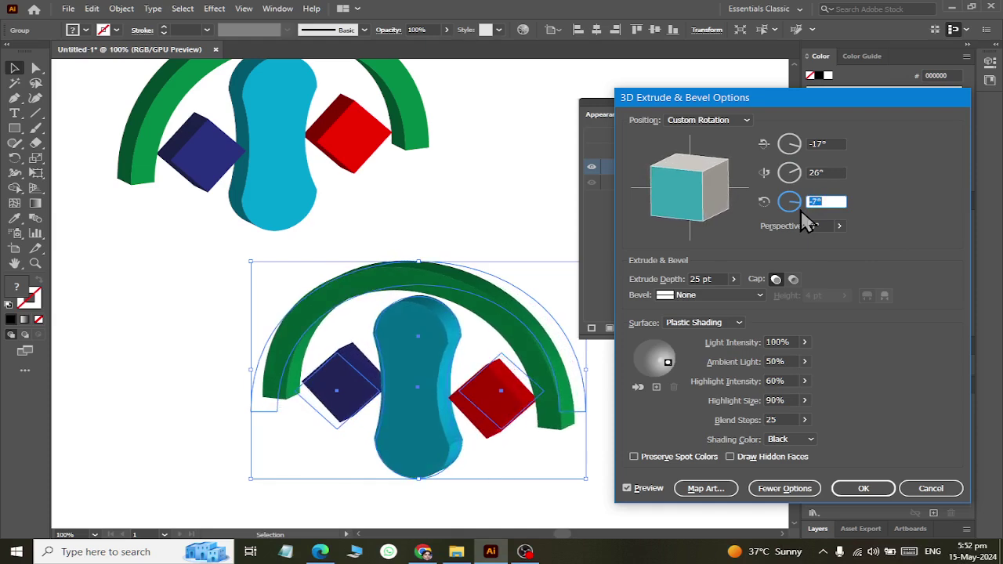
Fine-tune X rotation to -16°, relight from the upper left, apply, and deselect
{"action": "left_click", "coordinate": [827, 144]}
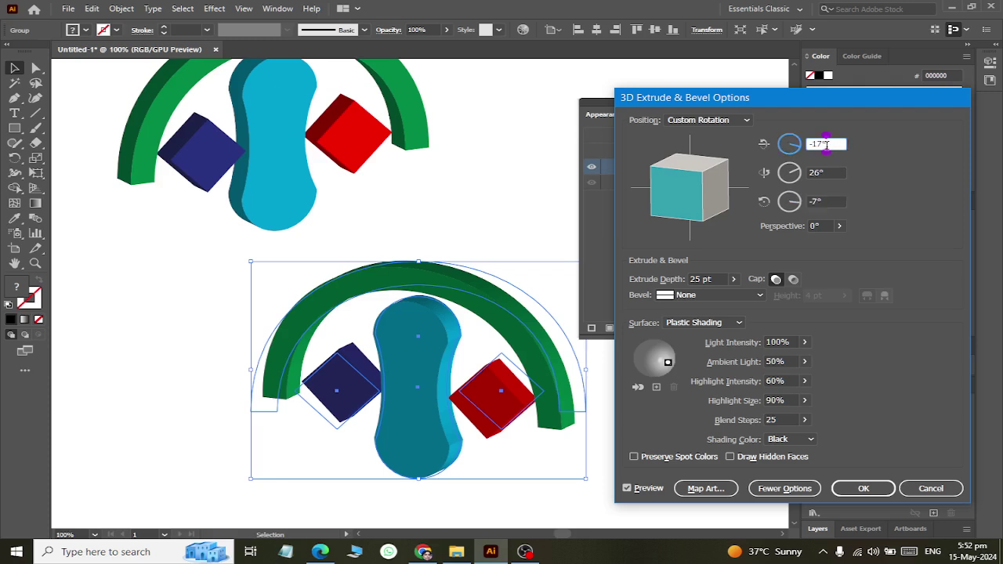
{"action": "key", "text": "Up"}
{"action": "key", "text": "Up"}
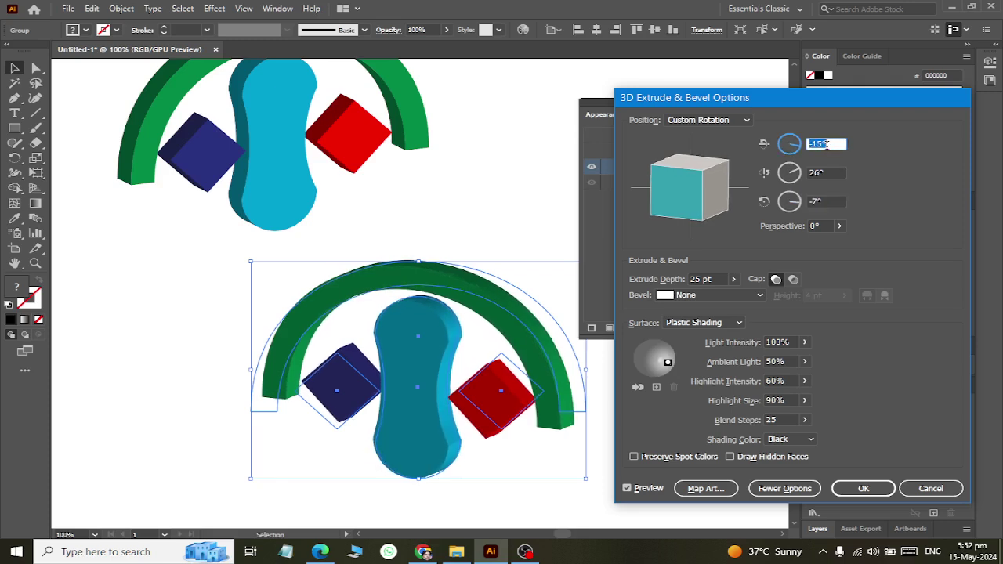
{"action": "key", "text": "Down"}
{"action": "left_click_drag", "start_coordinate": [667, 362], "coordinate": [641, 366]}
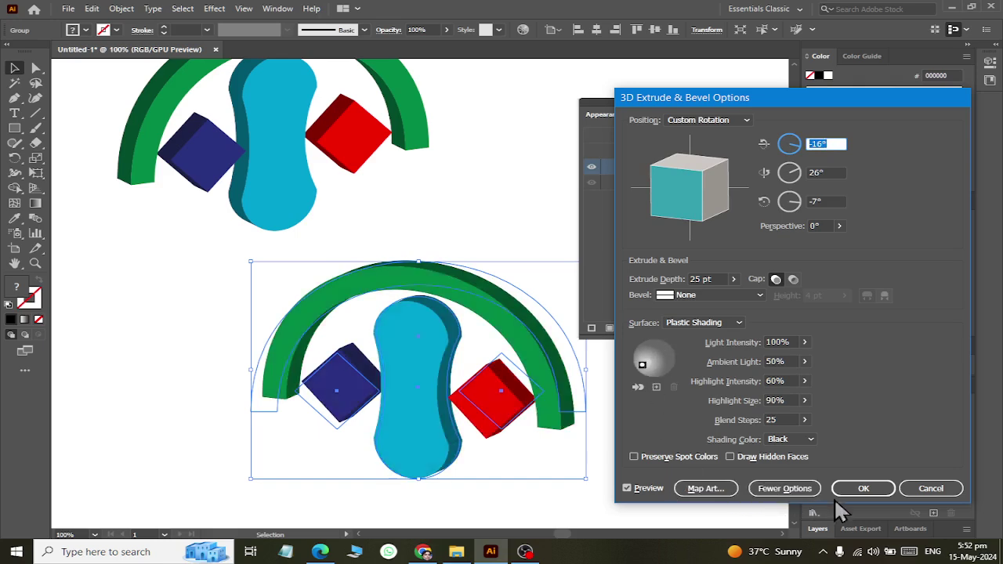
{"action": "left_click", "coordinate": [865, 492]}
{"action": "left_click", "coordinate": [641, 380]}
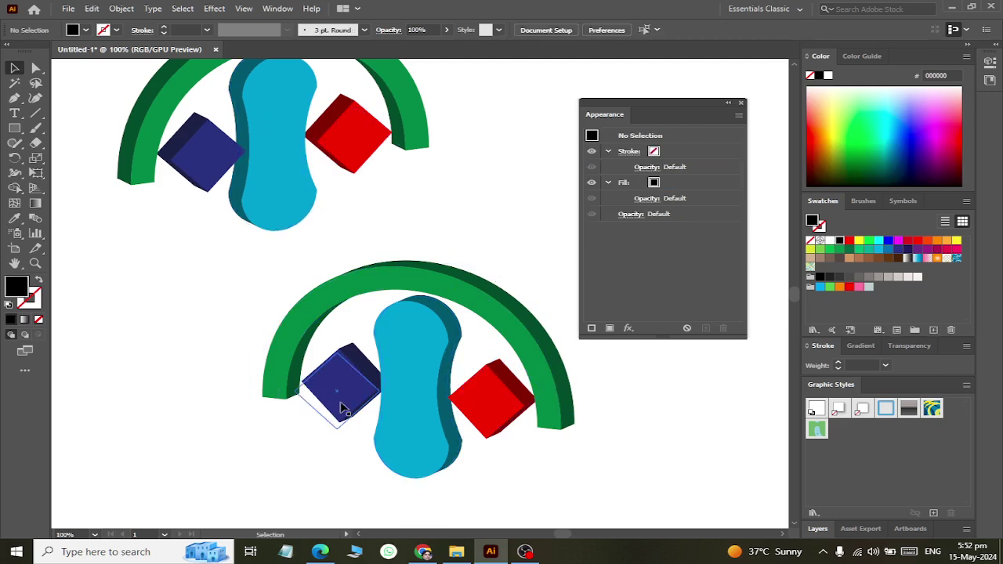
Alt-drag a new copy of the lower 3D group
{"action": "left_click", "coordinate": [429, 339]}
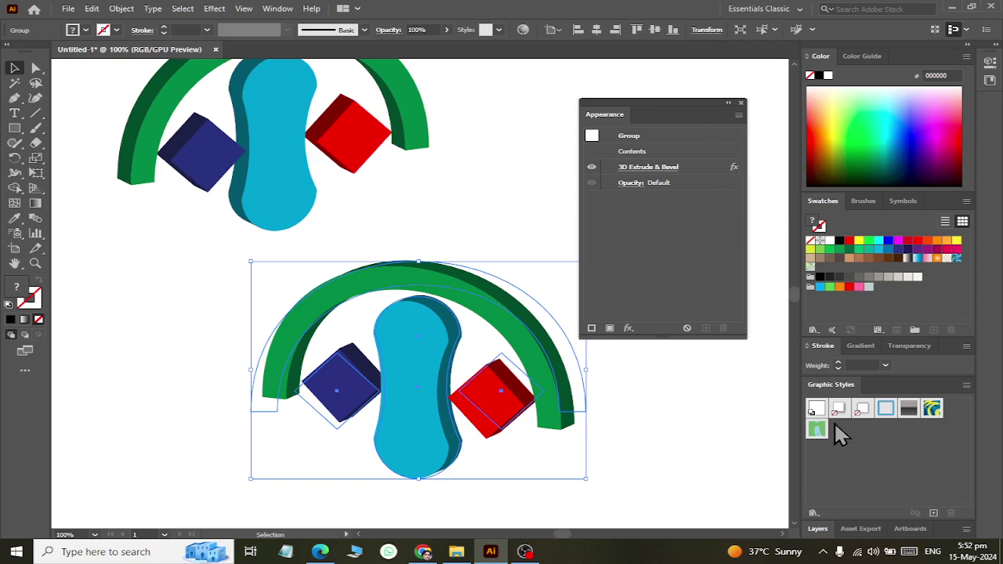
{"action": "scroll", "coordinate": [519, 337], "scroll_direction": "right", "scroll_amount": 2}
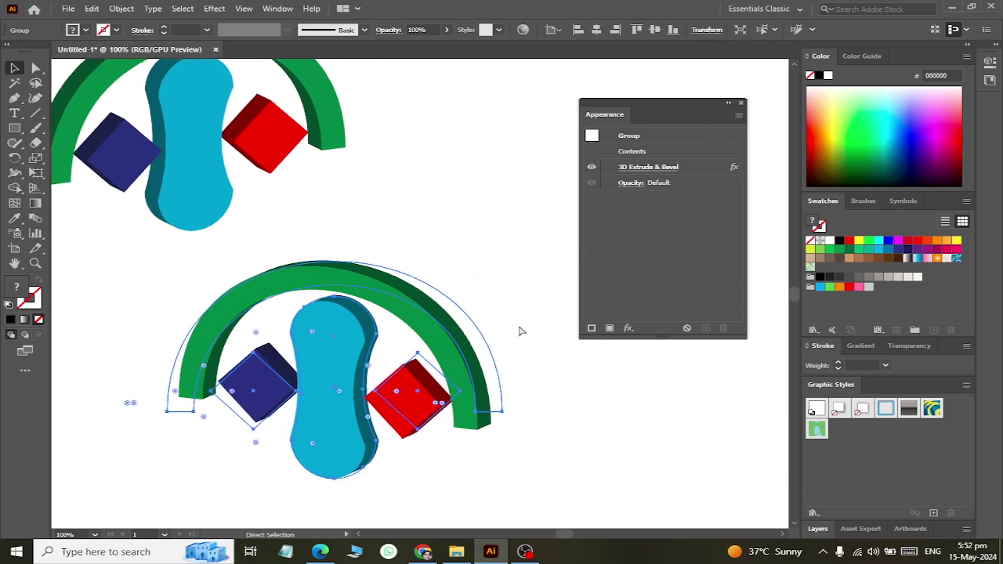
{"action": "scroll", "coordinate": [400, 329], "scroll_direction": "right", "scroll_amount": 3}
{"action": "left_click_drag", "start_coordinate": [293, 274], "coordinate": [456, 126]}
{"action": "scroll", "coordinate": [549, 196], "scroll_direction": "right", "scroll_amount": 1}
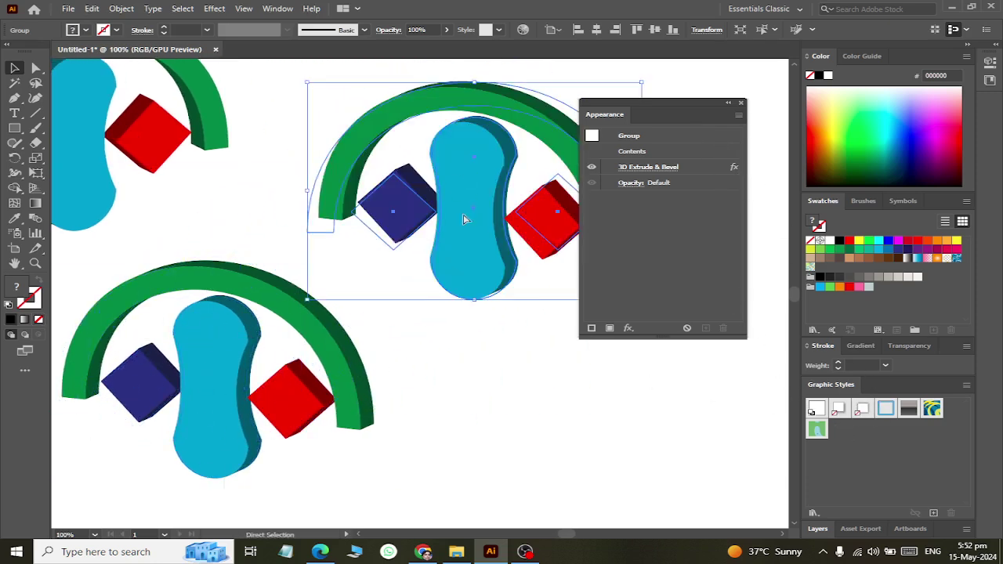
{"action": "scroll", "coordinate": [619, 255], "scroll_direction": "right", "scroll_amount": 1}
In the copy's 3D Extrude & Bevel options, raise the X rotation steeply
{"action": "left_click", "coordinate": [662, 166]}
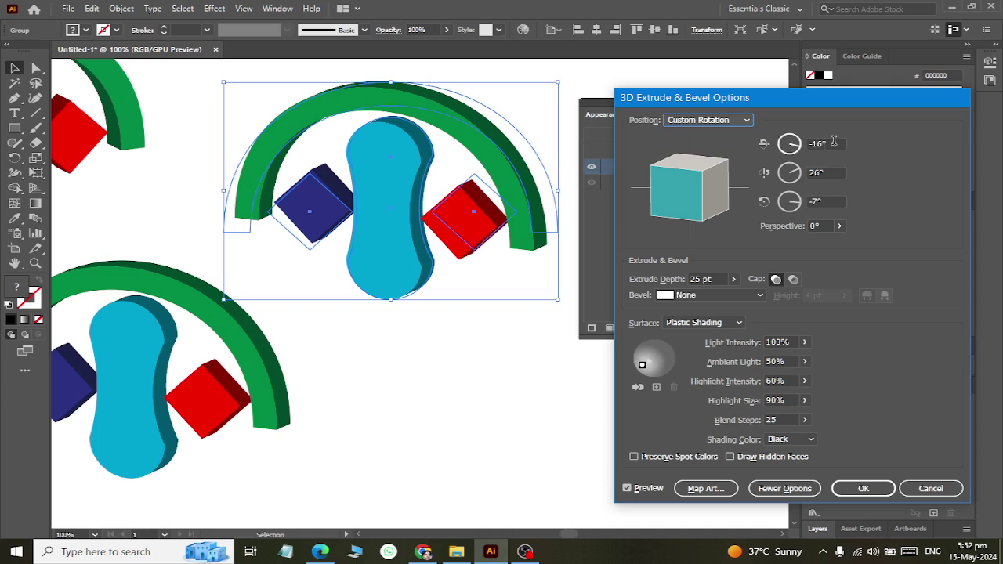
{"action": "left_click", "coordinate": [826, 145]}
{"action": "scroll", "coordinate": [827, 145], "scroll_direction": "up", "scroll_amount": 5}
{"action": "scroll", "coordinate": [827, 145], "scroll_direction": "up", "scroll_amount": 11}
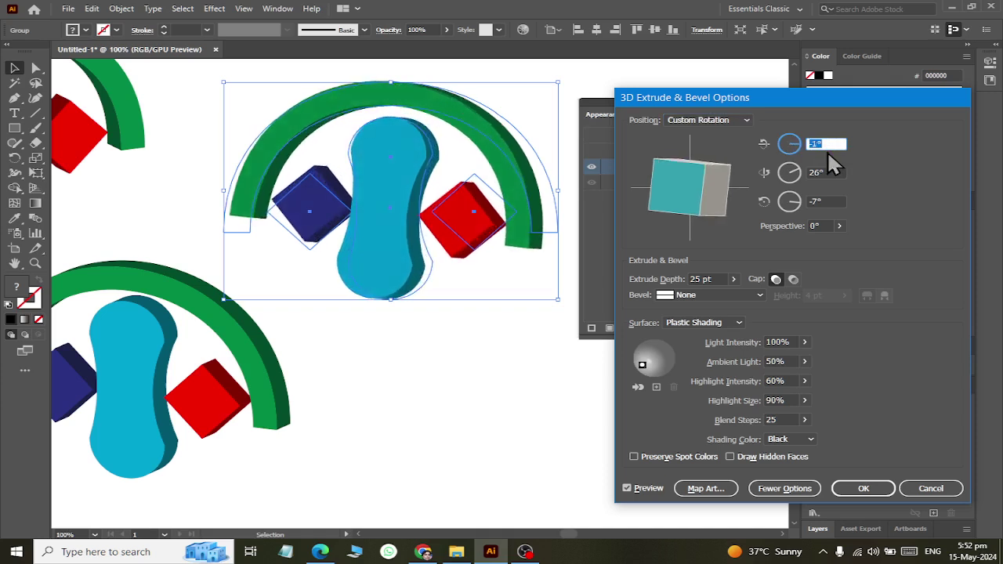
{"action": "scroll", "coordinate": [827, 145], "scroll_direction": "up", "scroll_amount": 11}
{"action": "scroll", "coordinate": [827, 145], "scroll_direction": "up", "scroll_amount": 11}
{"action": "scroll", "coordinate": [827, 151], "scroll_direction": "up", "scroll_amount": 7}
{"action": "scroll", "coordinate": [827, 151], "scroll_direction": "up", "scroll_amount": 7}
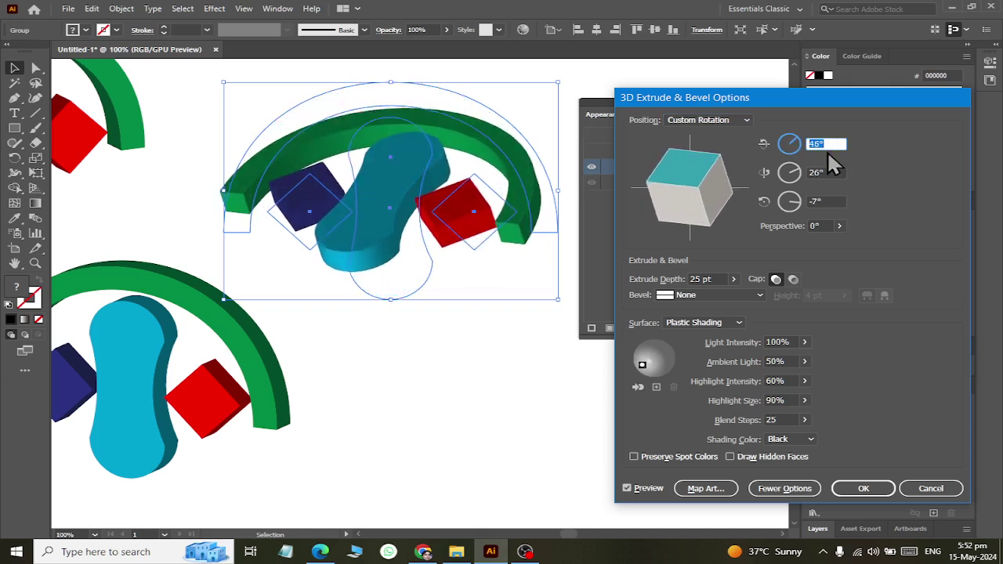
{"action": "scroll", "coordinate": [827, 151], "scroll_direction": "up", "scroll_amount": 7}
{"action": "scroll", "coordinate": [827, 150], "scroll_direction": "up", "scroll_amount": 8}
{"action": "scroll", "coordinate": [827, 150], "scroll_direction": "up", "scroll_amount": 2}
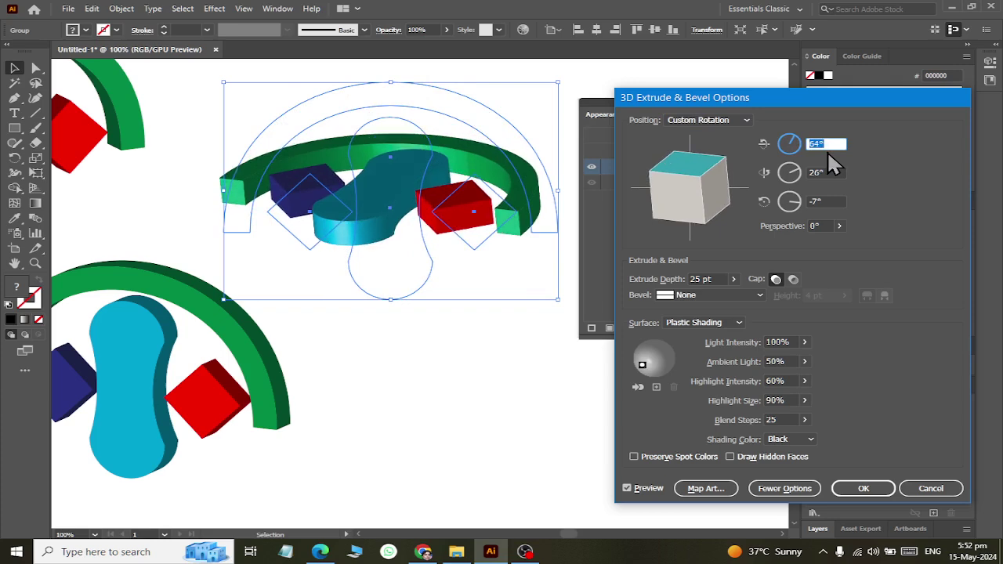
Set the Y rotation to -18° and readjust the X rotation
{"action": "left_click", "coordinate": [823, 173]}
{"action": "scroll", "coordinate": [823, 173], "scroll_direction": "down", "scroll_amount": 1}
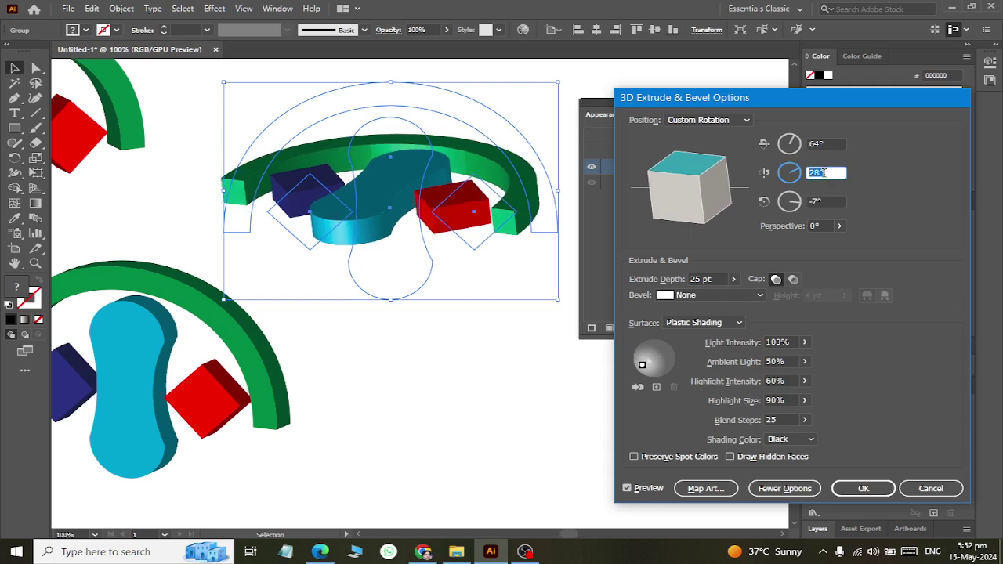
{"action": "scroll", "coordinate": [821, 172], "scroll_direction": "down", "scroll_amount": 10}
{"action": "scroll", "coordinate": [821, 173], "scroll_direction": "down", "scroll_amount": 10}
{"action": "scroll", "coordinate": [821, 172], "scroll_direction": "down", "scroll_amount": 10}
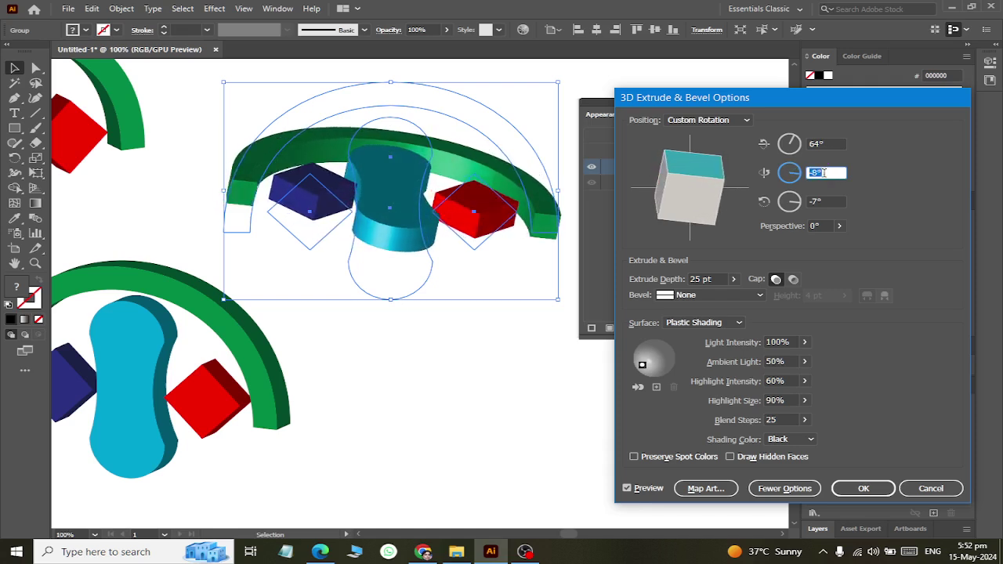
{"action": "scroll", "coordinate": [821, 172], "scroll_direction": "down", "scroll_amount": 10}
{"action": "scroll", "coordinate": [821, 172], "scroll_direction": "down", "scroll_amount": 1}
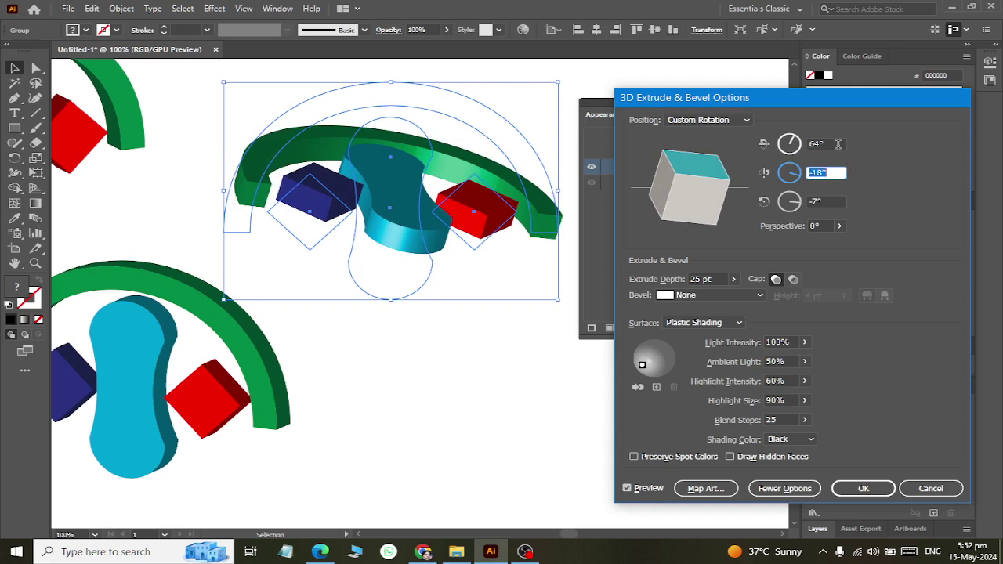
{"action": "left_click", "coordinate": [838, 144]}
{"action": "scroll", "coordinate": [837, 143], "scroll_direction": "down", "scroll_amount": 3}
{"action": "scroll", "coordinate": [838, 143], "scroll_direction": "down", "scroll_amount": 4}
{"action": "scroll", "coordinate": [837, 144], "scroll_direction": "up", "scroll_amount": 8}
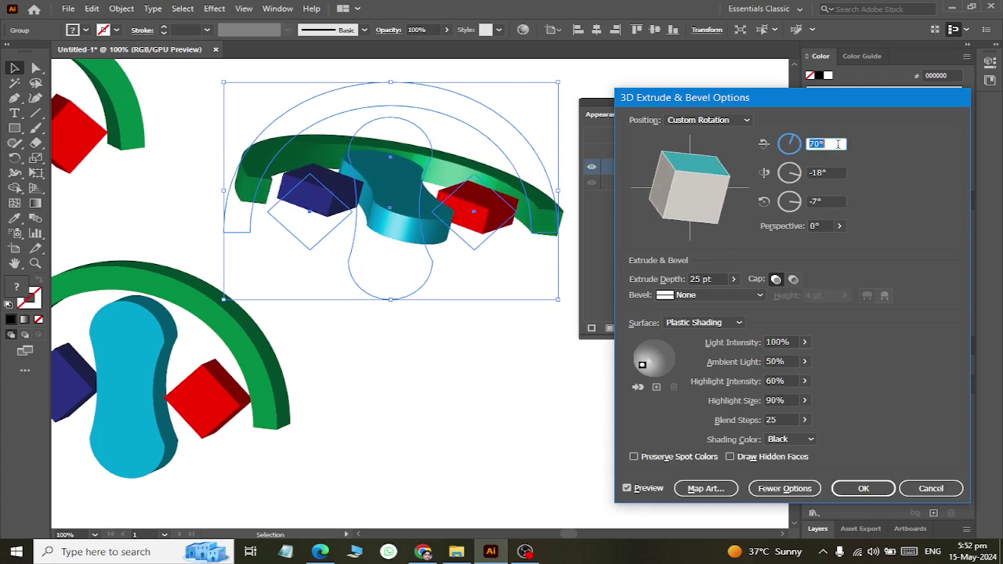
{"action": "scroll", "coordinate": [838, 144], "scroll_direction": "up", "scroll_amount": 6}
Set Z rotation to 4°, fine-tune X to 68°, move the light, and apply
{"action": "left_click", "coordinate": [827, 201]}
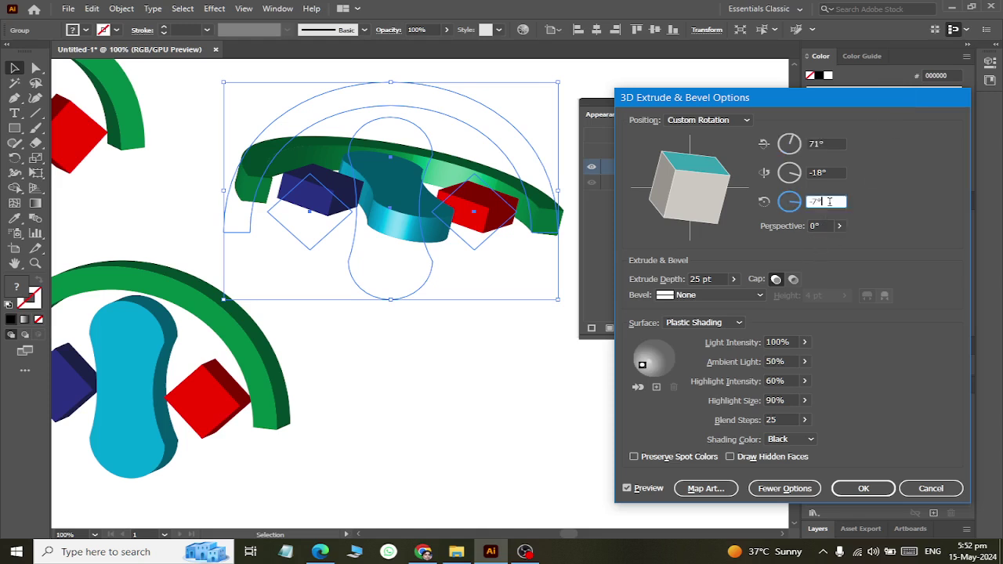
{"action": "scroll", "coordinate": [826, 202], "scroll_direction": "up", "scroll_amount": 6}
{"action": "scroll", "coordinate": [828, 201], "scroll_direction": "up", "scroll_amount": 2}
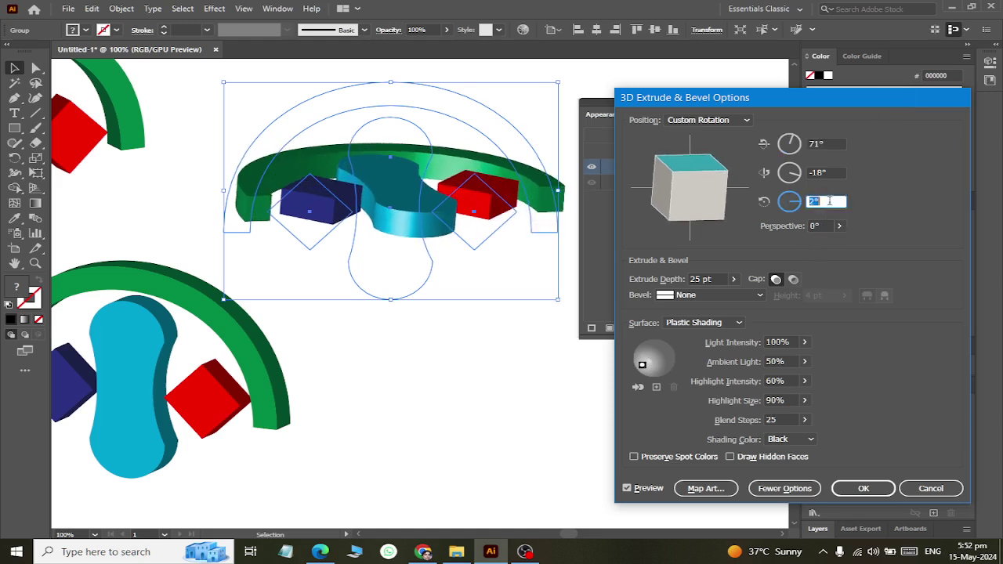
{"action": "scroll", "coordinate": [829, 201], "scroll_direction": "up", "scroll_amount": 2}
{"action": "scroll", "coordinate": [829, 201], "scroll_direction": "up", "scroll_amount": 1}
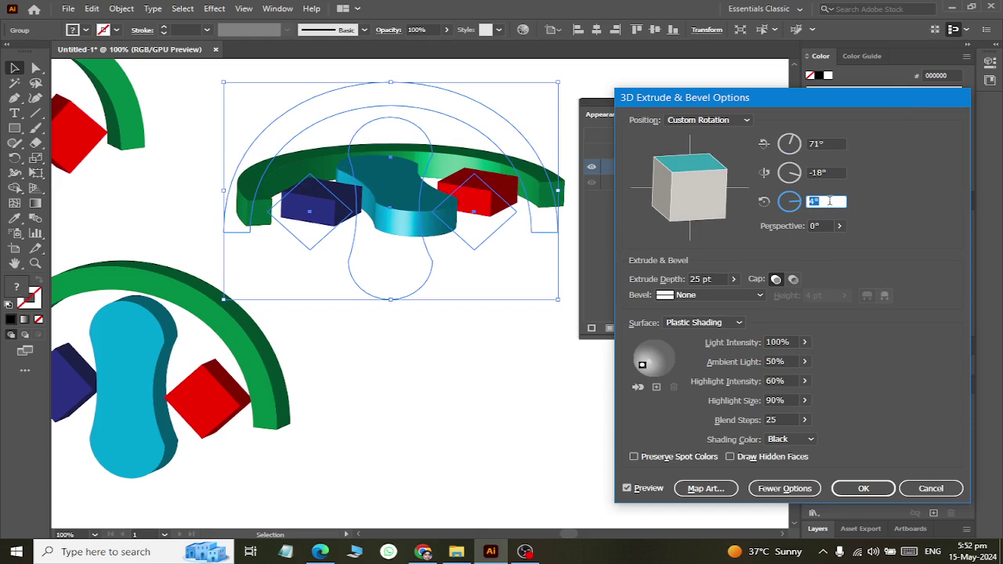
{"action": "left_click", "coordinate": [829, 143]}
{"action": "scroll", "coordinate": [829, 143], "scroll_direction": "down", "scroll_amount": 1}
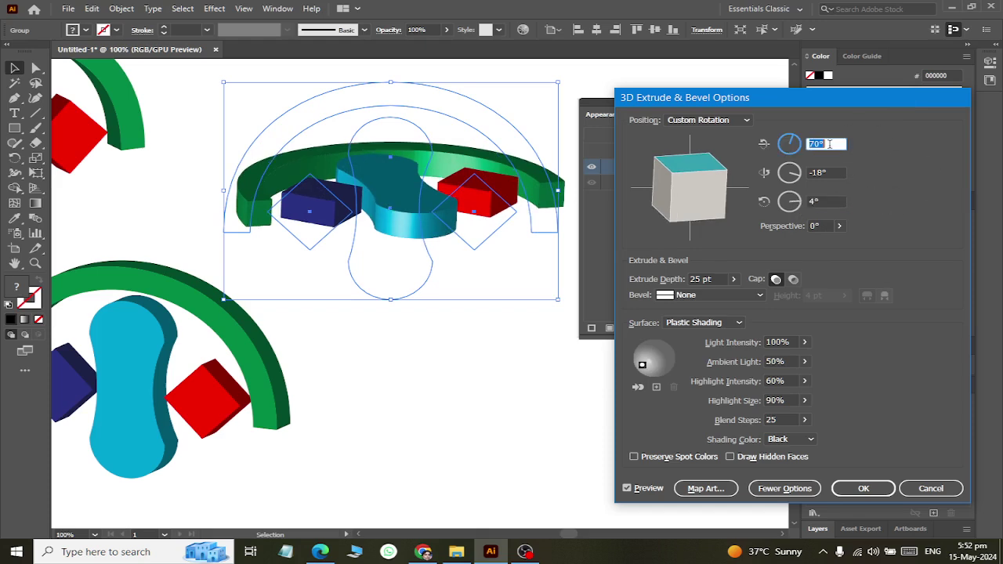
{"action": "scroll", "coordinate": [828, 143], "scroll_direction": "down", "scroll_amount": 2}
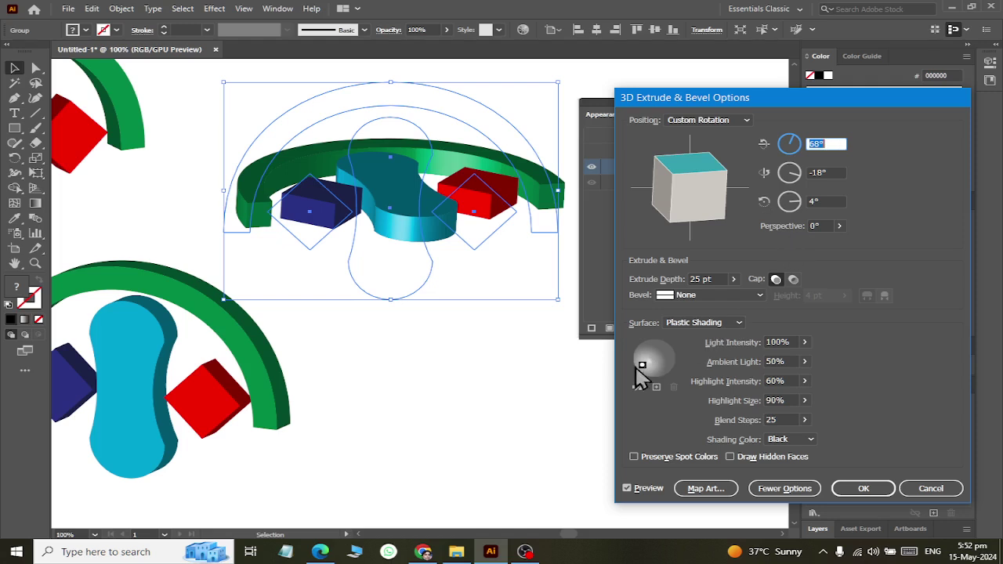
{"action": "left_click_drag", "start_coordinate": [641, 364], "coordinate": [660, 345]}
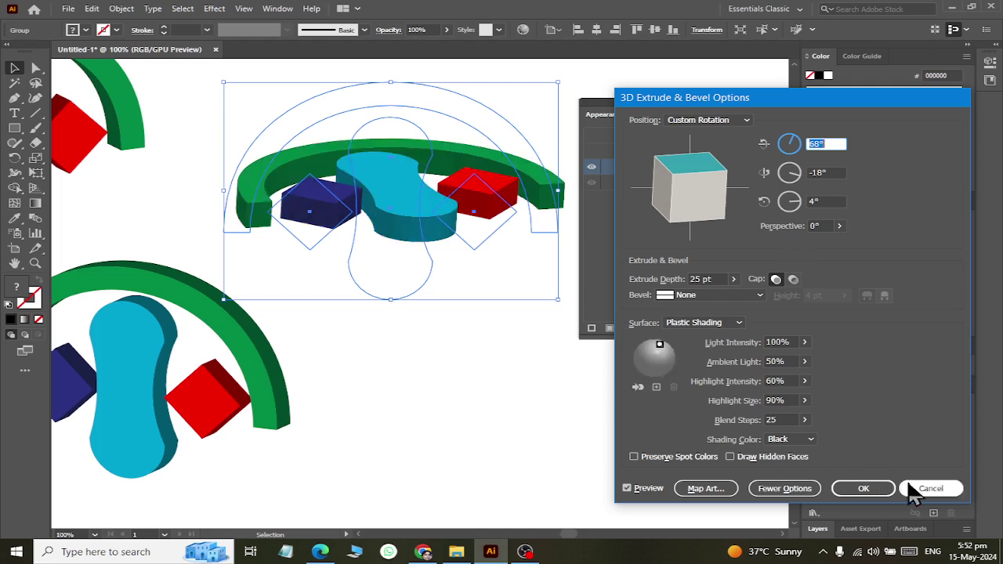
{"action": "left_click", "coordinate": [858, 489]}
Arrange the 3D groups under the title, with the flattened copy right of the original
{"action": "left_click", "coordinate": [437, 357]}
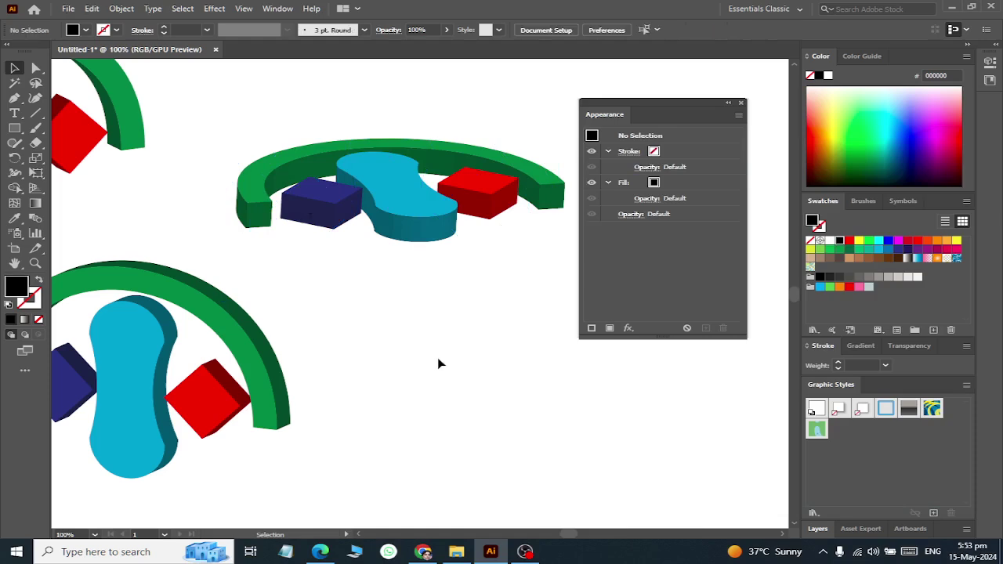
{"action": "scroll", "coordinate": [437, 357], "scroll_direction": "down", "scroll_amount": 3}
{"action": "scroll", "coordinate": [300, 245], "scroll_direction": "up", "scroll_amount": 1}
{"action": "scroll", "coordinate": [300, 245], "scroll_direction": "down", "scroll_amount": 2}
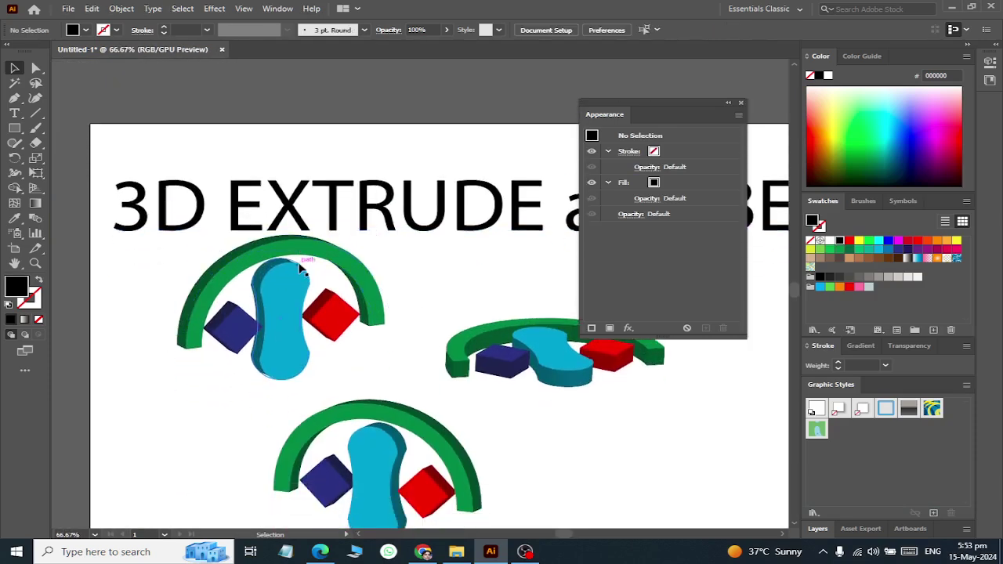
{"action": "scroll", "coordinate": [293, 284], "scroll_direction": "right", "scroll_amount": 3}
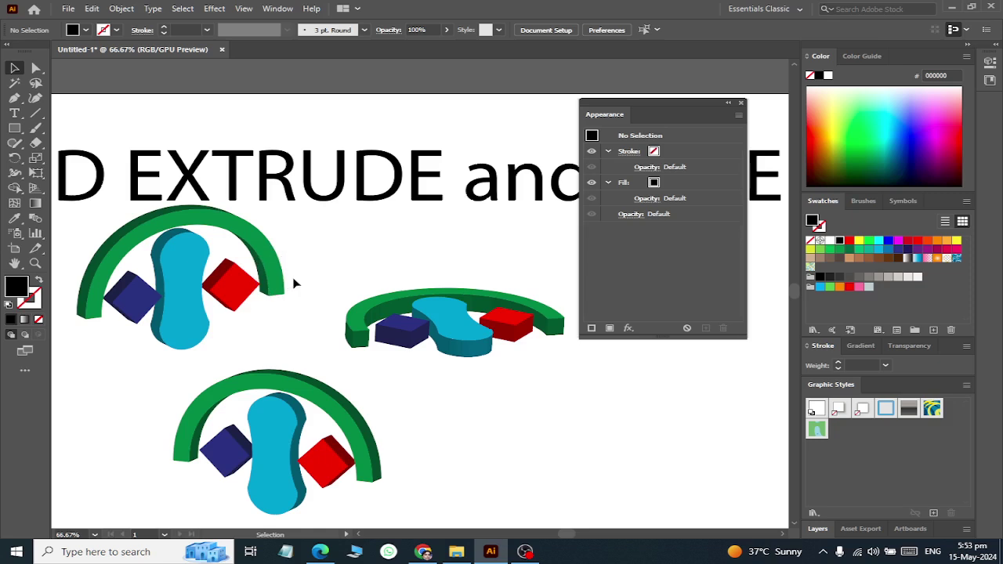
{"action": "left_click_drag", "start_coordinate": [405, 296], "coordinate": [69, 421]}
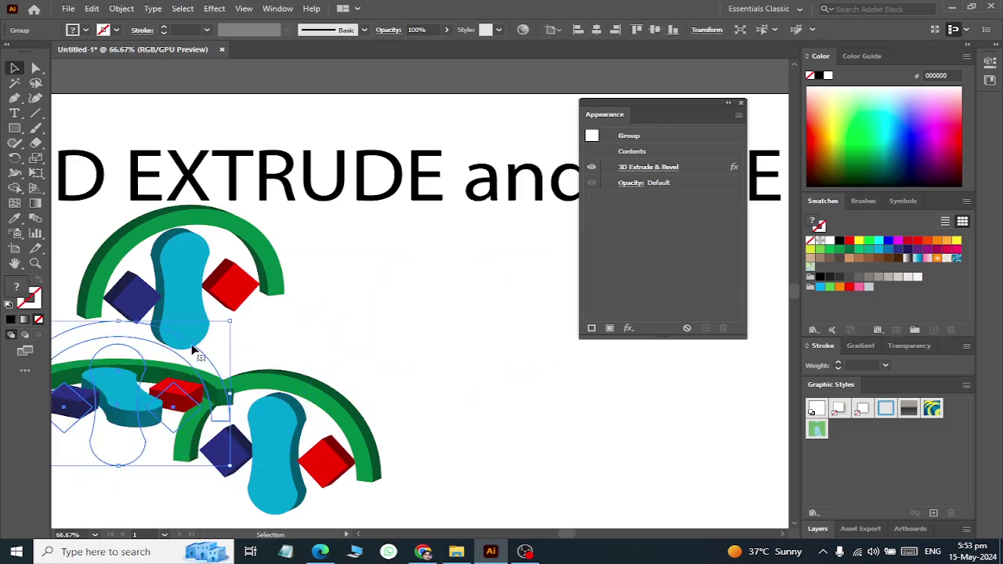
{"action": "left_click_drag", "start_coordinate": [309, 401], "coordinate": [390, 403]}
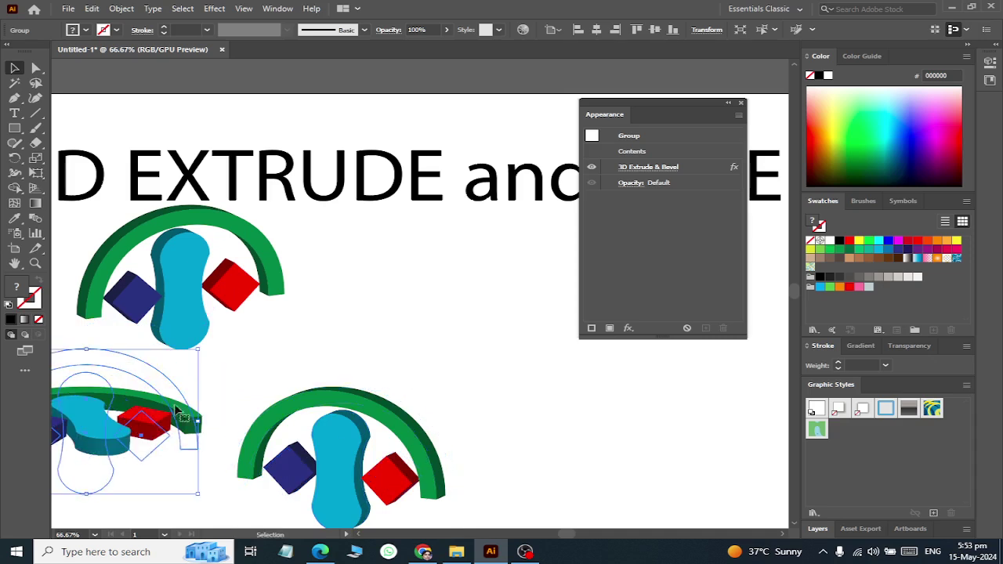
{"action": "left_click", "coordinate": [341, 385]}
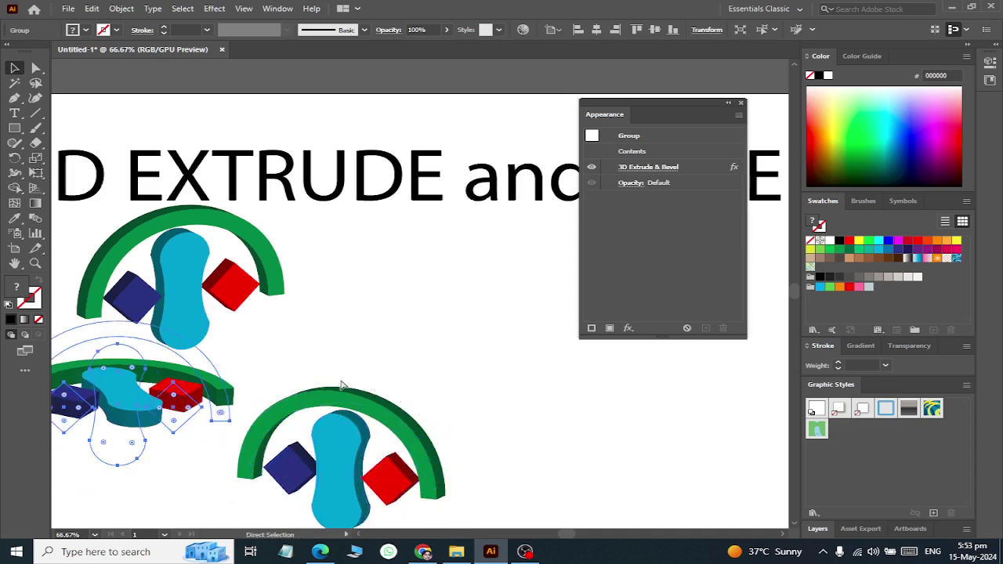
{"action": "left_click_drag", "start_coordinate": [125, 415], "coordinate": [447, 329]}
{"action": "left_click", "coordinate": [468, 426]}
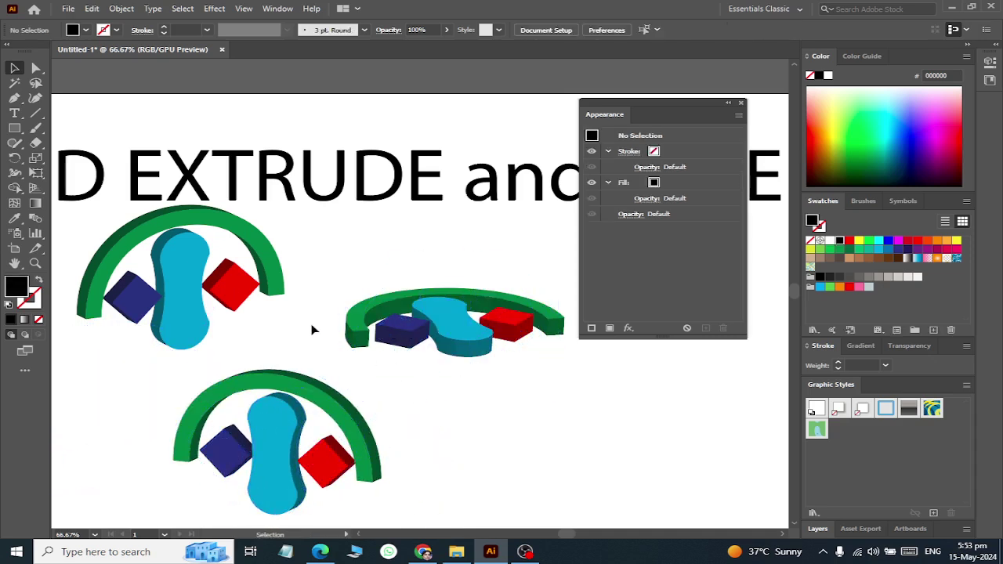
Add a new blank 1366 × 768 px Artboard 2 and position it
{"action": "left_click", "coordinate": [15, 249]}
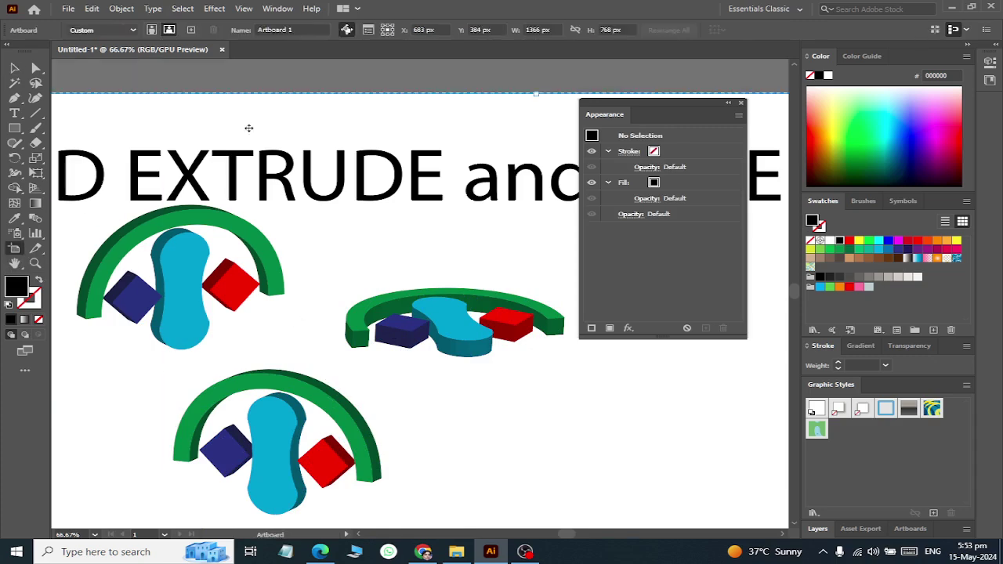
{"action": "left_click", "coordinate": [192, 30]}
{"action": "left_click_drag", "start_coordinate": [408, 257], "coordinate": [342, 236]}
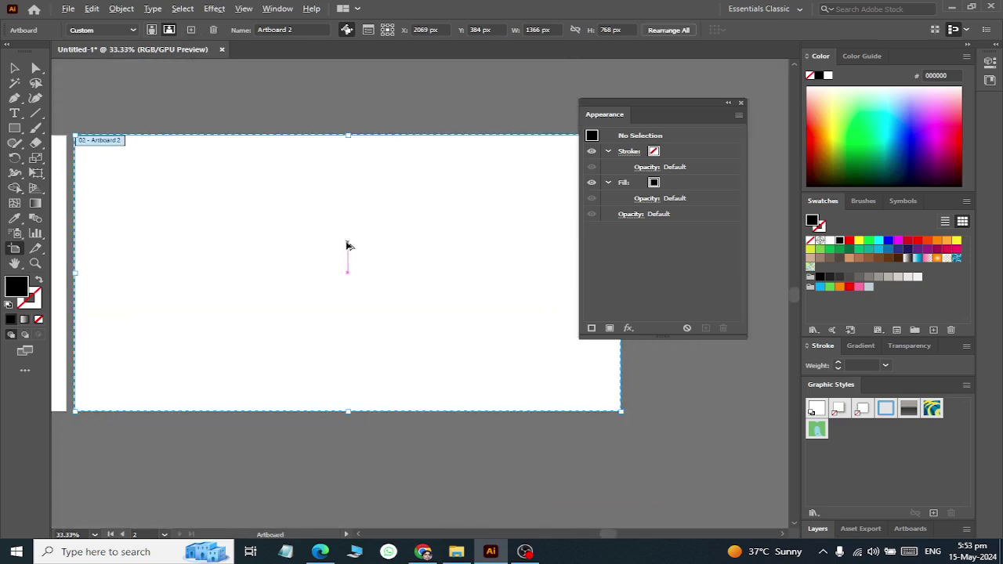
Browse to Documents › ai_fILES › Assignment and open 3d Extrude assignmen 02.jpg
{"action": "left_click", "coordinate": [456, 551]}
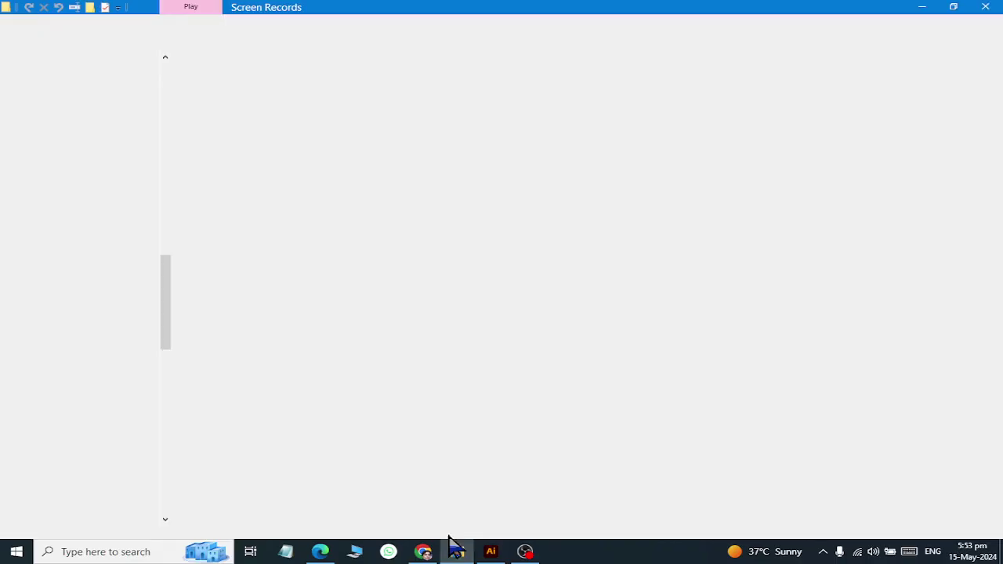
{"action": "left_click_drag", "start_coordinate": [166, 282], "coordinate": [165, 86]}
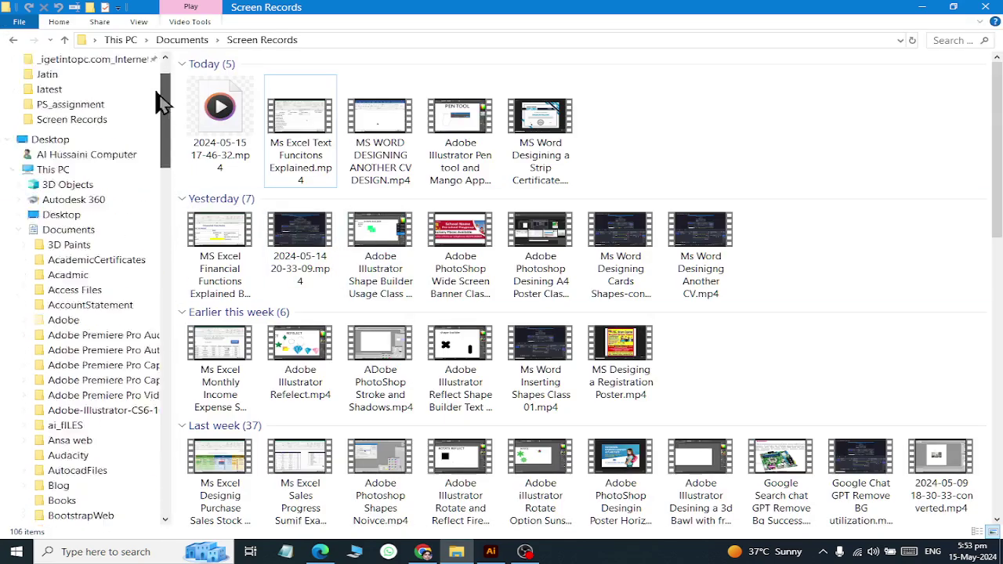
{"action": "left_click", "coordinate": [81, 100]}
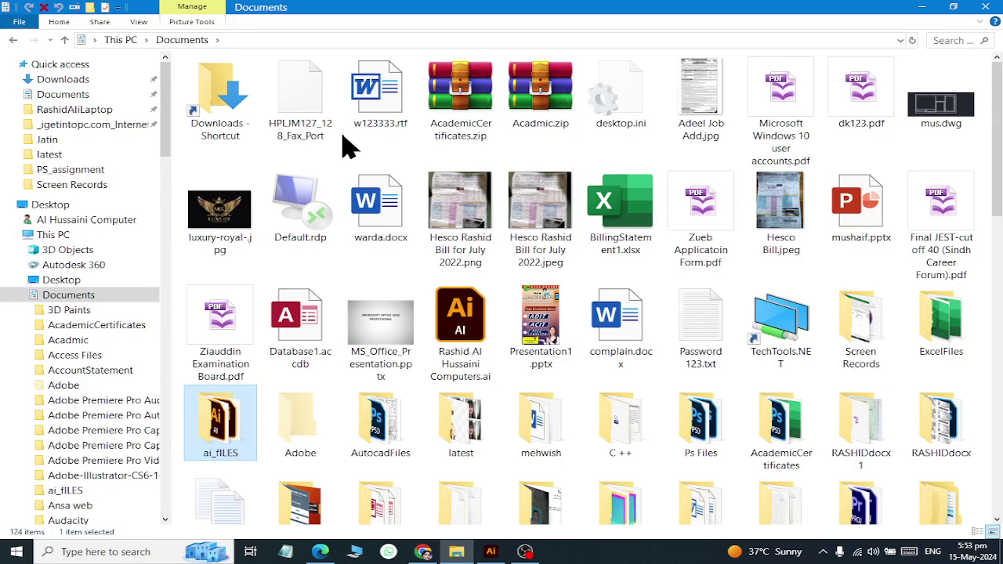
{"action": "key", "text": "Down"}
{"action": "key", "text": "Up"}
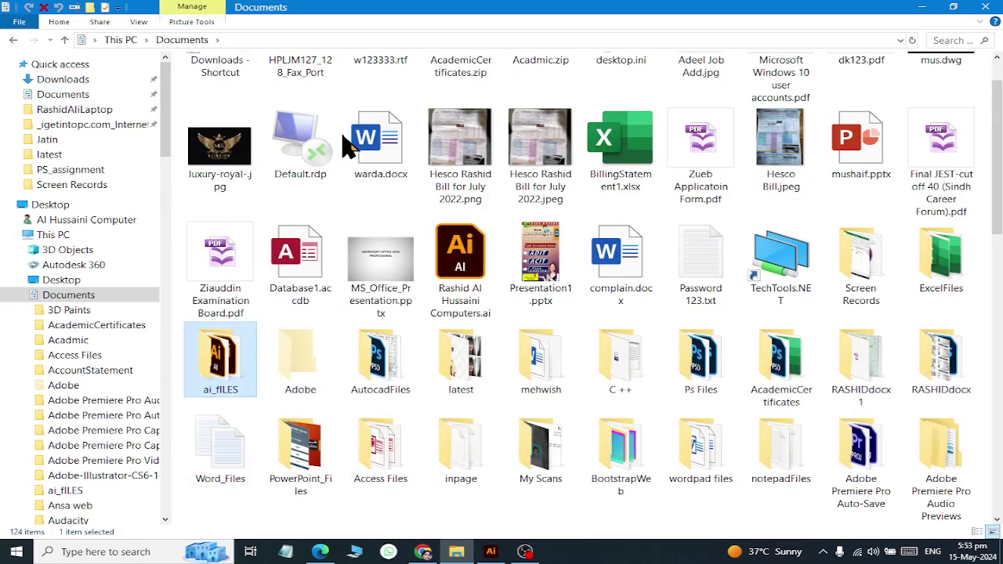
{"action": "key", "text": "Return"}
{"action": "key", "text": "Return"}
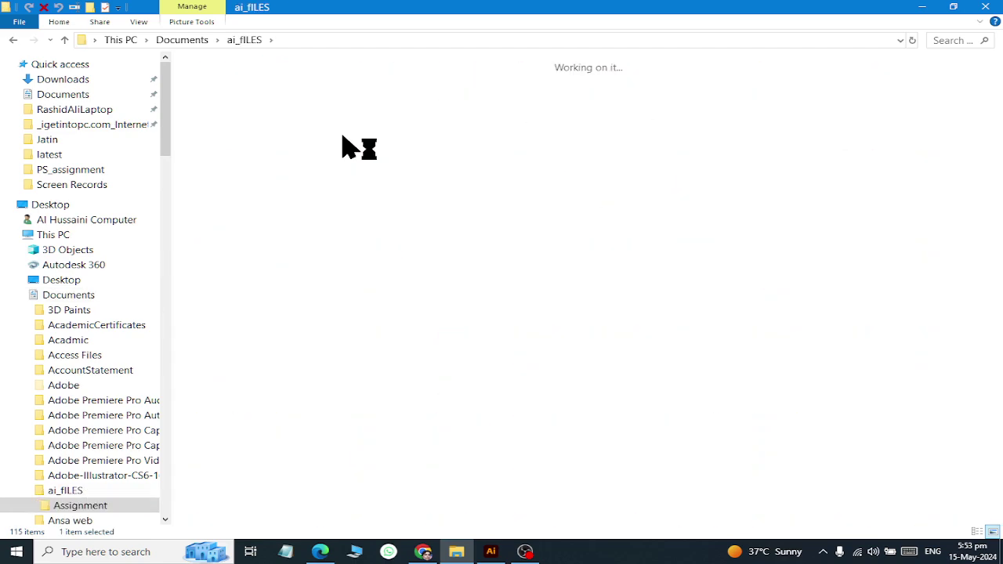
{"action": "double_click", "coordinate": [690, 112]}
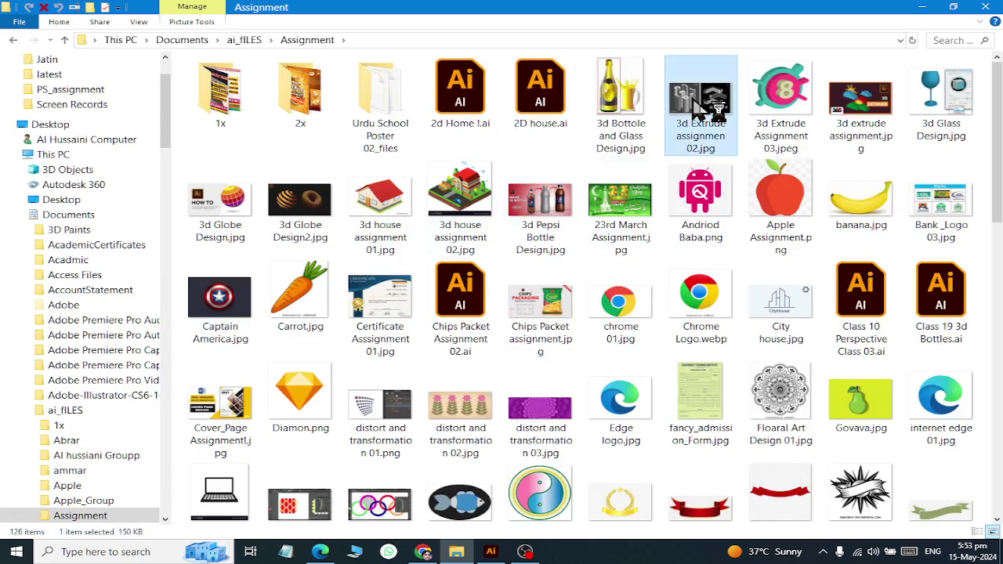
Zoom and pan around the 3D EXTRUDE & BEVEL poster, then return to Illustrator
{"action": "scroll", "coordinate": [450, 156], "scroll_direction": "up", "scroll_amount": 3}
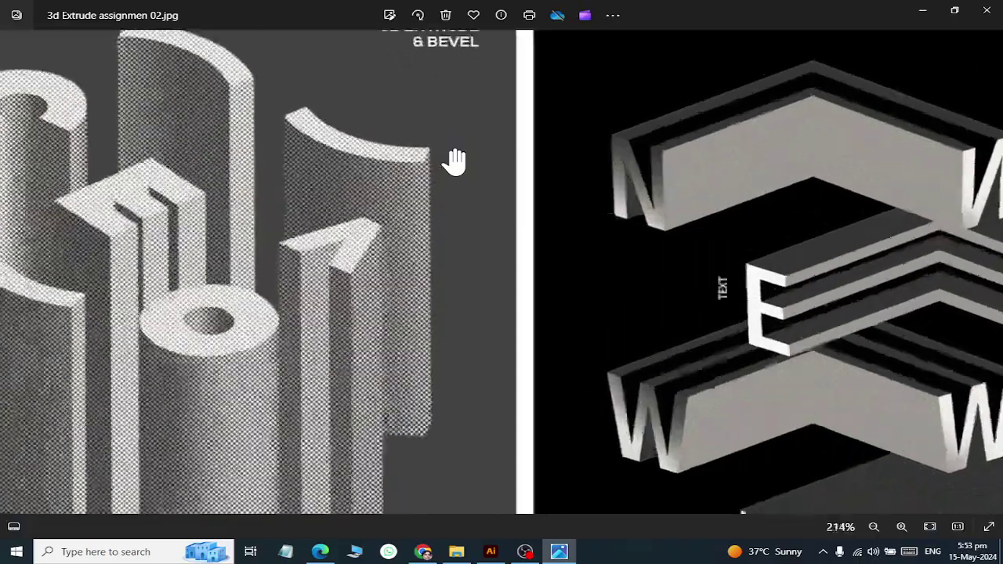
{"action": "scroll", "coordinate": [445, 178], "scroll_direction": "down", "scroll_amount": 3}
{"action": "scroll", "coordinate": [208, 206], "scroll_direction": "up", "scroll_amount": 3}
{"action": "left_click_drag", "start_coordinate": [137, 186], "coordinate": [429, 417]}
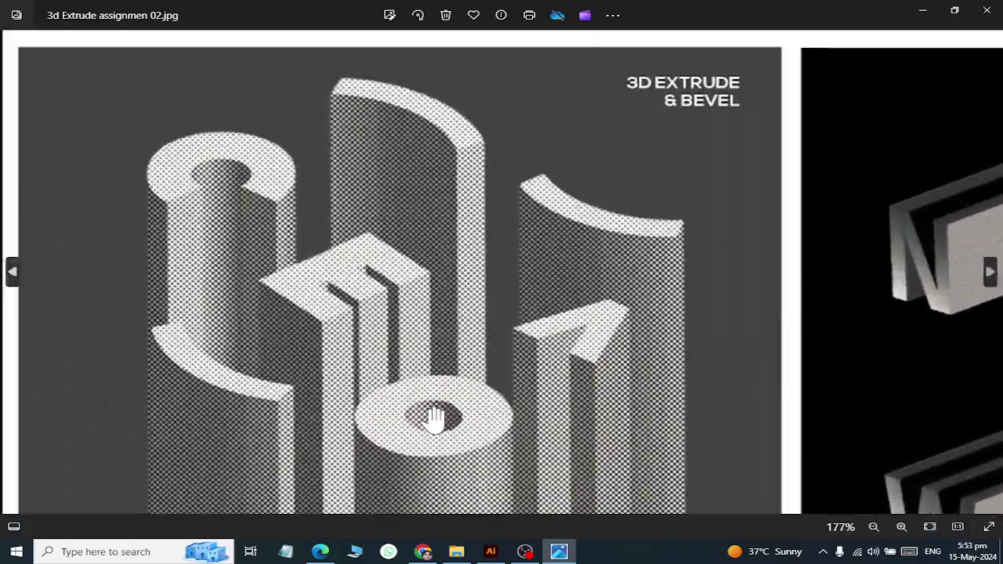
{"action": "scroll", "coordinate": [435, 423], "scroll_direction": "down", "scroll_amount": 1}
{"action": "scroll", "coordinate": [430, 421], "scroll_direction": "down", "scroll_amount": 2}
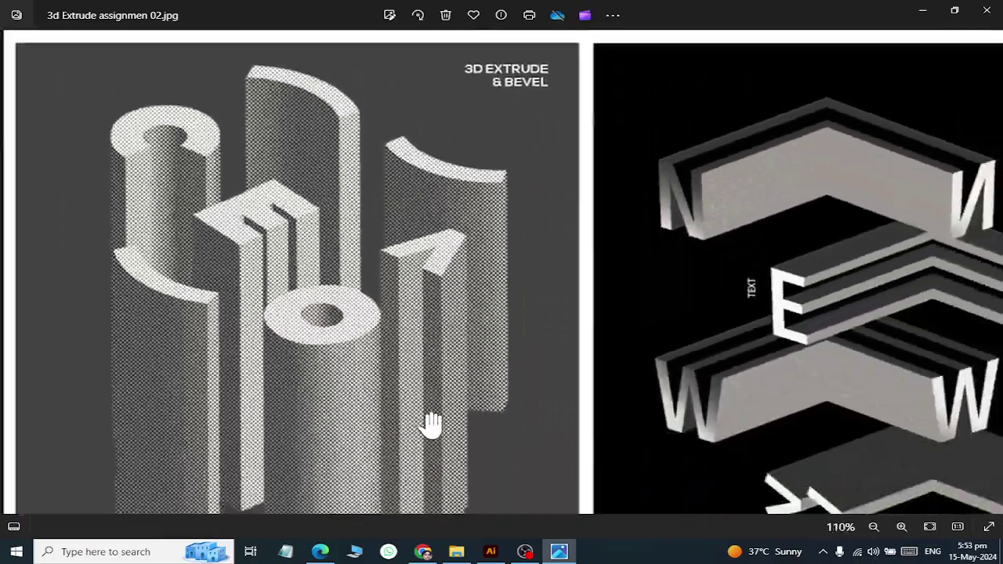
{"action": "scroll", "coordinate": [410, 376], "scroll_direction": "up", "scroll_amount": 2}
{"action": "scroll", "coordinate": [230, 241], "scroll_direction": "up", "scroll_amount": 2}
{"action": "scroll", "coordinate": [405, 262], "scroll_direction": "down", "scroll_amount": 2}
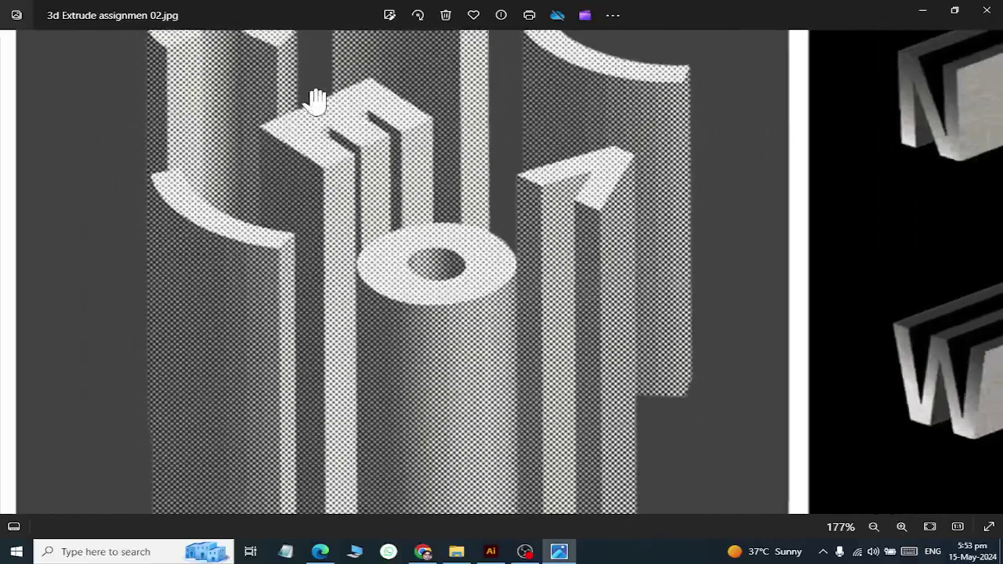
{"action": "left_click_drag", "start_coordinate": [314, 99], "coordinate": [313, 246]}
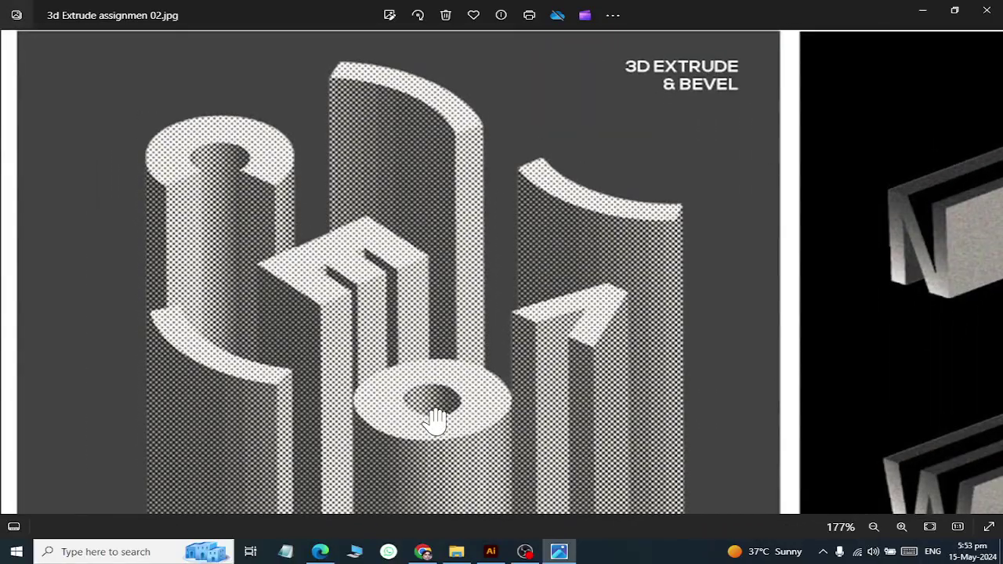
{"action": "key", "text": "alt+Tab"}
{"action": "key", "text": "alt+Tab"}
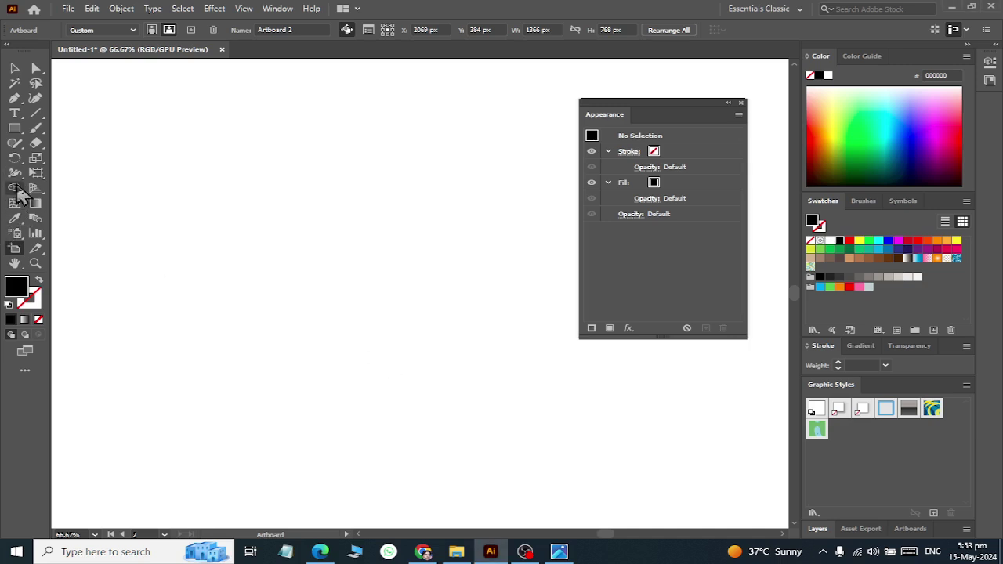
Add a lowercase 'c' text object and scale it up to about 211.65 pt
{"action": "left_click", "coordinate": [14, 113]}
{"action": "left_click", "coordinate": [159, 267]}
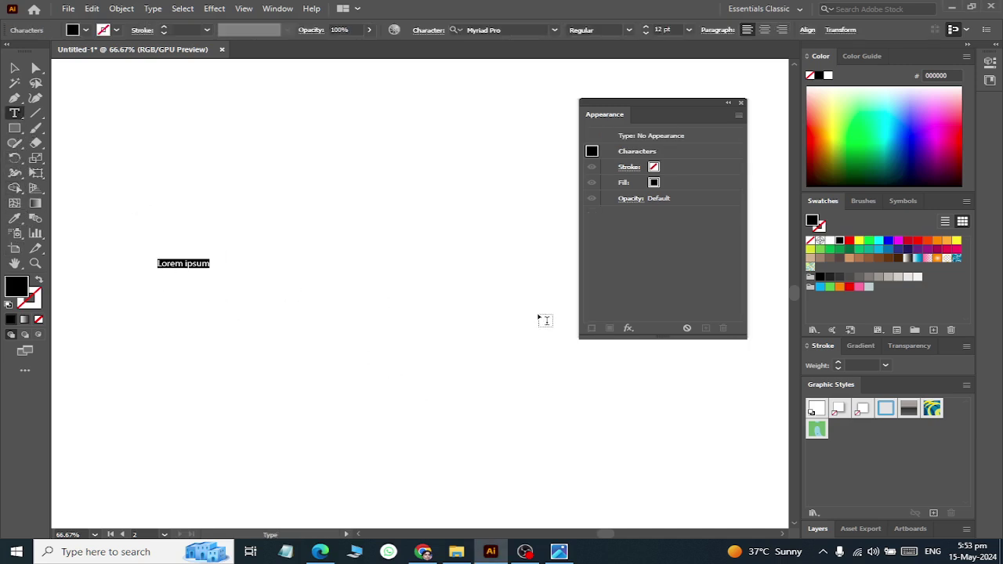
{"action": "left_click", "coordinate": [14, 68]}
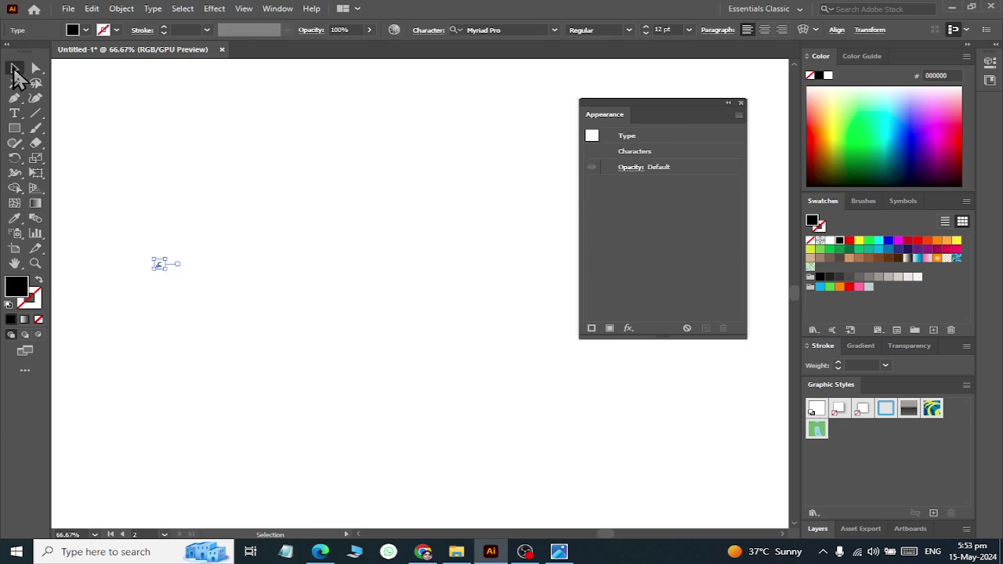
{"action": "left_click_drag", "start_coordinate": [166, 269], "coordinate": [255, 398]}
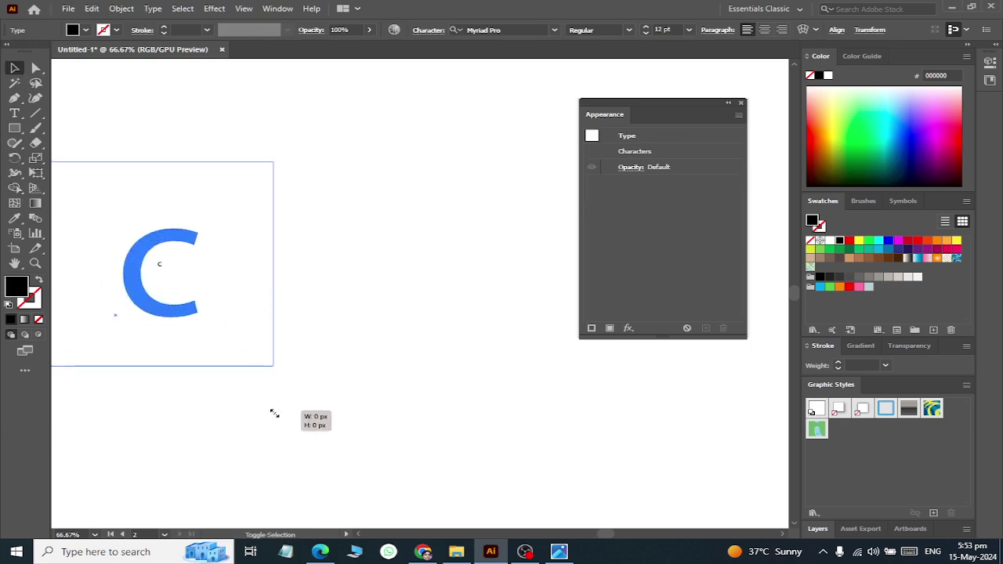
Reselect the large 'c' and enter its text for editing
{"action": "left_click", "coordinate": [123, 306]}
{"action": "left_click", "coordinate": [128, 264]}
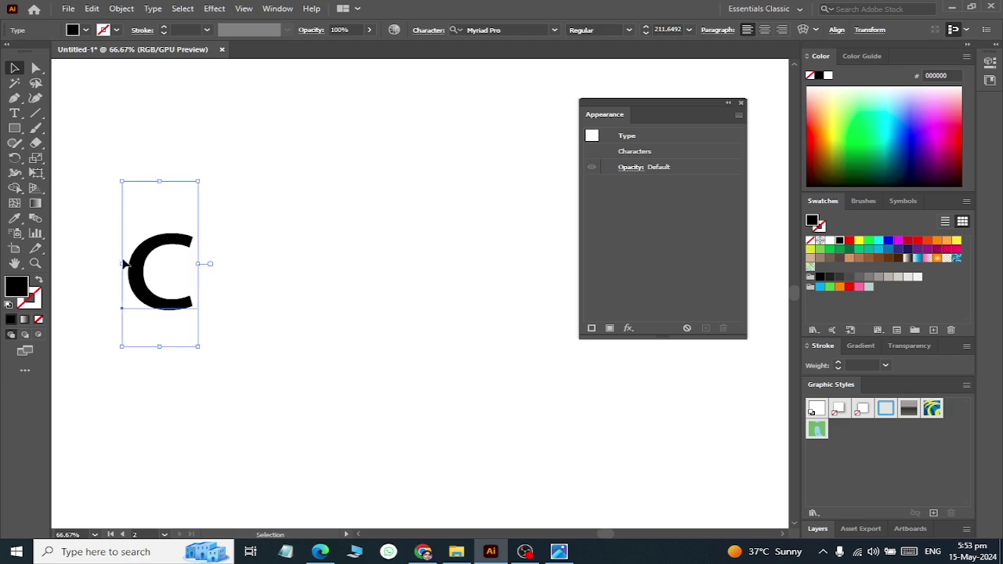
{"action": "left_click", "coordinate": [157, 275]}
{"action": "left_click", "coordinate": [141, 272]}
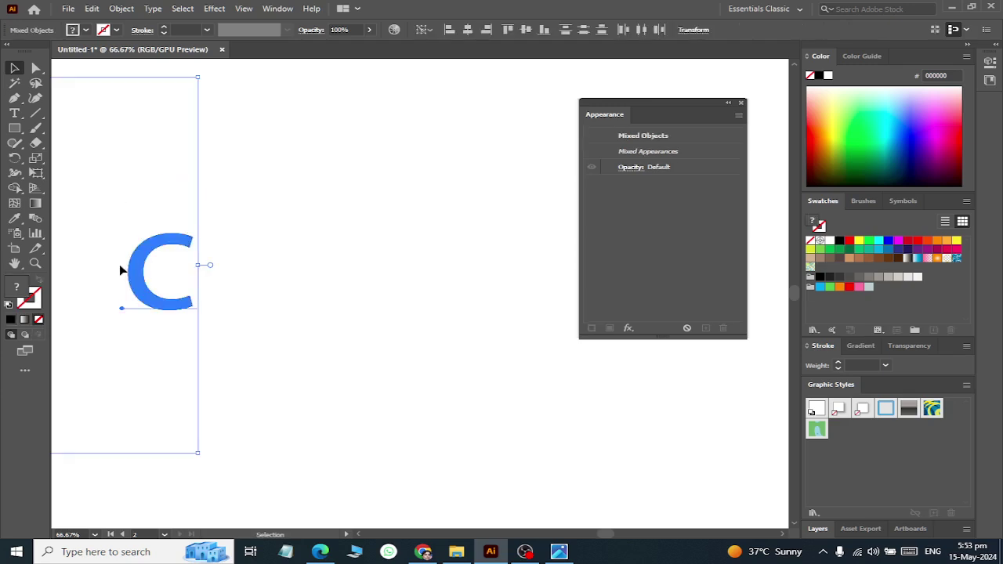
{"action": "left_click", "coordinate": [119, 262]}
{"action": "key", "text": "a"}
{"action": "double_click", "coordinate": [174, 249]}
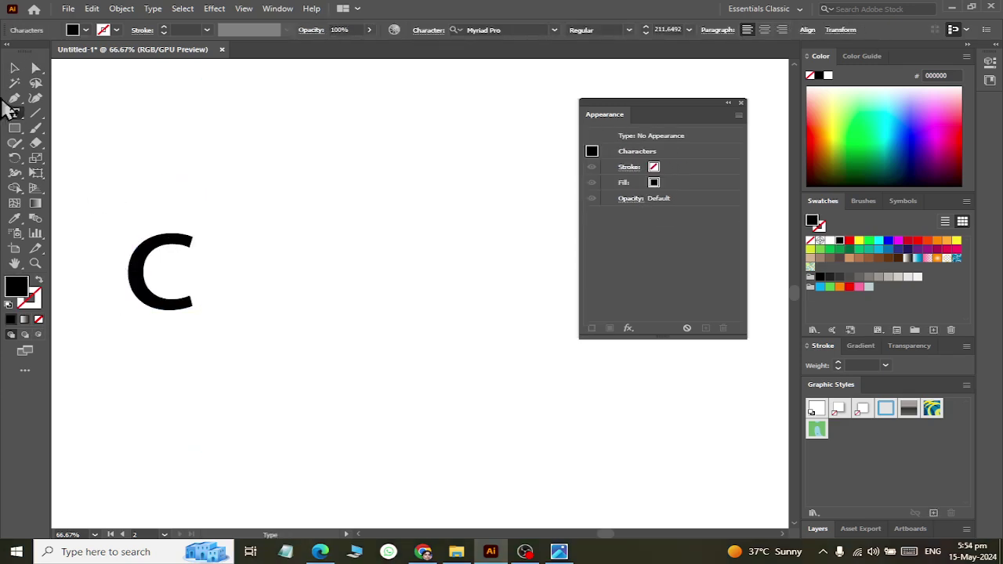
Set the letter C in Arial Bold and nudge it right
{"action": "key", "text": "ctrl+a"}
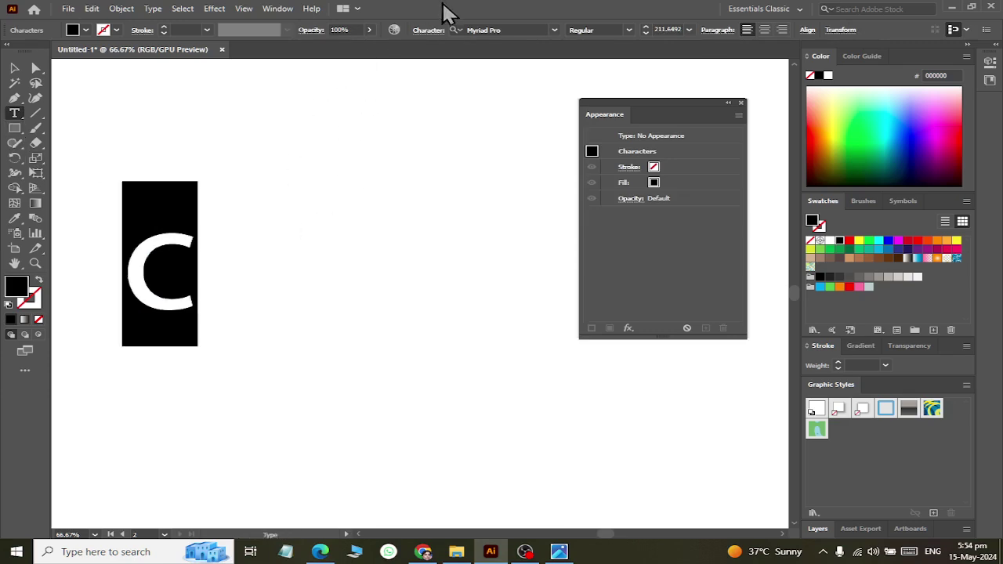
{"action": "left_click", "coordinate": [553, 30]}
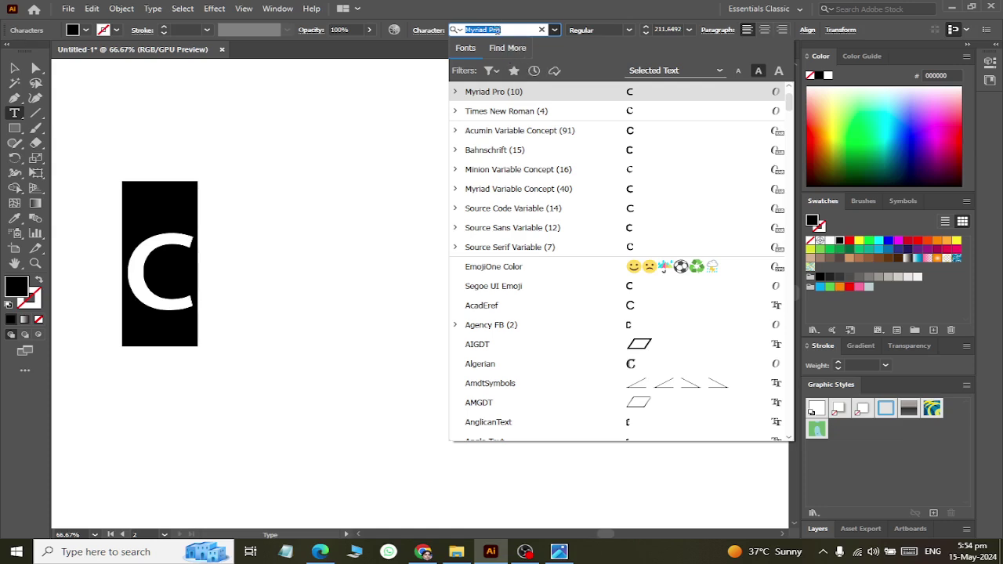
{"action": "type", "text": "Arial"}
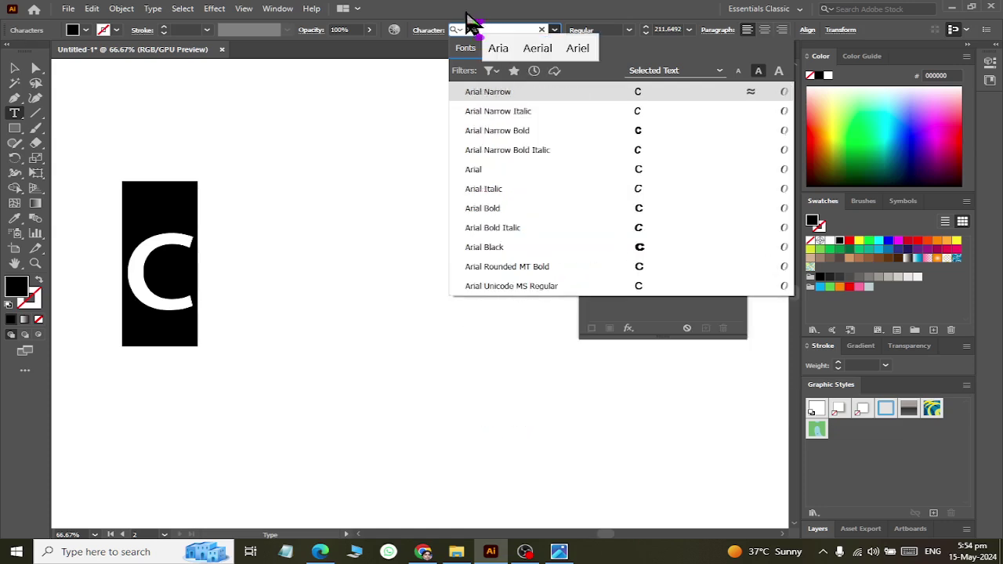
{"action": "left_click", "coordinate": [513, 210]}
{"action": "left_click", "coordinate": [14, 68]}
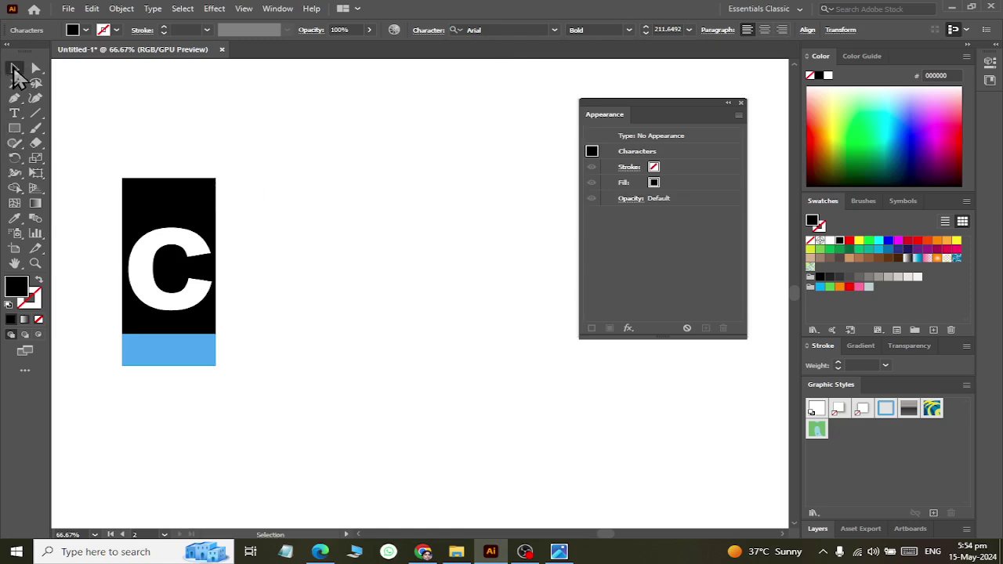
{"action": "left_click", "coordinate": [276, 209]}
{"action": "left_click_drag", "start_coordinate": [141, 231], "coordinate": [164, 230]}
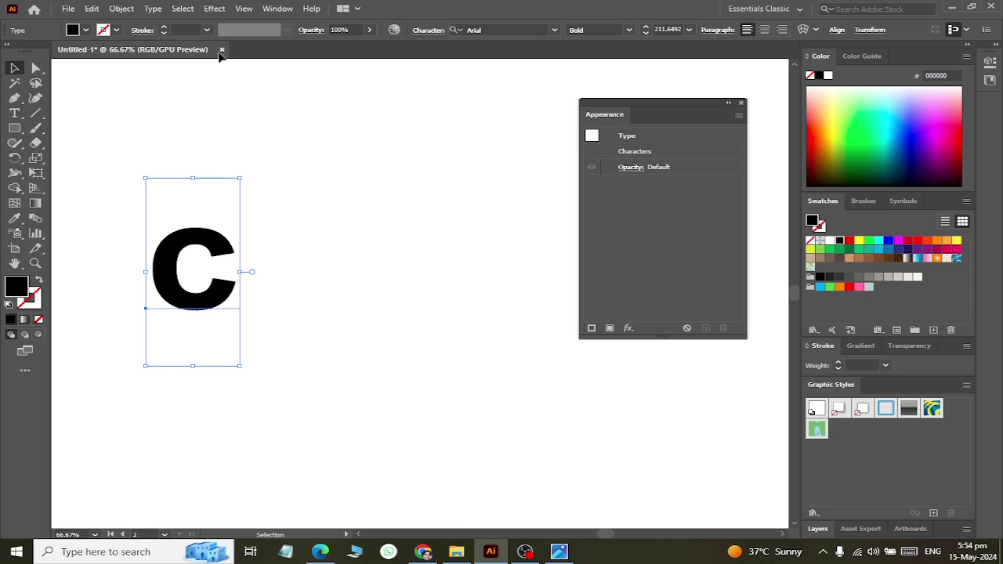
Fill the C with light grey #CCCCCC and nudge it slightly right
{"action": "left_click", "coordinate": [86, 30]}
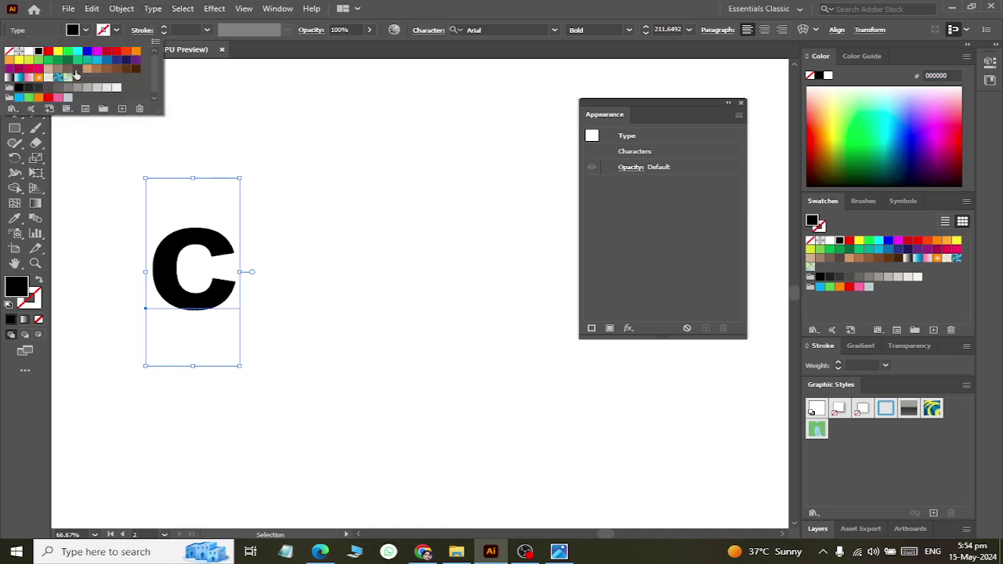
{"action": "left_click", "coordinate": [96, 87]}
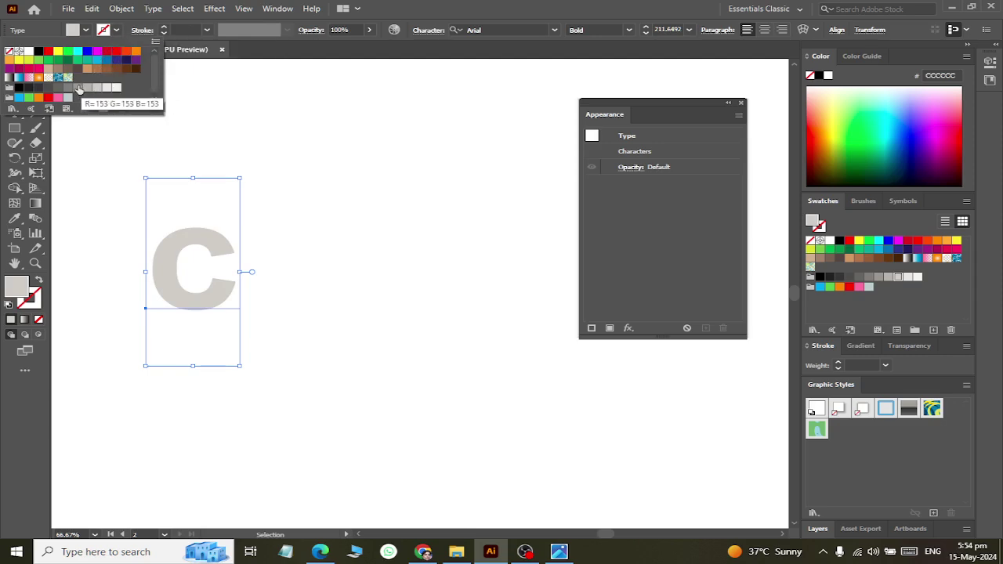
{"action": "left_click", "coordinate": [344, 356]}
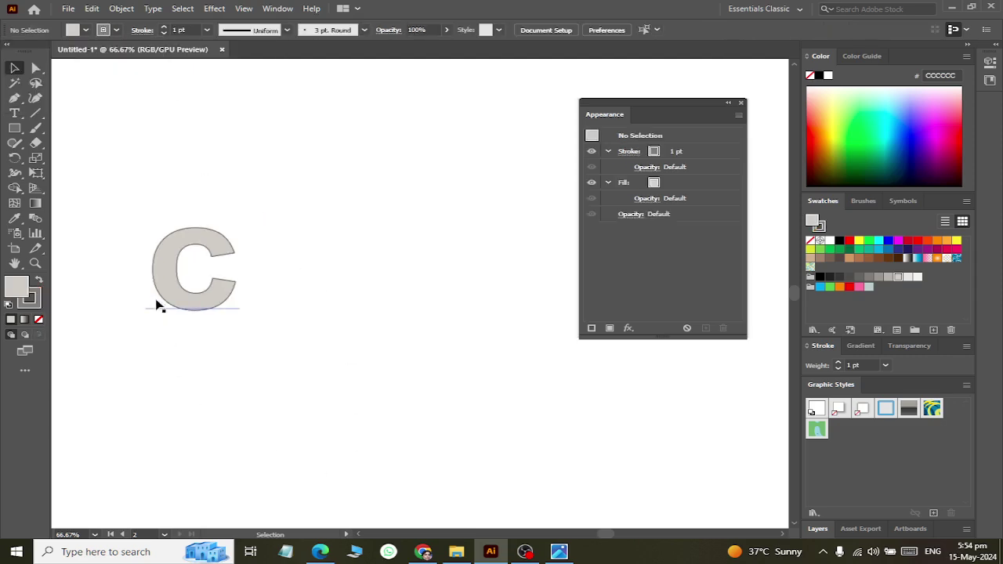
{"action": "left_click_drag", "start_coordinate": [157, 300], "coordinate": [186, 307]}
Apply a 3D Extrude & Bevel to the grey C with 700 pt extrude depth
{"action": "left_click", "coordinate": [210, 9]}
{"action": "mouse_move", "coordinate": [230, 96]}
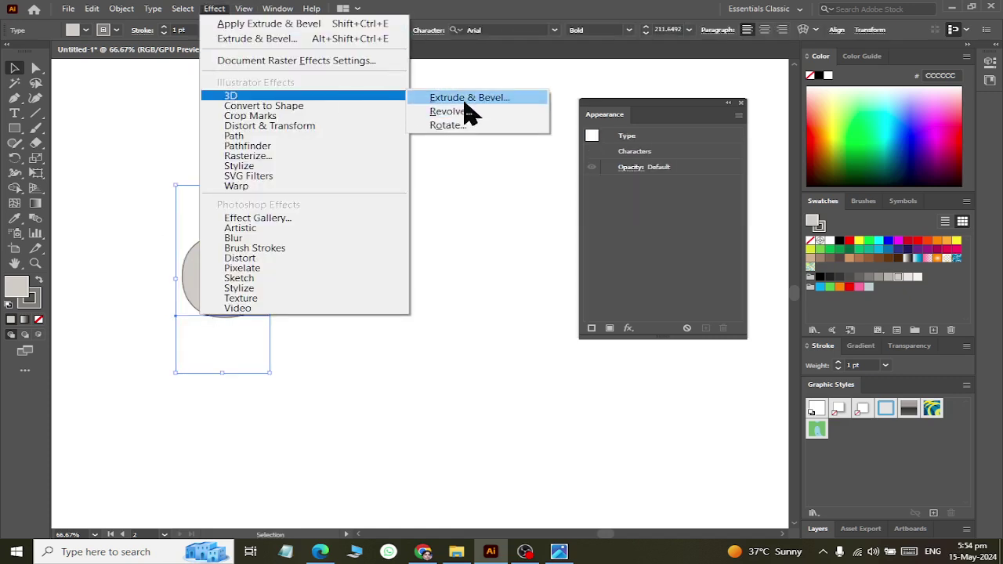
{"action": "left_click", "coordinate": [468, 98]}
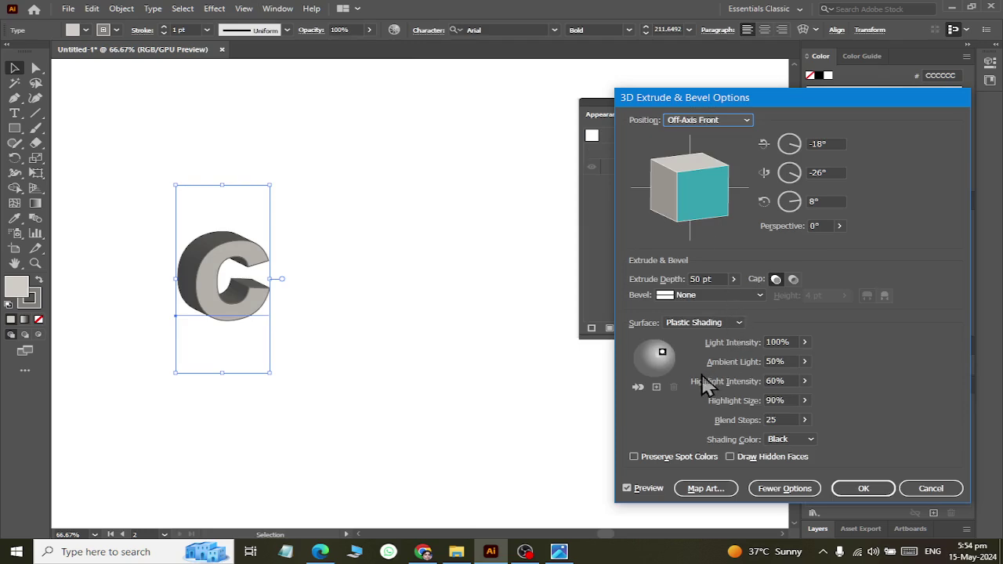
{"action": "left_click", "coordinate": [721, 279]}
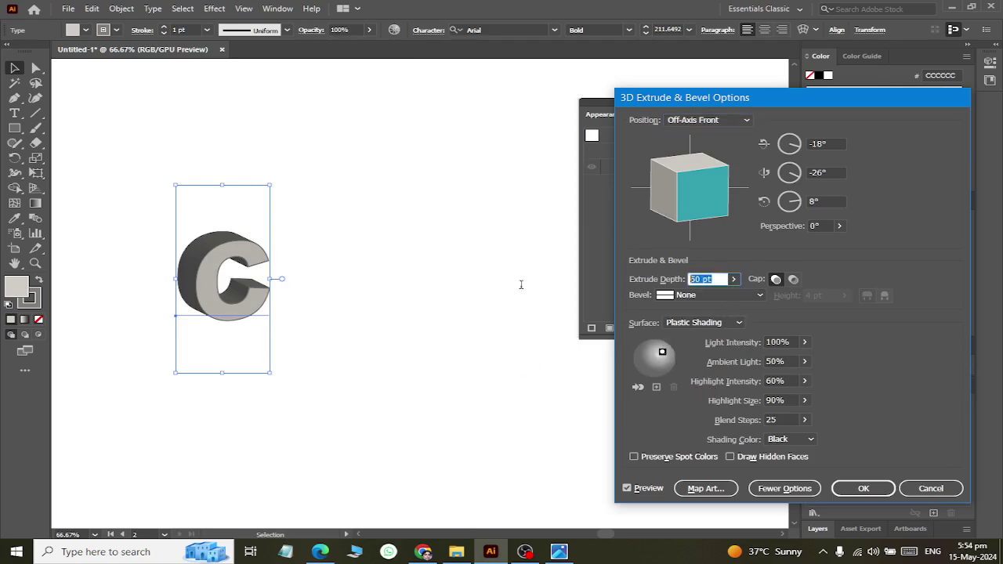
{"action": "type", "text": "700"}
{"action": "key", "text": "Return"}
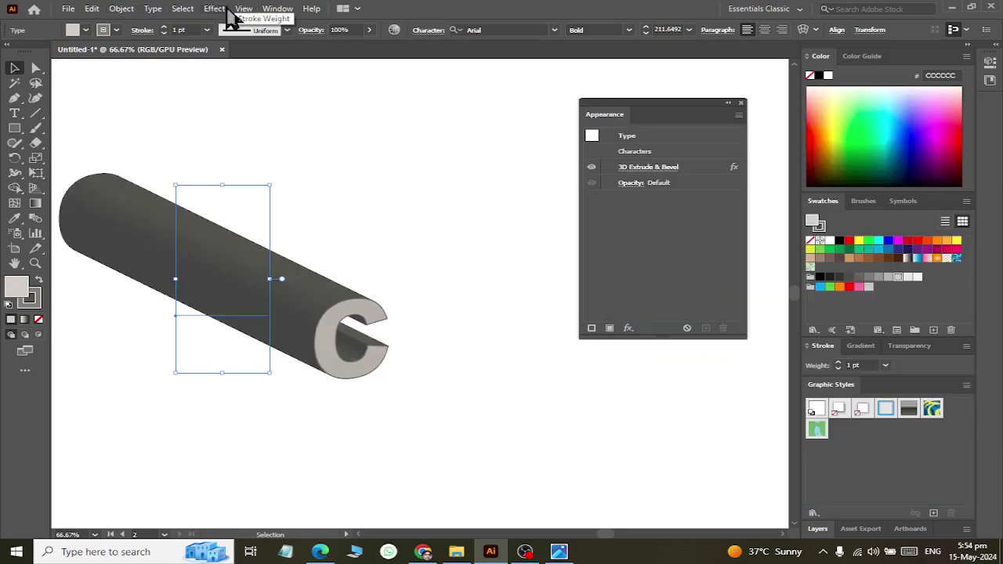
{"action": "left_click", "coordinate": [217, 10]}
{"action": "mouse_move", "coordinate": [264, 106]}
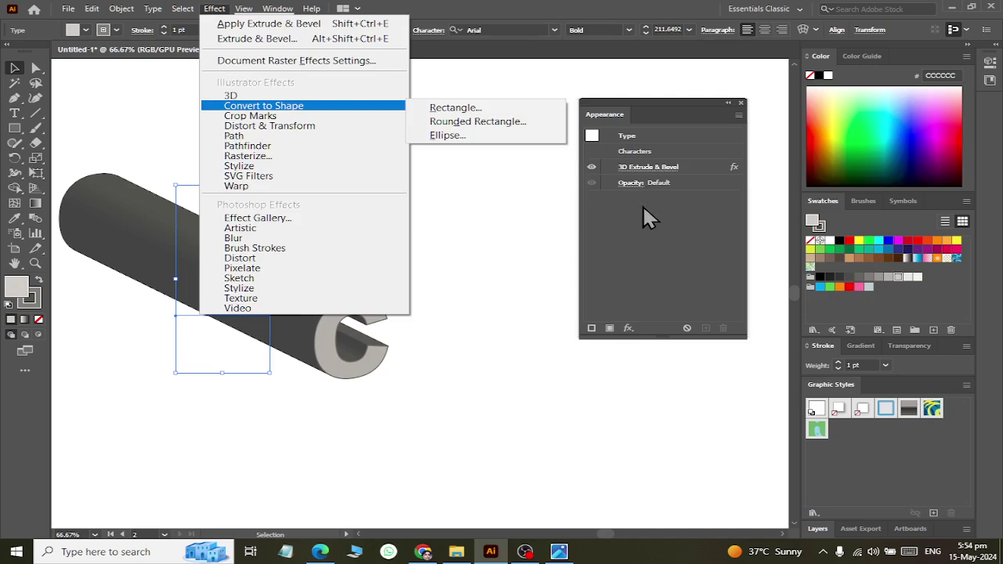
Reopen the C column's 3D settings, raise its X rotation, and set extrude depth to 600 pt
{"action": "left_click", "coordinate": [646, 181]}
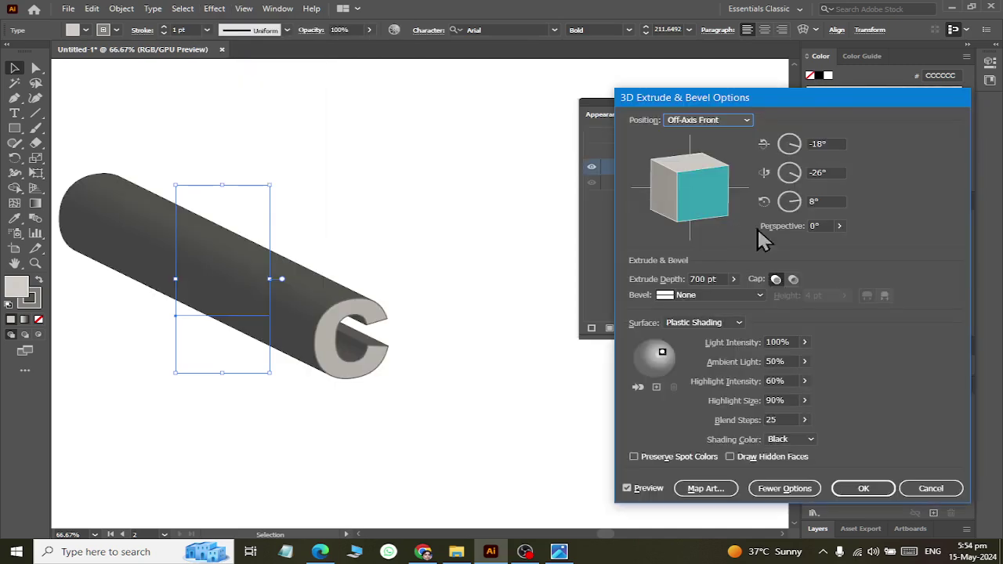
{"action": "left_click", "coordinate": [823, 147]}
{"action": "key", "text": "Up"}
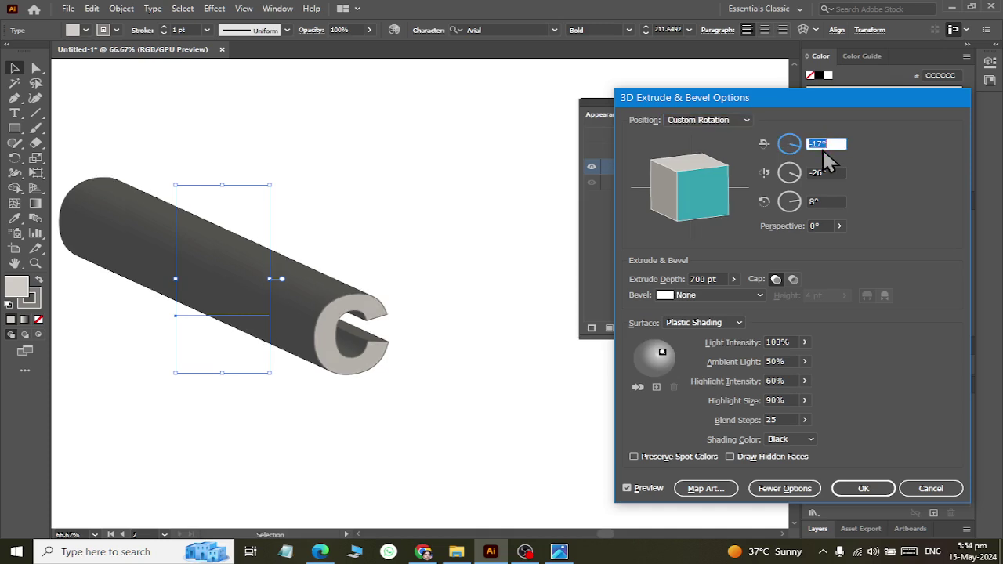
{"action": "key", "text": "Up"}
{"action": "key", "text": "Up"}
{"action": "key", "text": "Up"}
{"action": "key", "text": "Up"}
{"action": "key", "text": "Up"}
{"action": "key", "text": "Up"}
{"action": "key", "text": "Up"}
{"action": "key", "text": "Up"}
{"action": "key", "text": "Up"}
{"action": "key", "text": "Up"}
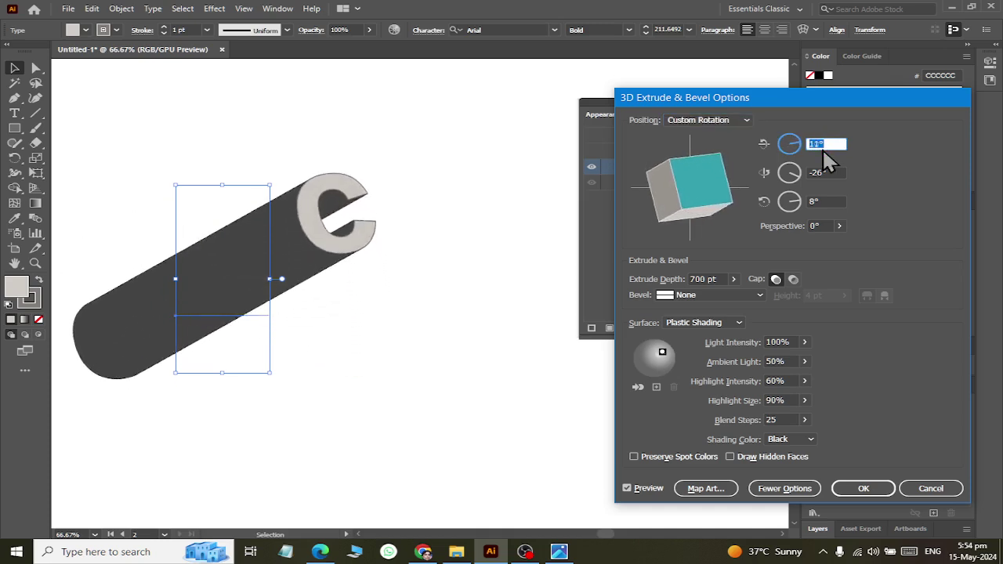
{"action": "key", "text": "Up"}
{"action": "key", "text": "Up"}
{"action": "key", "text": "Up"}
{"action": "key", "text": "Up"}
{"action": "key", "text": "Up"}
{"action": "key", "text": "Up"}
{"action": "key", "text": "Up"}
{"action": "key", "text": "Up"}
{"action": "key", "text": "Up"}
{"action": "key", "text": "Up"}
{"action": "key", "text": "Up"}
{"action": "key", "text": "Up"}
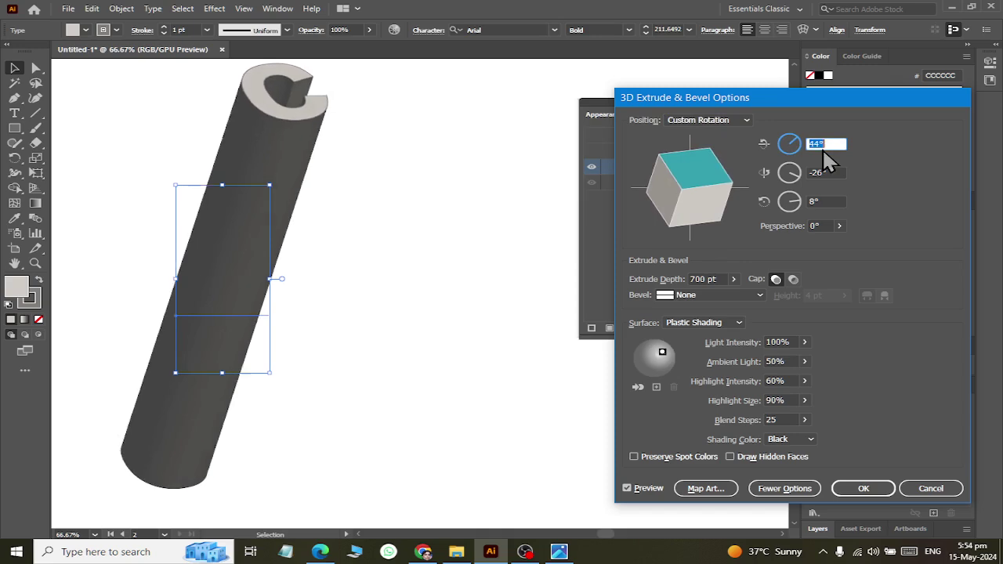
{"action": "key", "text": "Up"}
{"action": "key", "text": "Up"}
{"action": "key", "text": "Up"}
{"action": "key", "text": "Up"}
{"action": "key", "text": "Up"}
{"action": "key", "text": "Up"}
{"action": "key", "text": "Up"}
{"action": "key", "text": "Up"}
{"action": "key", "text": "Up"}
{"action": "key", "text": "Up"}
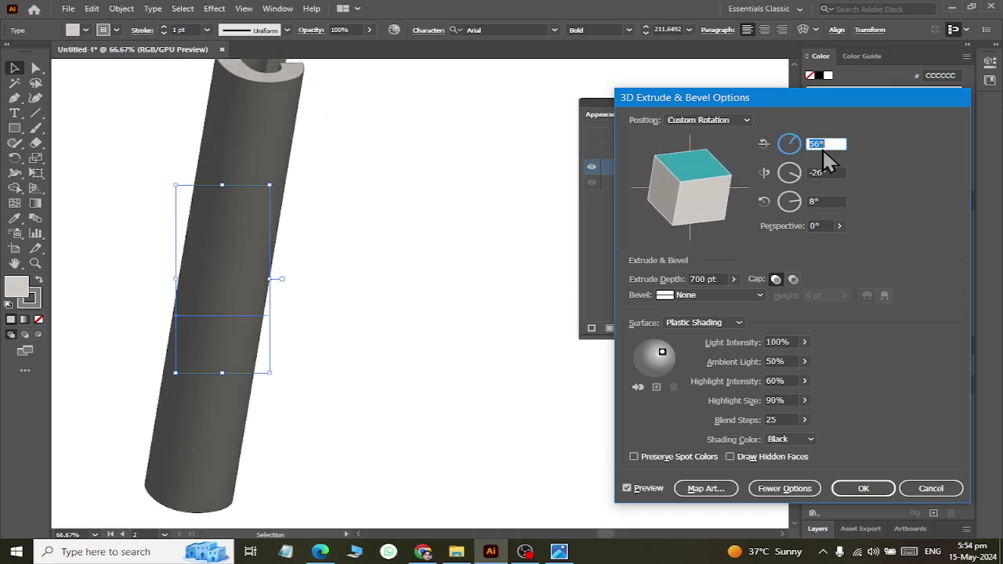
{"action": "left_click", "coordinate": [709, 279]}
{"action": "type", "text": "600"}
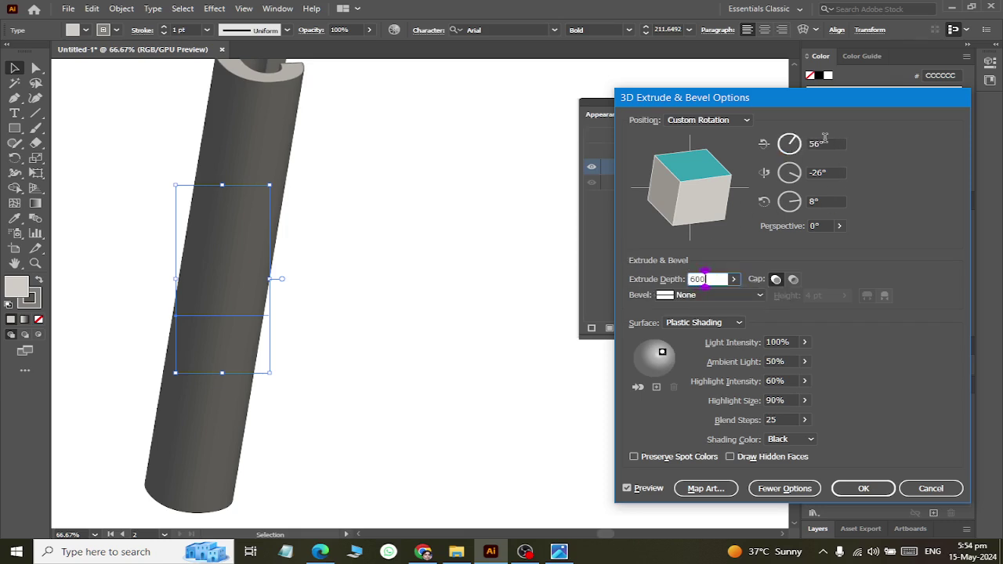
{"action": "left_click", "coordinate": [822, 142]}
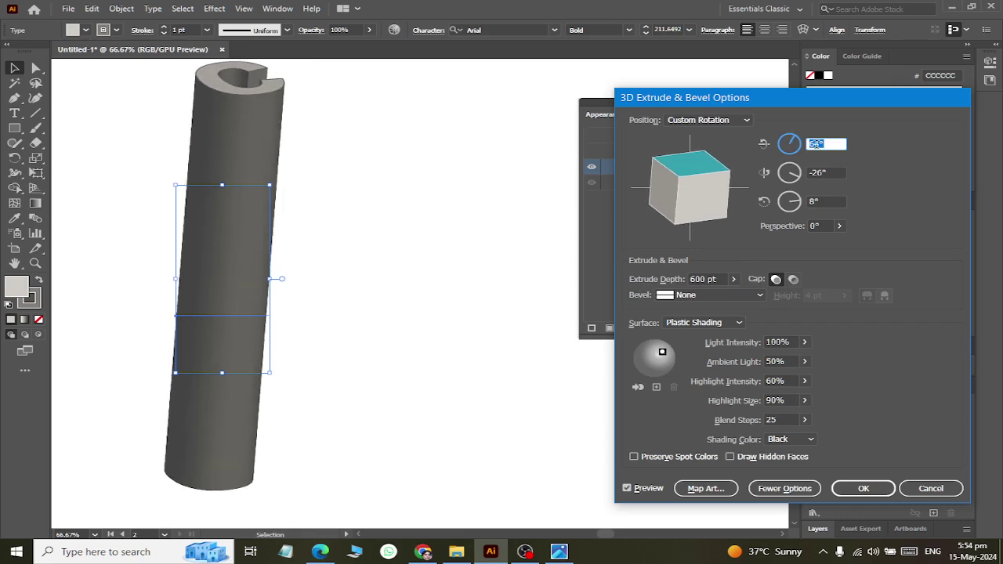
Fine-tune X rotation against the reference poster, with Y at -22° and Z at 9°
{"action": "key", "text": "Up"}
{"action": "key", "text": "Up"}
{"action": "key", "text": "Up"}
{"action": "key", "text": "Up"}
{"action": "key", "text": "Up"}
{"action": "key", "text": "Up"}
{"action": "key", "text": "Up"}
{"action": "key", "text": "Up"}
{"action": "key", "text": "Up"}
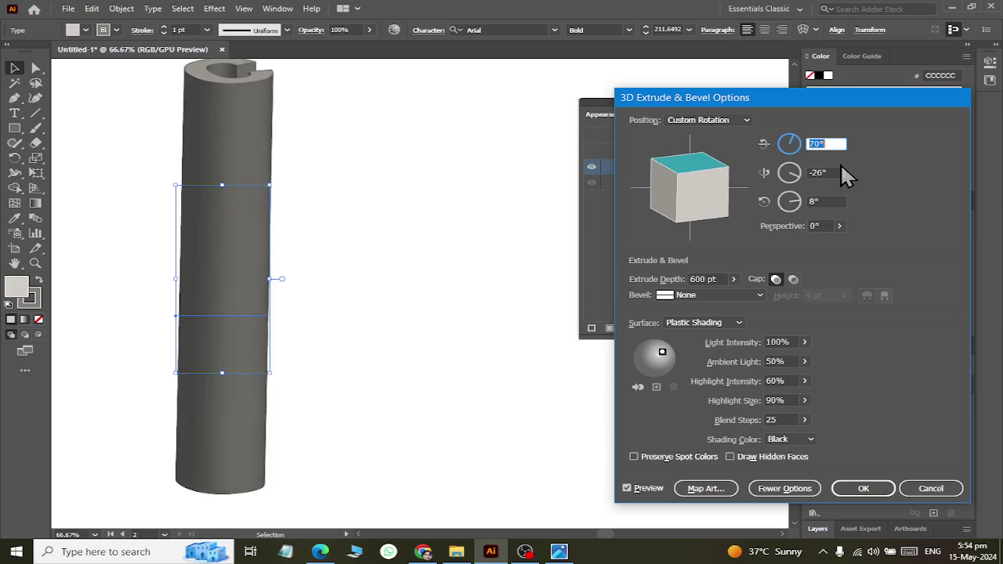
{"action": "key", "text": "Up"}
{"action": "key", "text": "Up"}
{"action": "key", "text": "Up"}
{"action": "key", "text": "Up"}
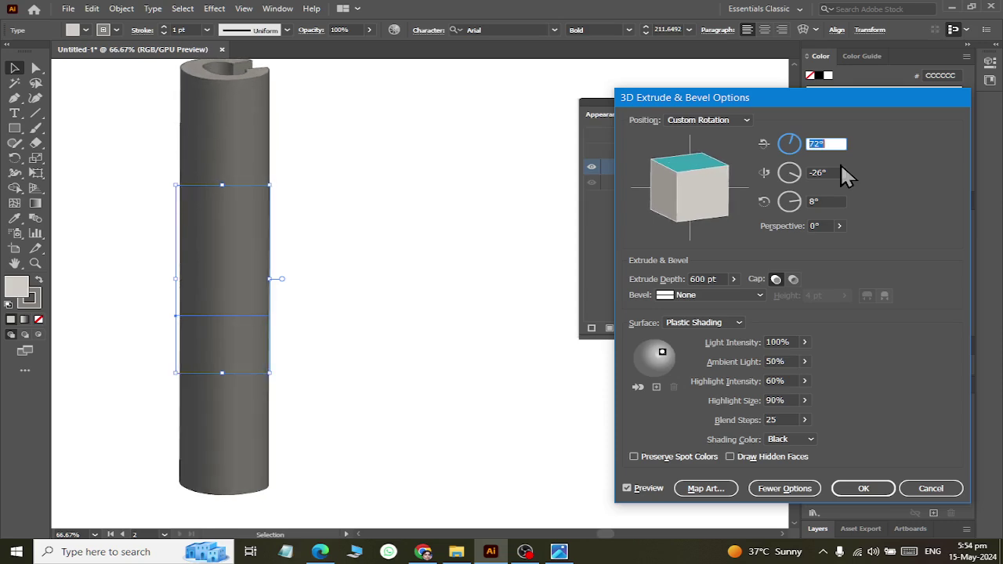
{"action": "key", "text": "alt+Tab"}
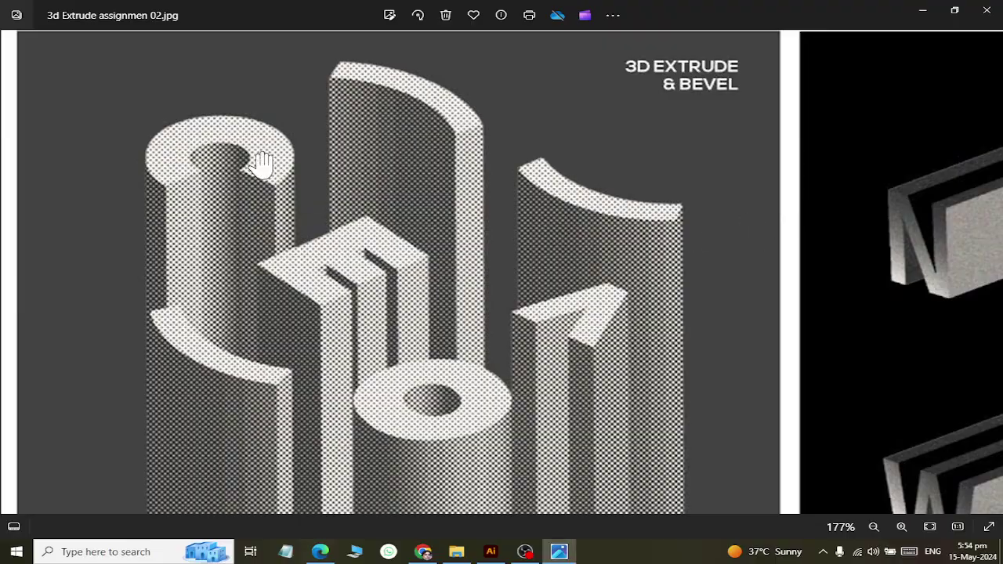
{"action": "key", "text": "alt+Tab"}
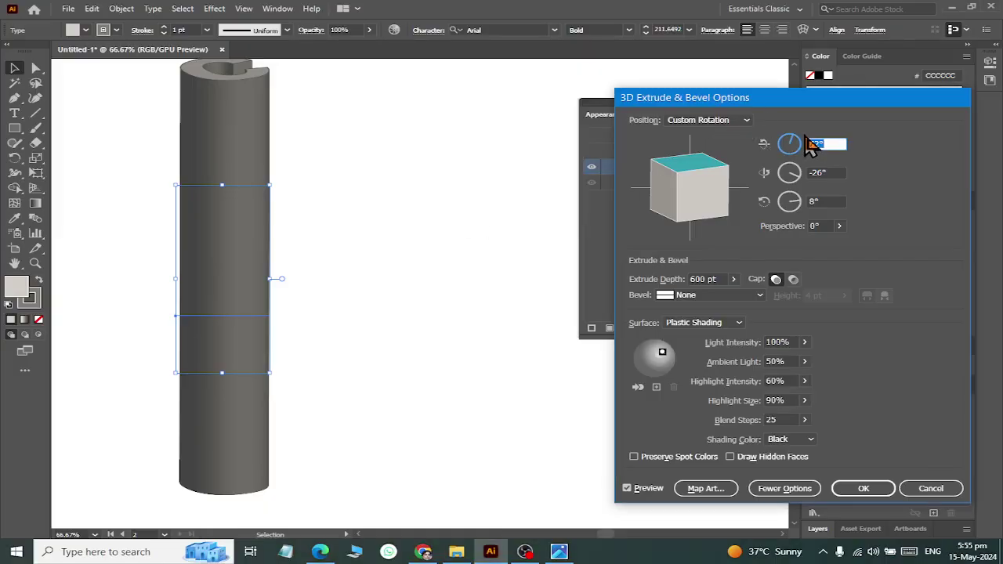
{"action": "key", "text": "Down"}
{"action": "key", "text": "Down"}
{"action": "key", "text": "Down"}
{"action": "key", "text": "Down"}
{"action": "key", "text": "Down"}
{"action": "key", "text": "Down"}
{"action": "key", "text": "Down"}
{"action": "key", "text": "Down"}
{"action": "key", "text": "Down"}
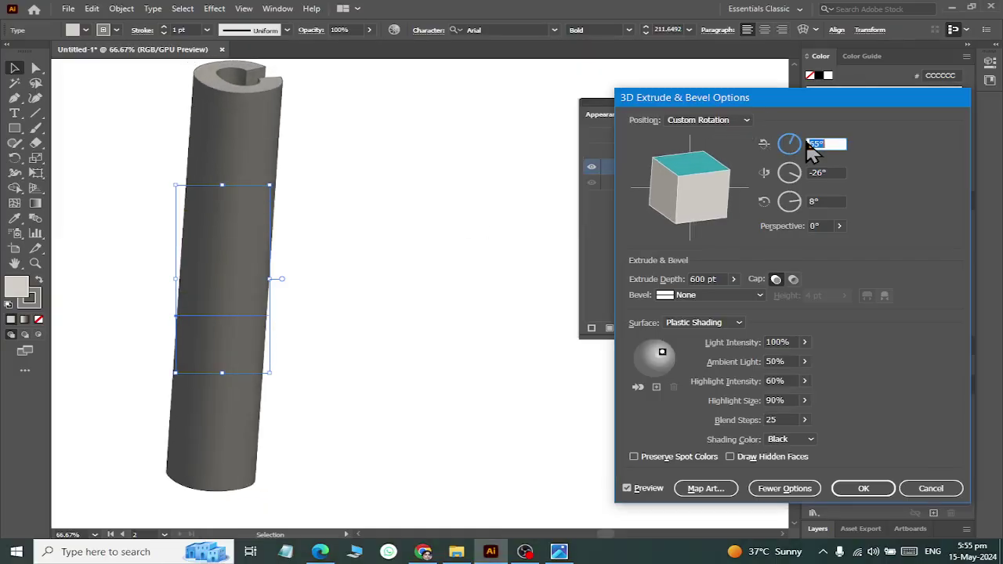
{"action": "key", "text": "Down"}
{"action": "key", "text": "Down"}
{"action": "key", "text": "Down"}
{"action": "left_click", "coordinate": [829, 173]}
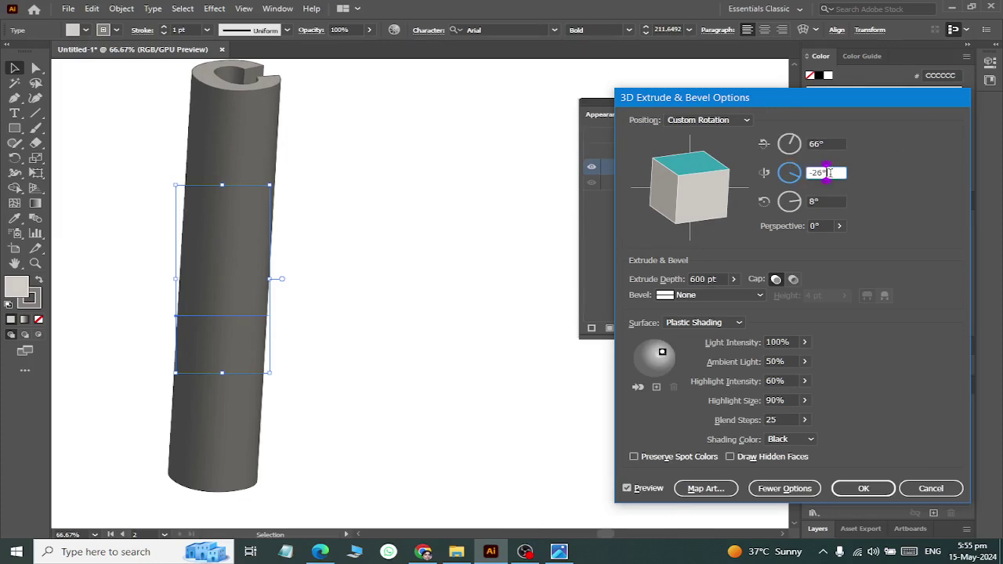
{"action": "key", "text": "Up"}
{"action": "key", "text": "Up"}
{"action": "key", "text": "Up"}
{"action": "key", "text": "Up"}
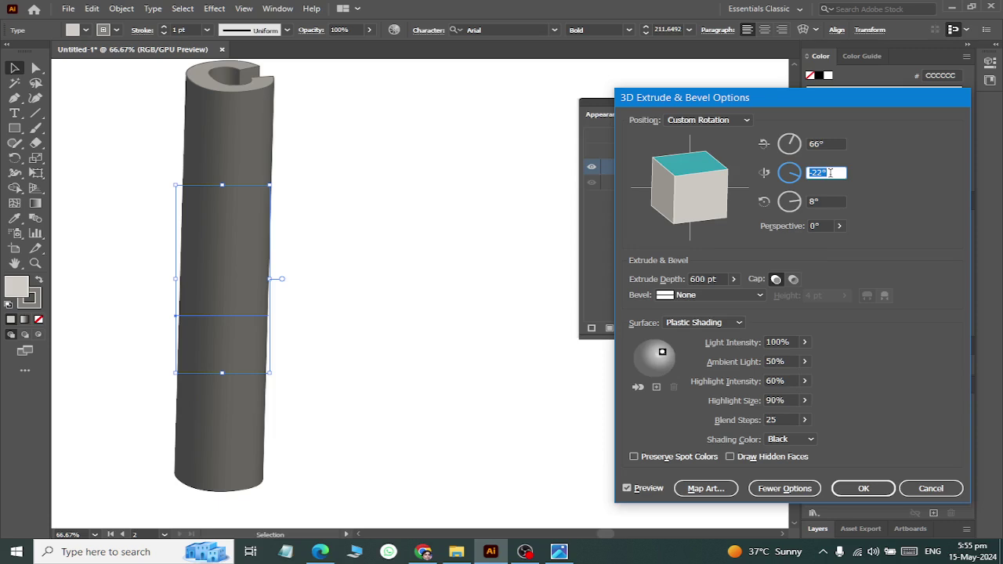
{"action": "left_click", "coordinate": [829, 202]}
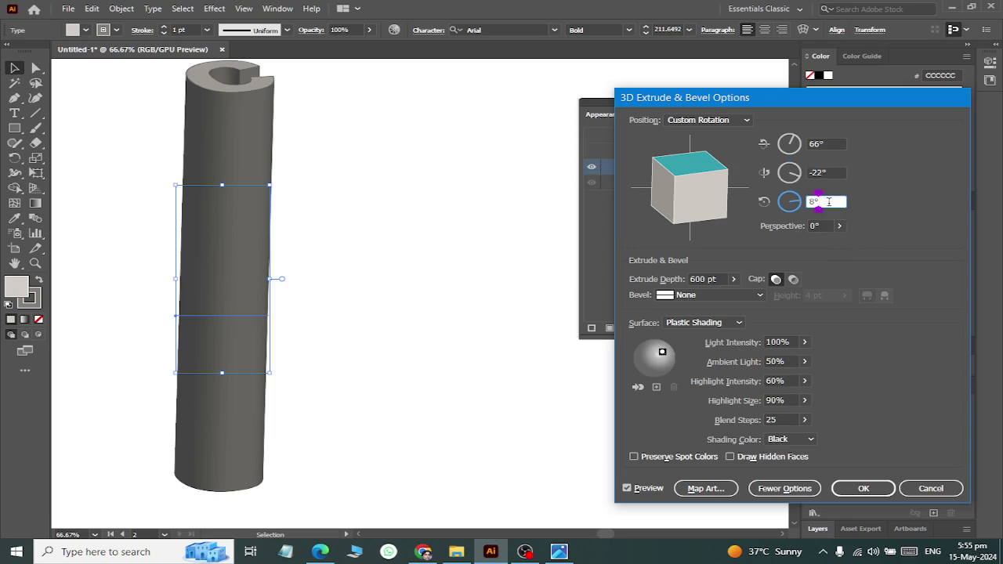
{"action": "key", "text": "Up"}
Settle the rotation at 66°, 15°, -5°, light it from the upper left, and apply
{"action": "left_click", "coordinate": [836, 172]}
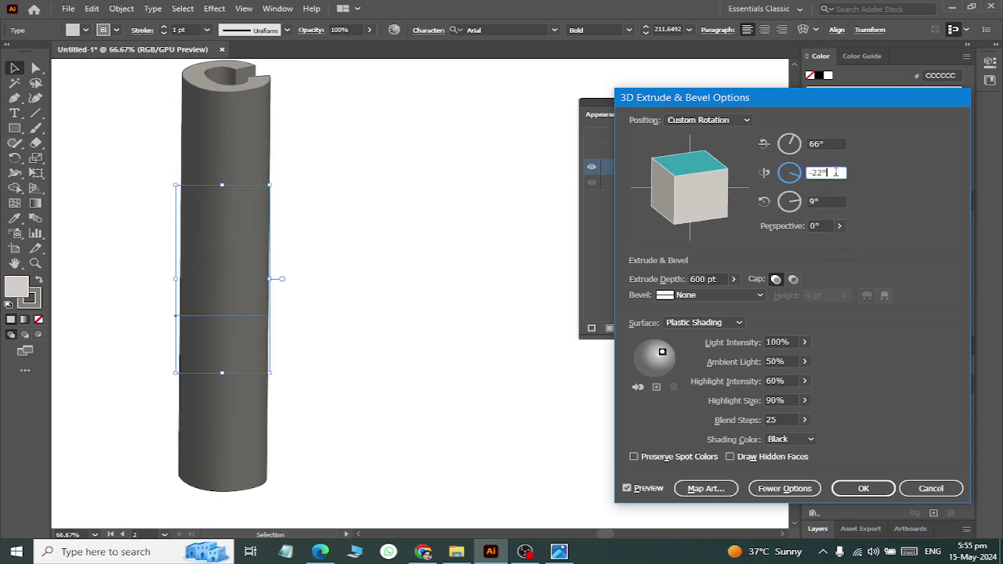
{"action": "key", "text": "Up"}
{"action": "key", "text": "Up"}
{"action": "key", "text": "Up"}
{"action": "key", "text": "Up"}
{"action": "key", "text": "Up"}
{"action": "key", "text": "Up"}
{"action": "key", "text": "Up"}
{"action": "key", "text": "Up"}
{"action": "key", "text": "Up"}
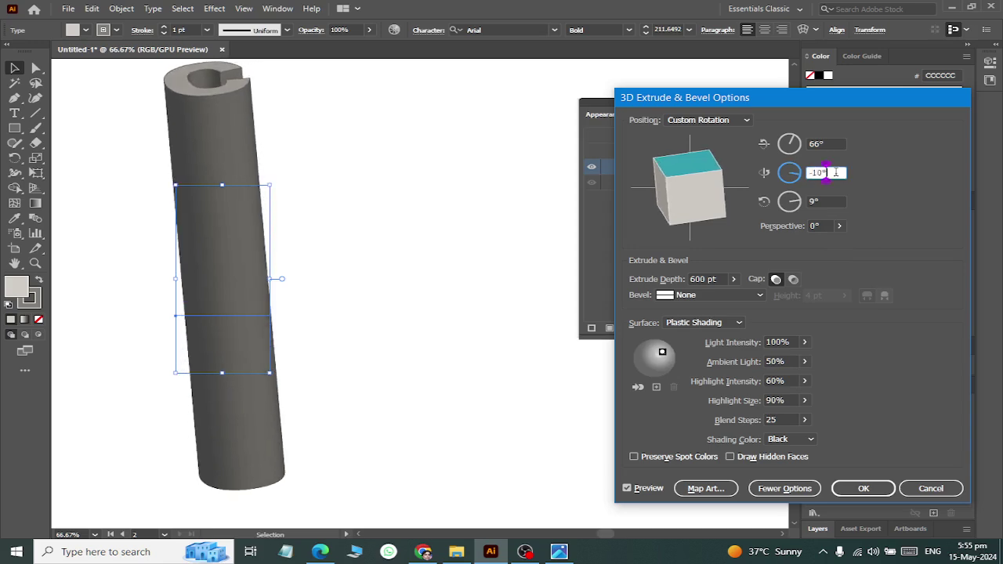
{"action": "key", "text": "Up"}
{"action": "key", "text": "Up"}
{"action": "key", "text": "Up"}
{"action": "key", "text": "Up"}
{"action": "key", "text": "Up"}
{"action": "key", "text": "Up"}
{"action": "key", "text": "Up"}
{"action": "key", "text": "Up"}
{"action": "key", "text": "Up"}
{"action": "key", "text": "Up"}
{"action": "key", "text": "Up"}
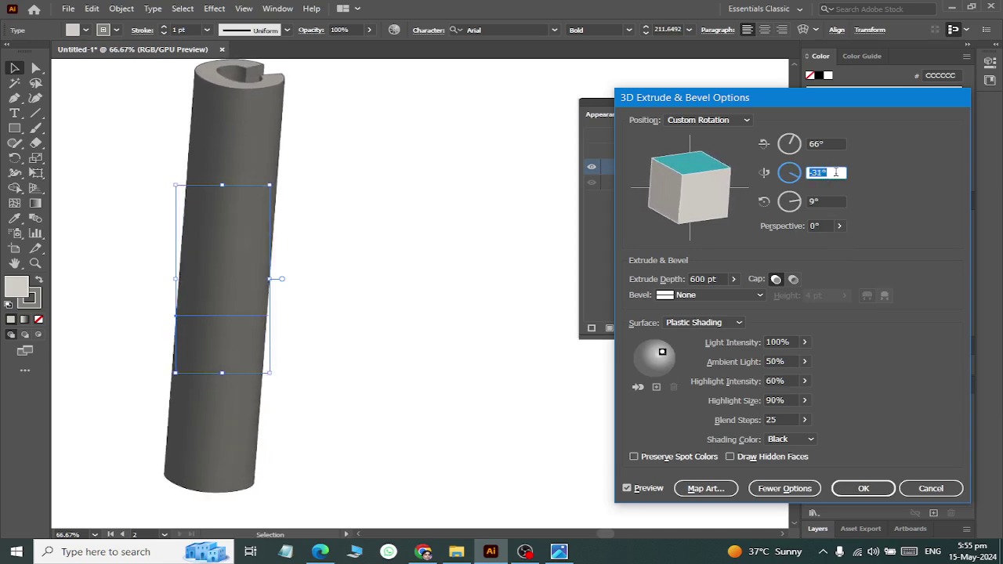
{"action": "key", "text": "Up"}
{"action": "key", "text": "Up"}
{"action": "key", "text": "Up"}
{"action": "key", "text": "Down"}
{"action": "key", "text": "Down"}
{"action": "key", "text": "Down"}
{"action": "key", "text": "Down"}
{"action": "key", "text": "Down"}
{"action": "key", "text": "Down"}
{"action": "key", "text": "Down"}
{"action": "key", "text": "Down"}
{"action": "key", "text": "Down"}
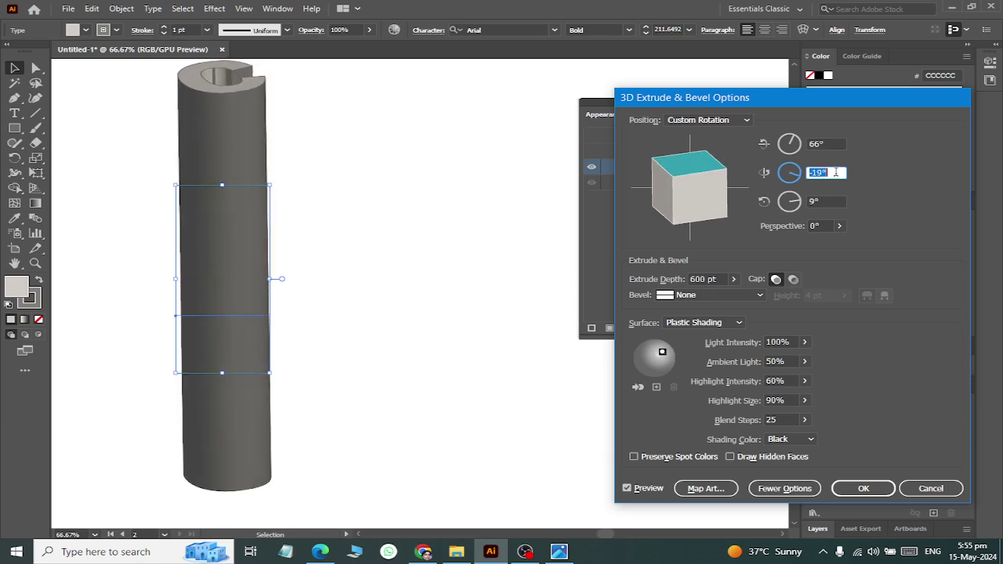
{"action": "key", "text": "Down"}
{"action": "key", "text": "Down"}
{"action": "key", "text": "Down"}
{"action": "key", "text": "Down"}
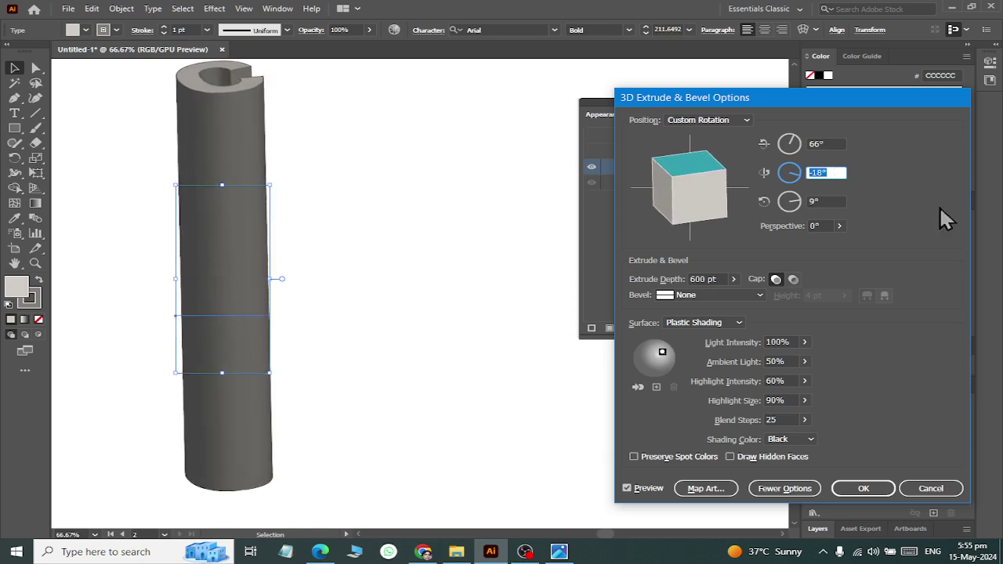
{"action": "left_click_drag", "start_coordinate": [738, 206], "coordinate": [707, 202]}
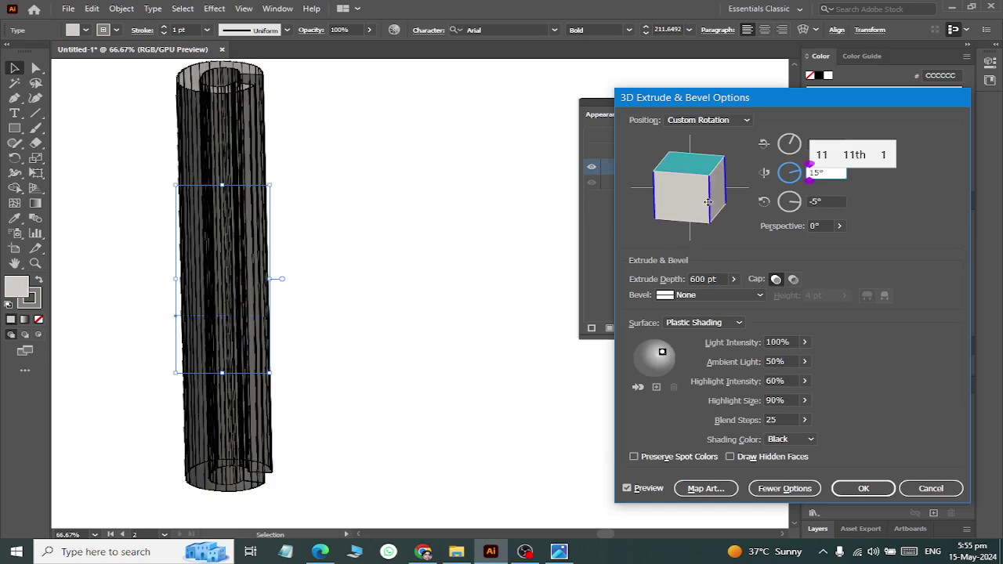
{"action": "left_click", "coordinate": [650, 487]}
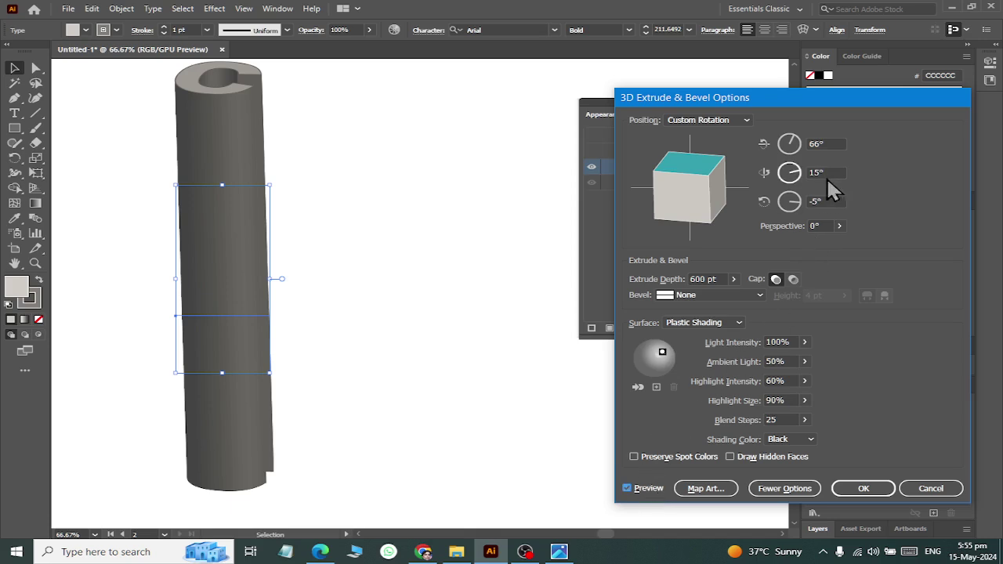
{"action": "left_click", "coordinate": [820, 144]}
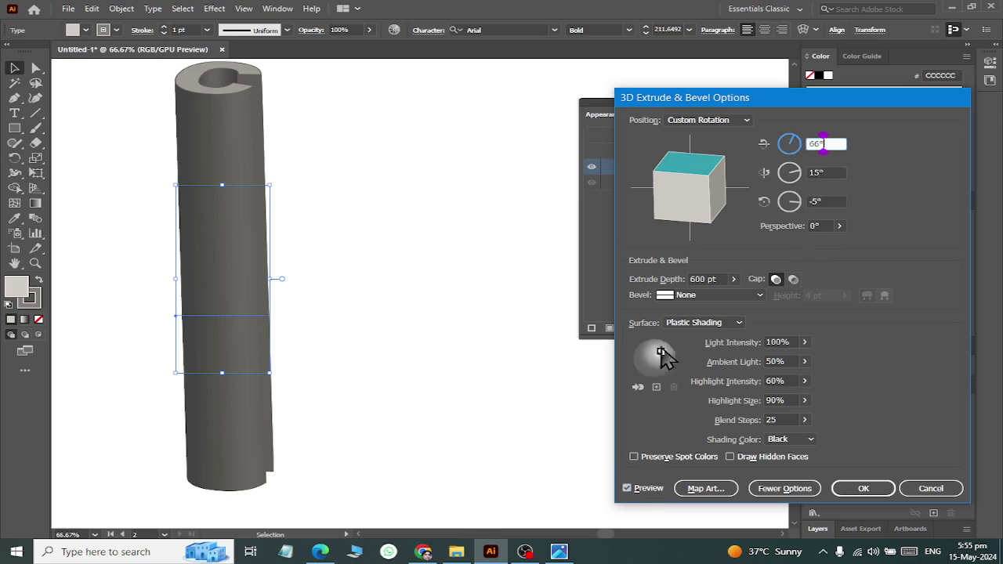
{"action": "left_click_drag", "start_coordinate": [660, 351], "coordinate": [655, 344]}
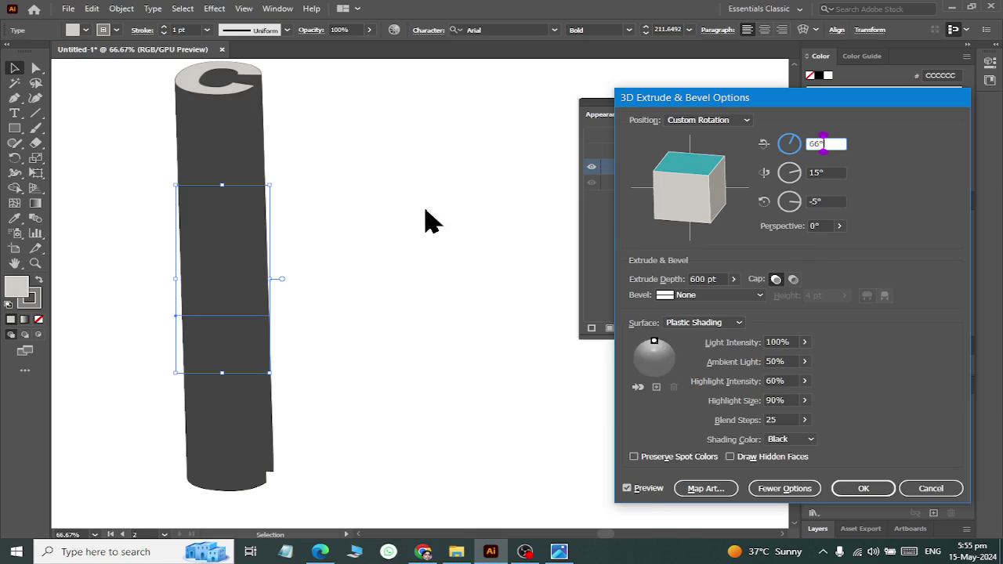
{"action": "left_click", "coordinate": [863, 489]}
Fit the artwork in view and set the C column's extrude depth to 500 pt
{"action": "key", "text": "ctrl+0"}
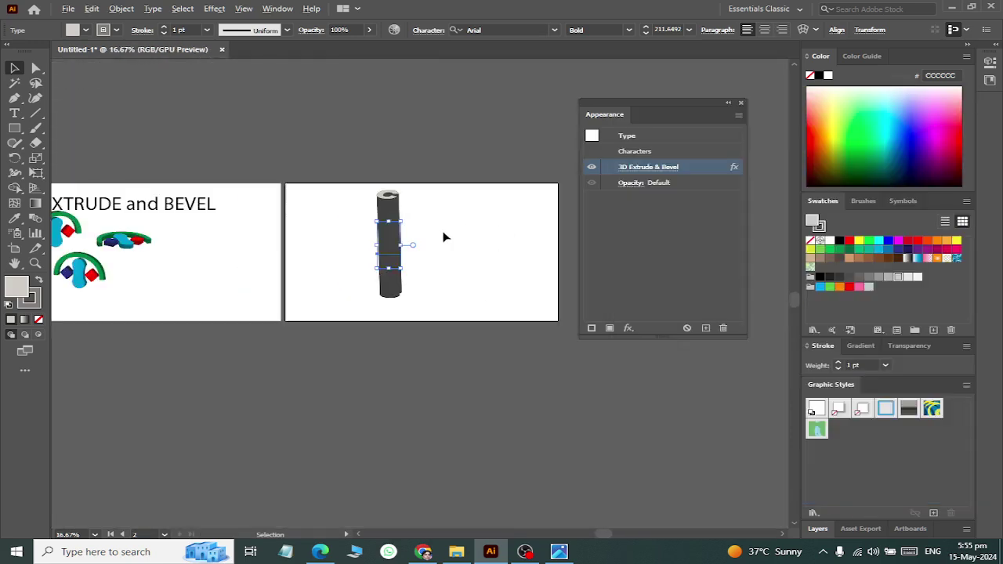
{"action": "scroll", "coordinate": [405, 182], "scroll_direction": "up", "scroll_amount": 2}
{"action": "scroll", "coordinate": [406, 220], "scroll_direction": "down", "scroll_amount": 3}
{"action": "scroll", "coordinate": [402, 233], "scroll_direction": "down", "scroll_amount": 5}
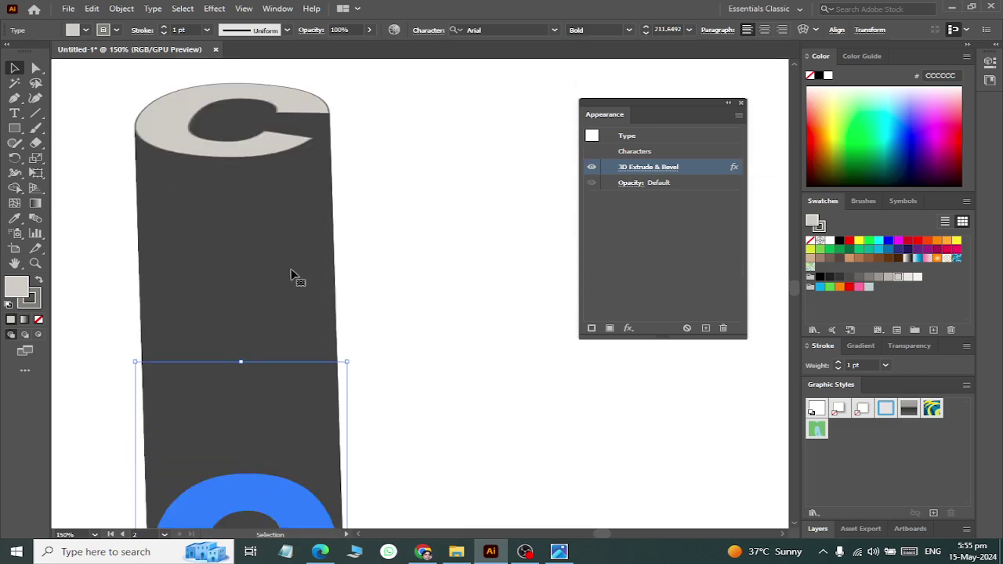
{"action": "left_click_drag", "start_coordinate": [287, 282], "coordinate": [288, 328]}
{"action": "scroll", "coordinate": [302, 274], "scroll_direction": "down", "scroll_amount": 3}
{"action": "scroll", "coordinate": [303, 274], "scroll_direction": "up", "scroll_amount": 1}
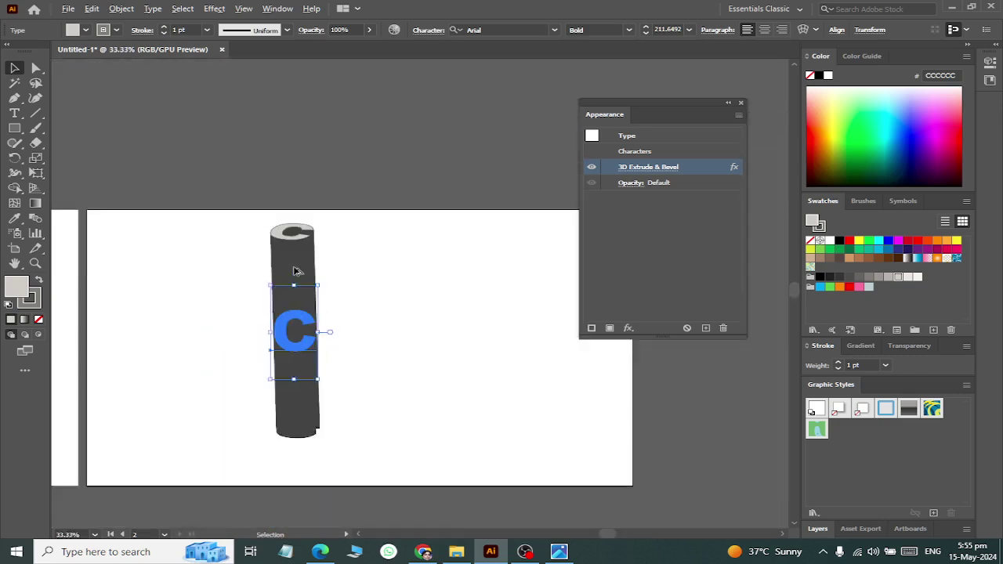
{"action": "scroll", "coordinate": [305, 297], "scroll_direction": "up", "scroll_amount": 1}
{"action": "left_click", "coordinate": [630, 168]}
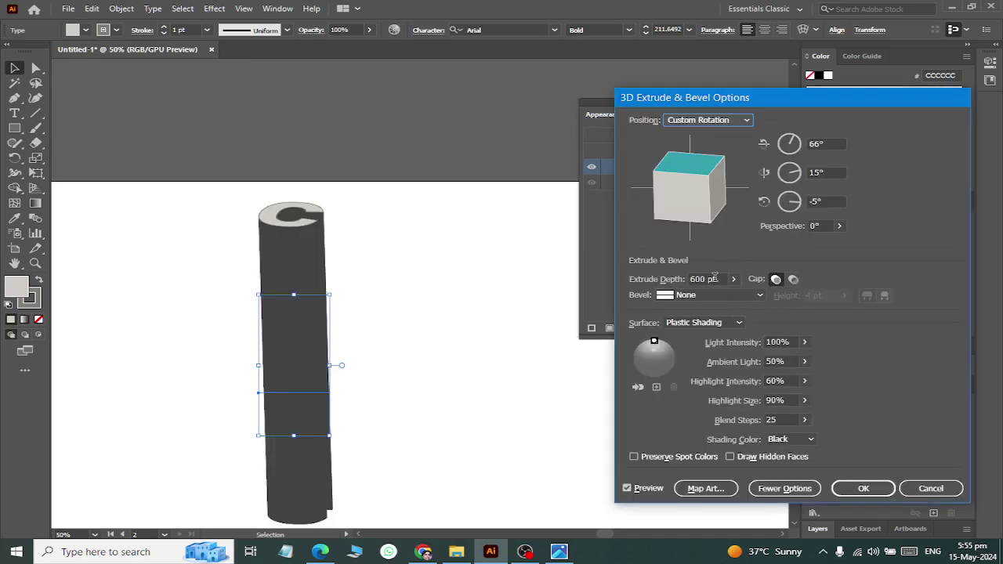
{"action": "double_click", "coordinate": [714, 279]}
{"action": "type", "text": "500"}
{"action": "key", "text": "Return"}
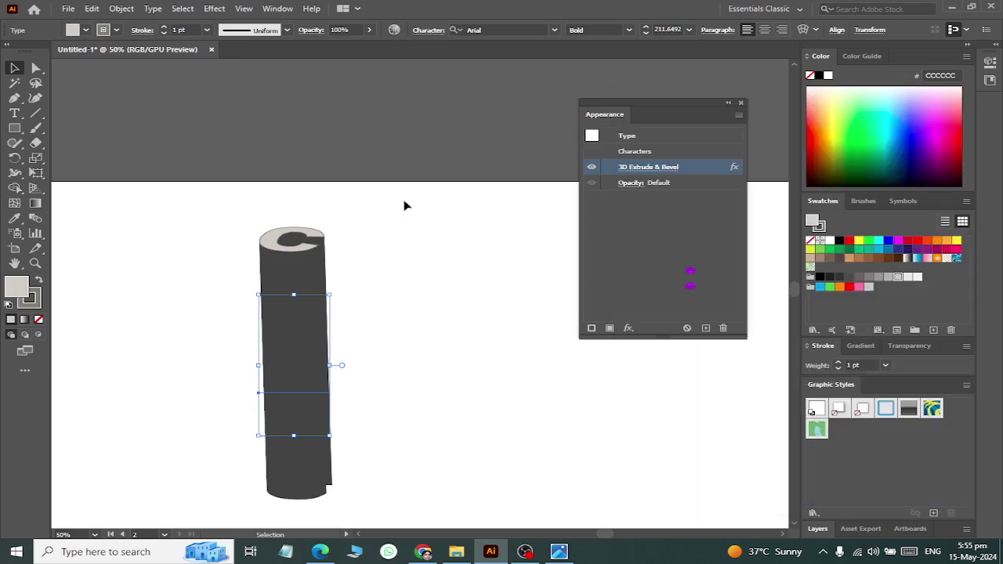
Check the shorter column against the reference poster and reopen its 3D extrude settings
{"action": "left_click", "coordinate": [332, 347]}
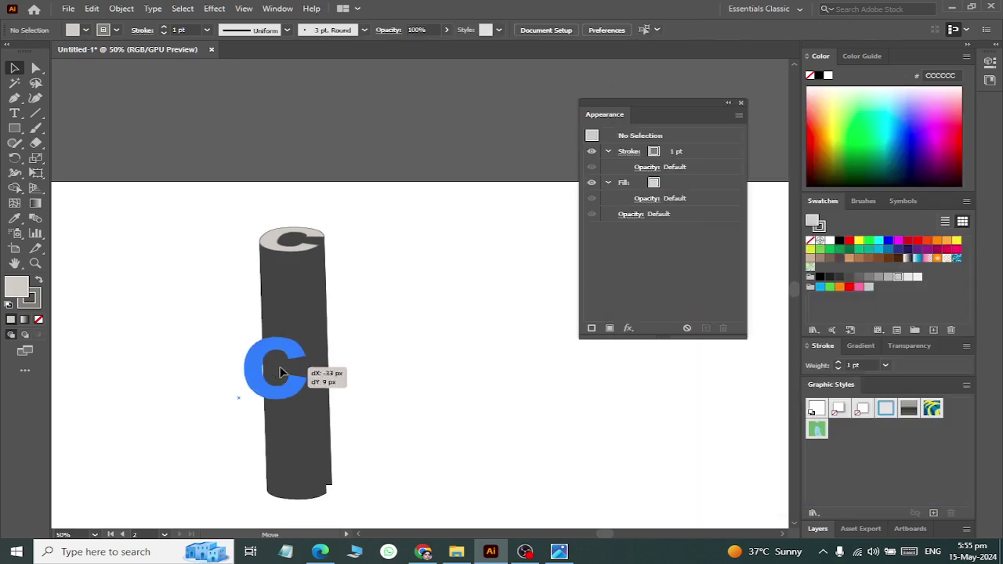
{"action": "left_click", "coordinate": [279, 366]}
{"action": "key", "text": "alt+Tab"}
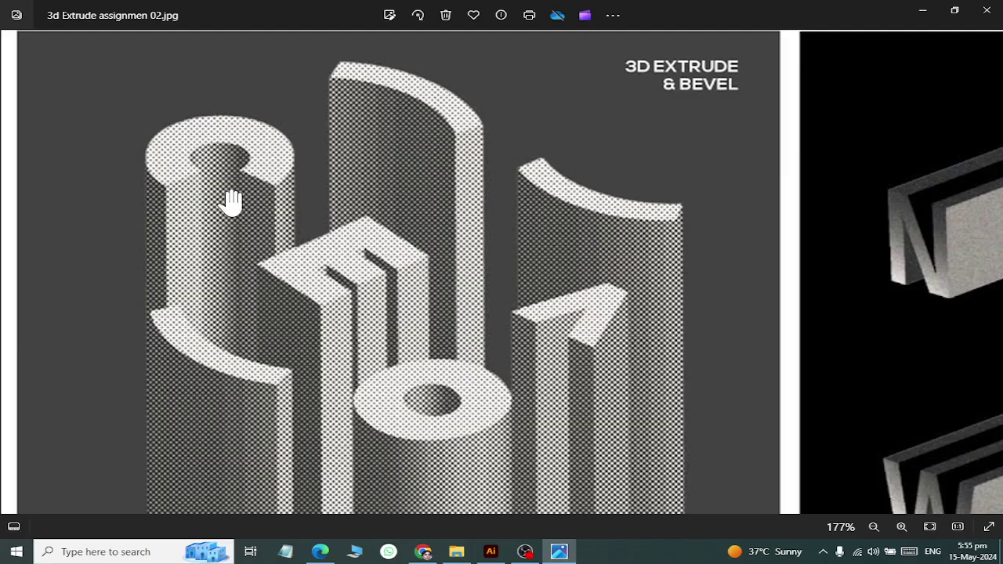
{"action": "key", "text": "alt+Tab"}
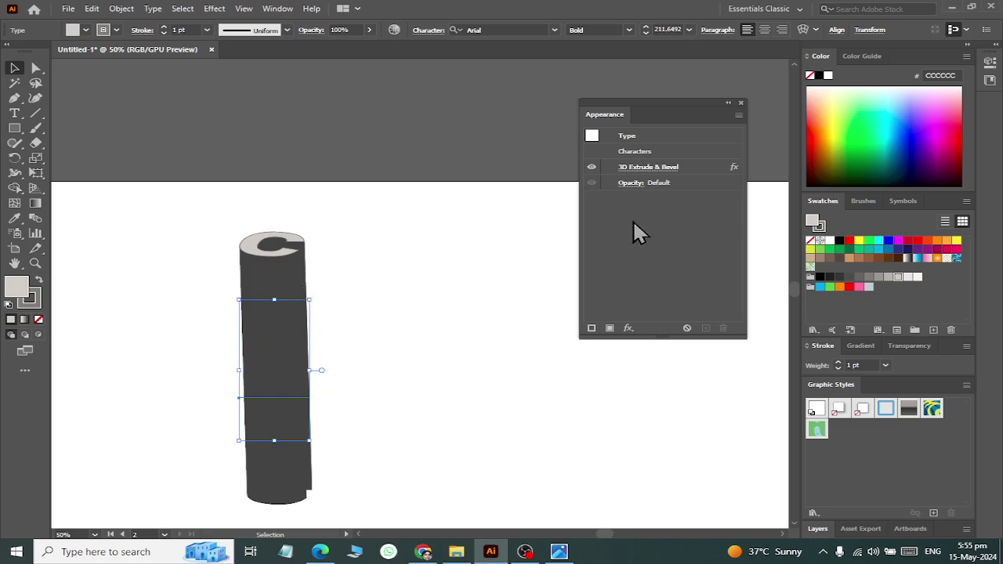
{"action": "left_click", "coordinate": [656, 167]}
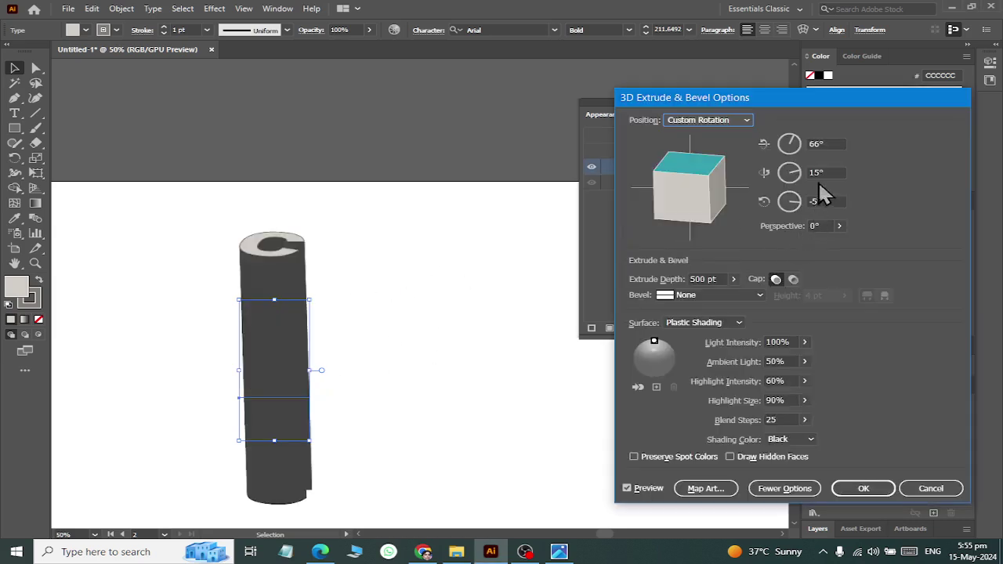
Raise the Y rotation toward 90° and tilt the X rotation to about 84°
{"action": "left_click", "coordinate": [825, 174]}
{"action": "key", "text": "Up"}
{"action": "key", "text": "Up"}
{"action": "key", "text": "Up"}
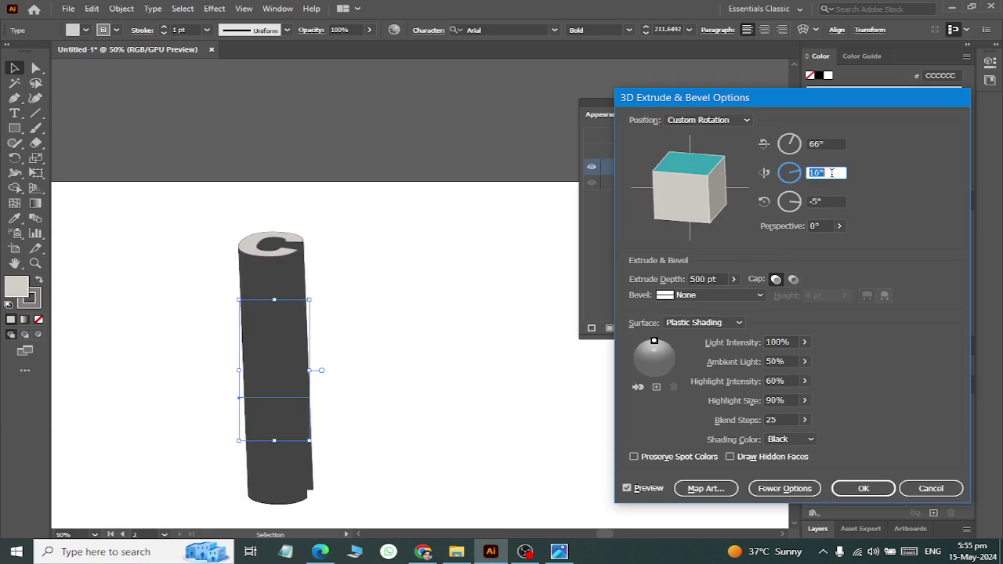
{"action": "key", "text": "Up"}
{"action": "key", "text": "Up"}
{"action": "key", "text": "Up"}
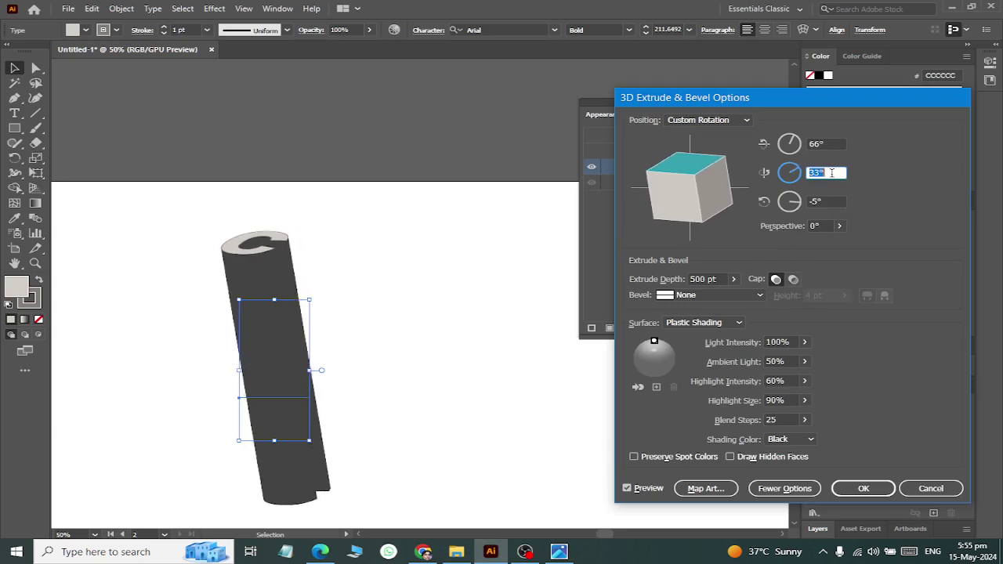
{"action": "key", "text": "Up"}
{"action": "key", "text": "Up"}
{"action": "key", "text": "Up"}
{"action": "key", "text": "Up"}
{"action": "key", "text": "Up"}
{"action": "key", "text": "Up"}
{"action": "key", "text": "Up"}
{"action": "key", "text": "Up"}
{"action": "key", "text": "Up"}
{"action": "key", "text": "Up"}
{"action": "key", "text": "Up"}
{"action": "key", "text": "Up"}
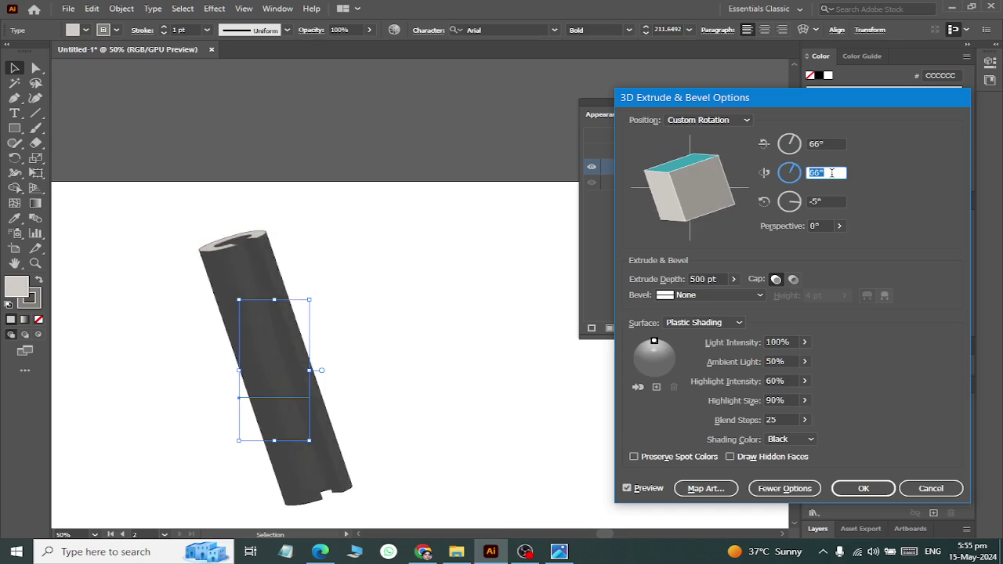
{"action": "key", "text": "Up"}
{"action": "key", "text": "Up"}
{"action": "key", "text": "Up"}
{"action": "key", "text": "Up"}
{"action": "key", "text": "Up"}
{"action": "key", "text": "Up"}
{"action": "key", "text": "Up"}
{"action": "key", "text": "Up"}
{"action": "key", "text": "Up"}
{"action": "key", "text": "Up"}
{"action": "key", "text": "Up"}
{"action": "key", "text": "Up"}
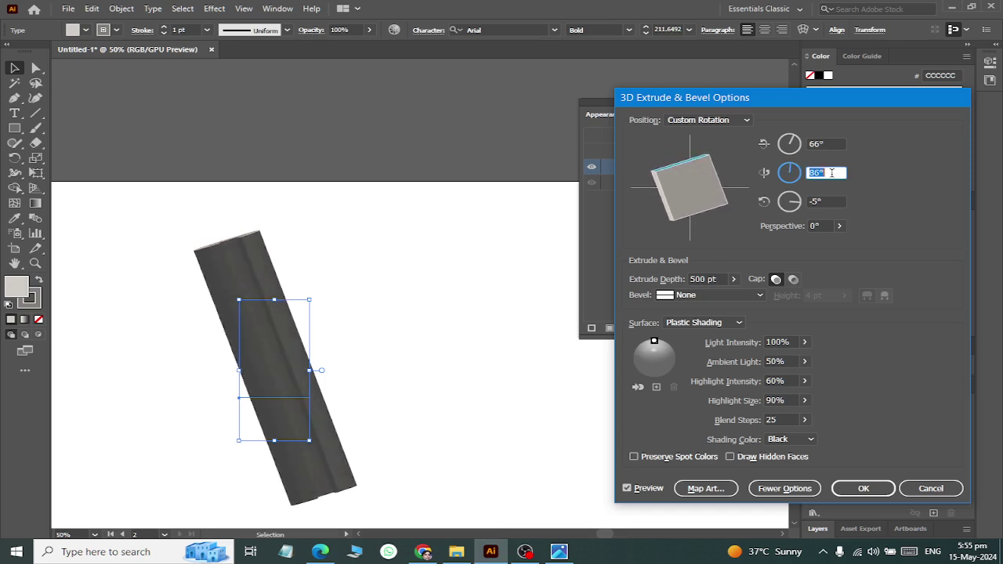
{"action": "key", "text": "Up"}
{"action": "key", "text": "Up"}
{"action": "key", "text": "Up"}
{"action": "left_click", "coordinate": [824, 143]}
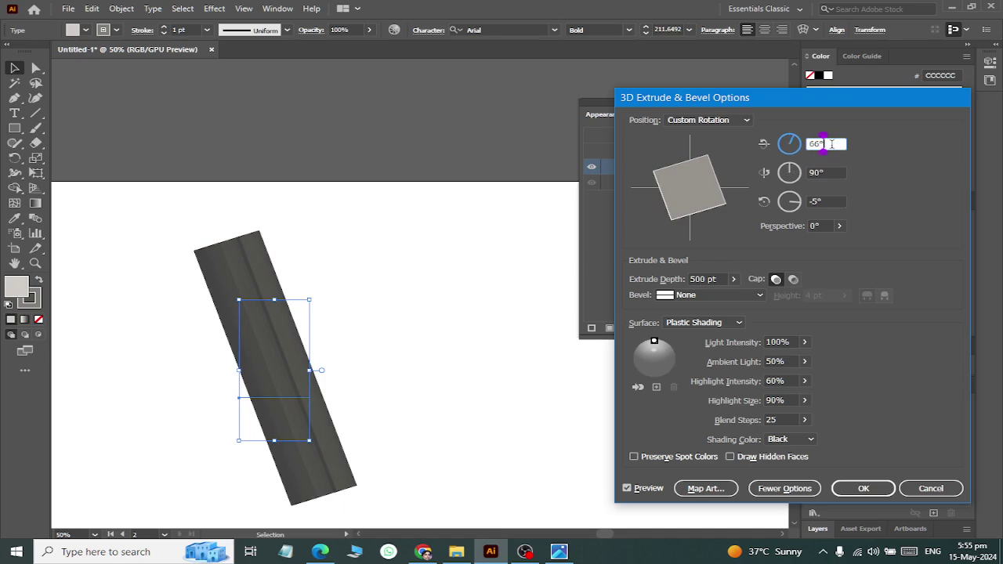
{"action": "key", "text": "Up"}
{"action": "key", "text": "Up"}
{"action": "key", "text": "Up"}
{"action": "key", "text": "Up"}
{"action": "key", "text": "Up"}
{"action": "key", "text": "Up"}
{"action": "key", "text": "Up"}
{"action": "key", "text": "Up"}
{"action": "key", "text": "Up"}
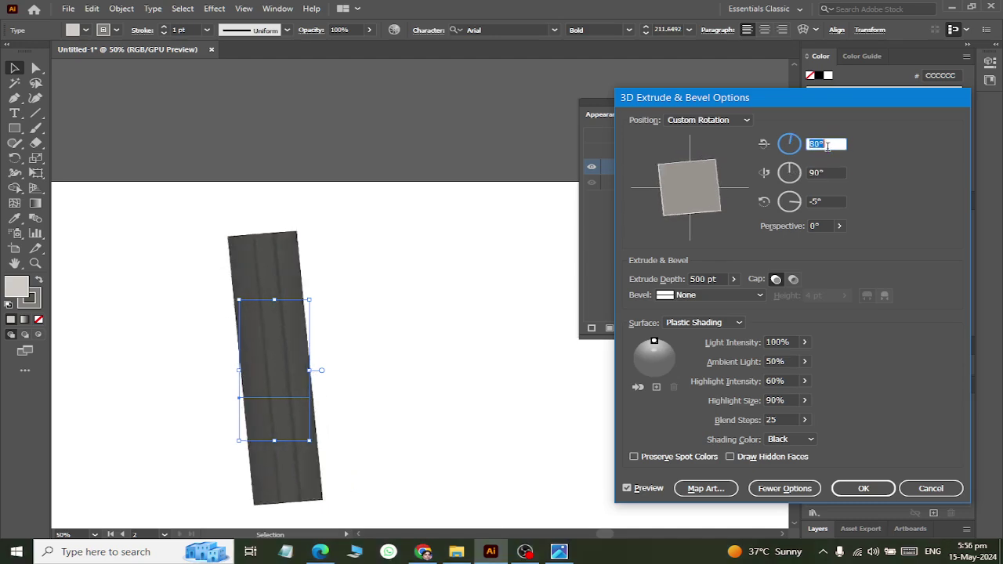
{"action": "key", "text": "Up"}
{"action": "key", "text": "Up"}
{"action": "key", "text": "Up"}
{"action": "key", "text": "Down"}
{"action": "key", "text": "Down"}
{"action": "key", "text": "Down"}
{"action": "key", "text": "Down"}
{"action": "key", "text": "Down"}
Adjust the third (Z) rotation angle to about -7°
{"action": "key", "text": "Up"}
{"action": "key", "text": "Up"}
{"action": "key", "text": "Up"}
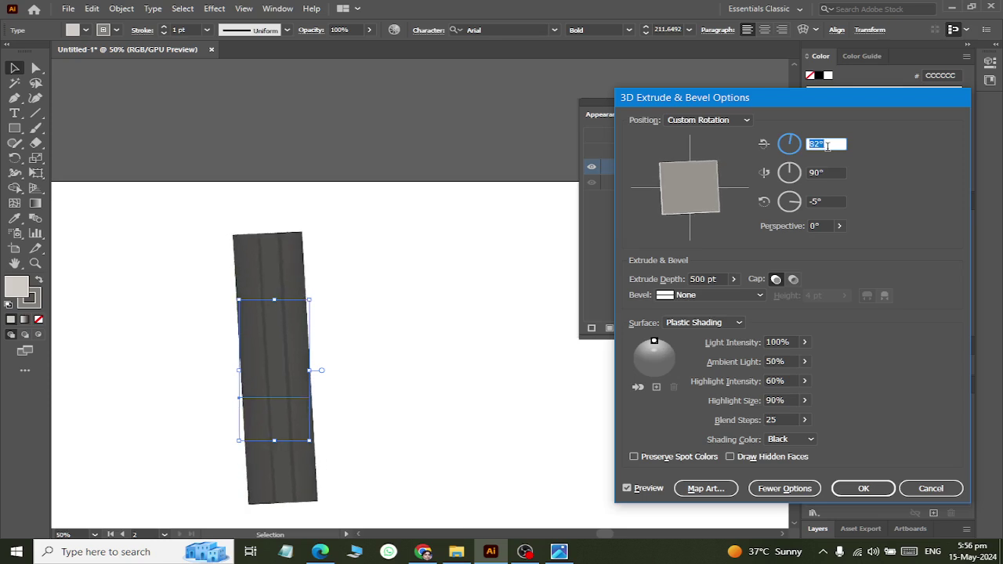
{"action": "left_click", "coordinate": [834, 203]}
{"action": "key", "text": "Up"}
{"action": "key", "text": "Up"}
{"action": "key", "text": "Up"}
{"action": "key", "text": "Up"}
{"action": "key", "text": "Up"}
{"action": "key", "text": "Up"}
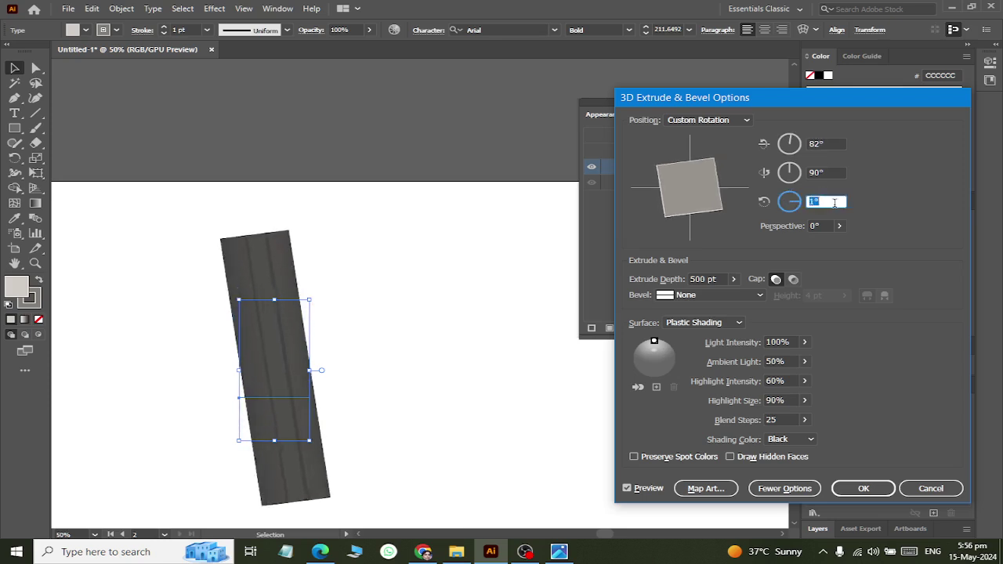
{"action": "key", "text": "Up"}
{"action": "key", "text": "Up"}
{"action": "key", "text": "Up"}
{"action": "key", "text": "Down"}
{"action": "key", "text": "Down"}
{"action": "key", "text": "Down"}
{"action": "key", "text": "Down"}
{"action": "key", "text": "Down"}
{"action": "key", "text": "Down"}
{"action": "key", "text": "Down"}
{"action": "key", "text": "Down"}
{"action": "key", "text": "Down"}
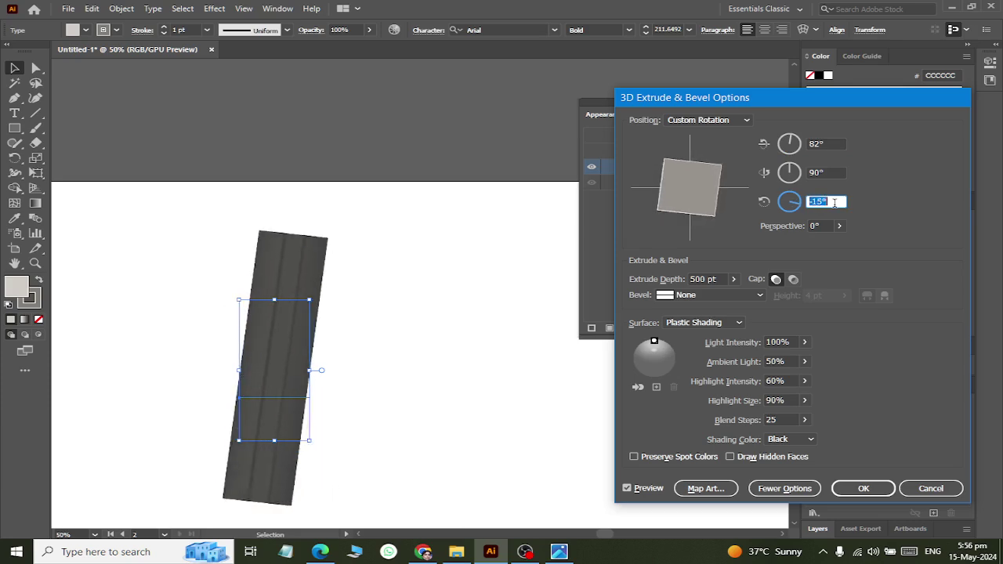
{"action": "key", "text": "Down"}
{"action": "key", "text": "Down"}
{"action": "key", "text": "Down"}
{"action": "key", "text": "Up"}
{"action": "key", "text": "Up"}
{"action": "key", "text": "Up"}
Test the first rotation angle between 57° and 91°, settling near 82°, then free-rotate the column
{"action": "left_click", "coordinate": [822, 142]}
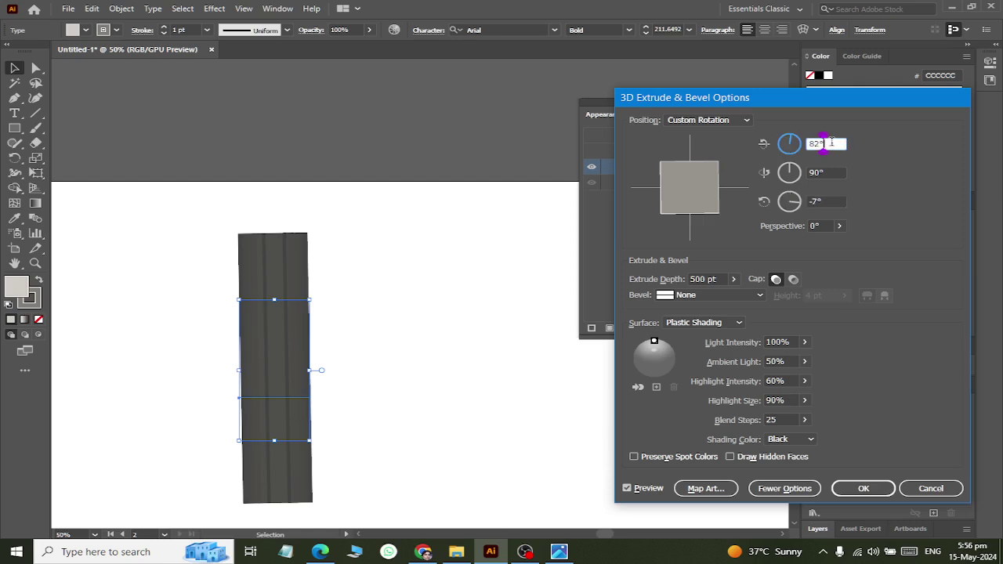
{"action": "key", "text": "Down"}
{"action": "key", "text": "Down"}
{"action": "key", "text": "Down"}
{"action": "key", "text": "Down"}
{"action": "key", "text": "Down"}
{"action": "key", "text": "Down"}
{"action": "key", "text": "Down"}
{"action": "key", "text": "Down"}
{"action": "key", "text": "Down"}
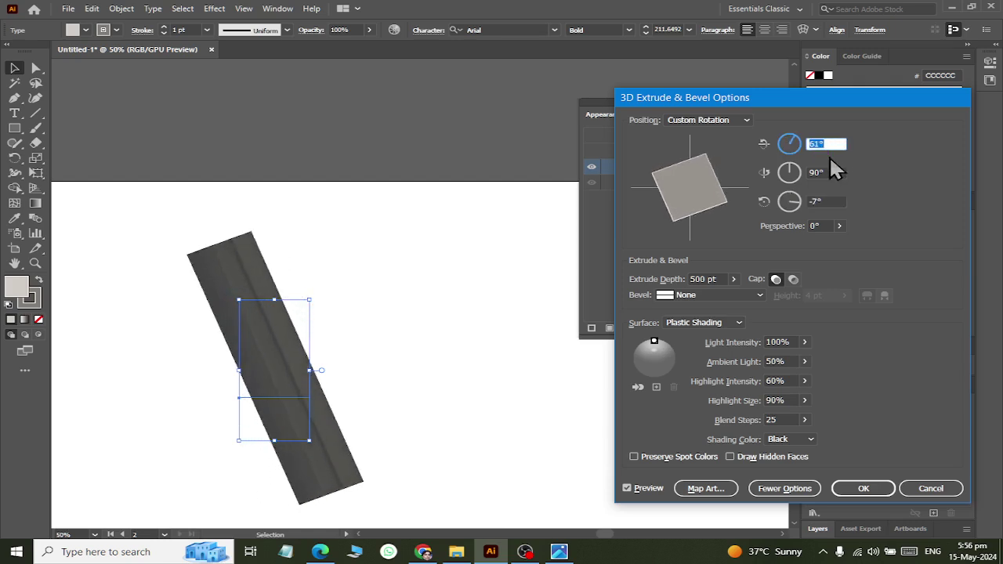
{"action": "key", "text": "Down"}
{"action": "key", "text": "Down"}
{"action": "key", "text": "Down"}
{"action": "key", "text": "Up"}
{"action": "key", "text": "Up"}
{"action": "key", "text": "Up"}
{"action": "key", "text": "Up"}
{"action": "key", "text": "Up"}
{"action": "key", "text": "Up"}
{"action": "key", "text": "Up"}
{"action": "key", "text": "Up"}
{"action": "key", "text": "Up"}
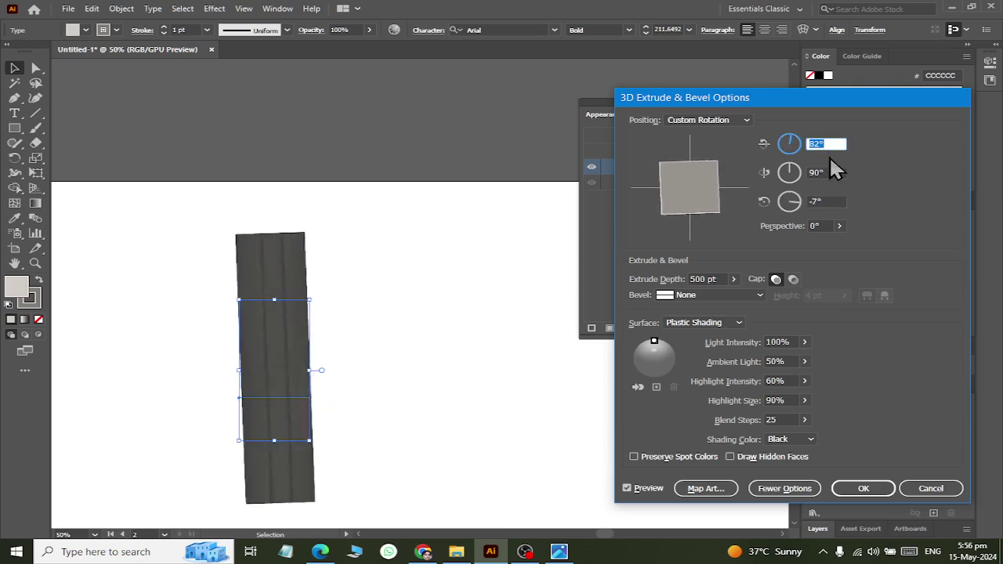
{"action": "key", "text": "Up"}
{"action": "key", "text": "Up"}
{"action": "key", "text": "Up"}
{"action": "key", "text": "Up"}
{"action": "key", "text": "Up"}
{"action": "key", "text": "Up"}
{"action": "key", "text": "Up"}
{"action": "key", "text": "Up"}
{"action": "key", "text": "Up"}
{"action": "key", "text": "Up"}
{"action": "key", "text": "Up"}
{"action": "key", "text": "Up"}
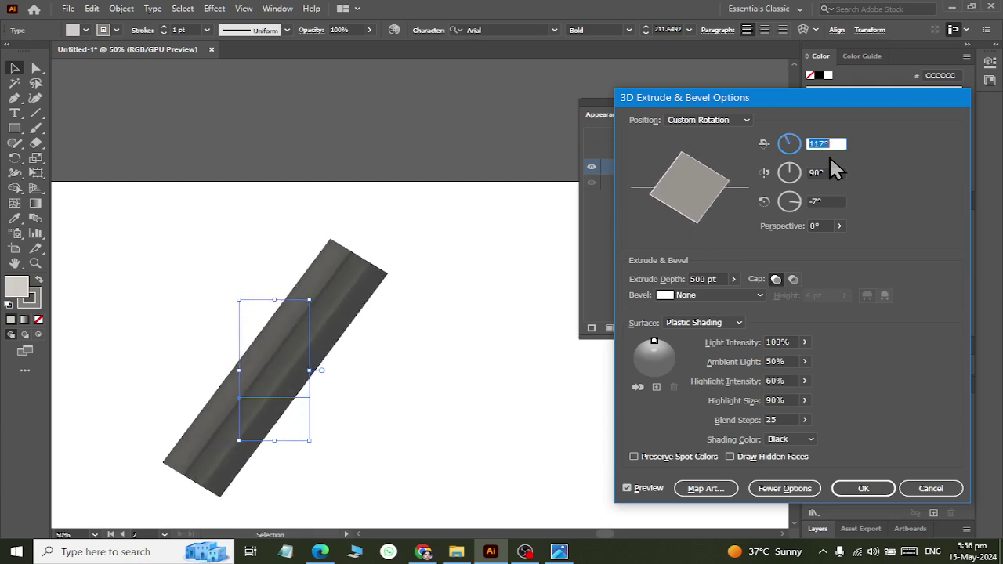
{"action": "key", "text": "Up"}
{"action": "key", "text": "Up"}
{"action": "key", "text": "Up"}
{"action": "key", "text": "Down"}
{"action": "key", "text": "Down"}
{"action": "key", "text": "Down"}
{"action": "key", "text": "Down"}
{"action": "key", "text": "Down"}
{"action": "key", "text": "Down"}
{"action": "key", "text": "Down"}
{"action": "key", "text": "Down"}
{"action": "key", "text": "Down"}
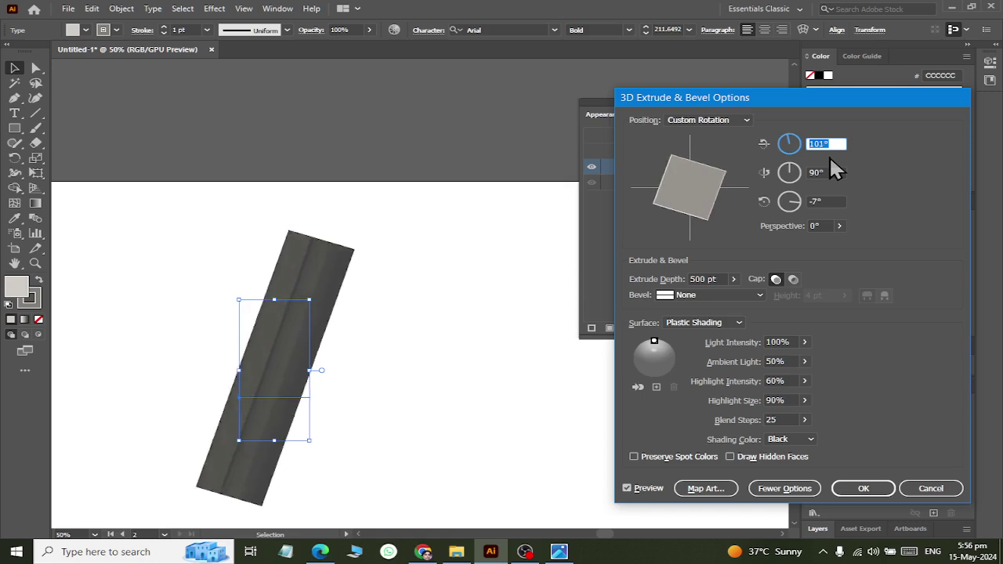
{"action": "key", "text": "Down"}
{"action": "key", "text": "Down"}
{"action": "key", "text": "Down"}
{"action": "key", "text": "Down"}
{"action": "key", "text": "Down"}
{"action": "key", "text": "Down"}
{"action": "key", "text": "Down"}
{"action": "key", "text": "Down"}
{"action": "key", "text": "Down"}
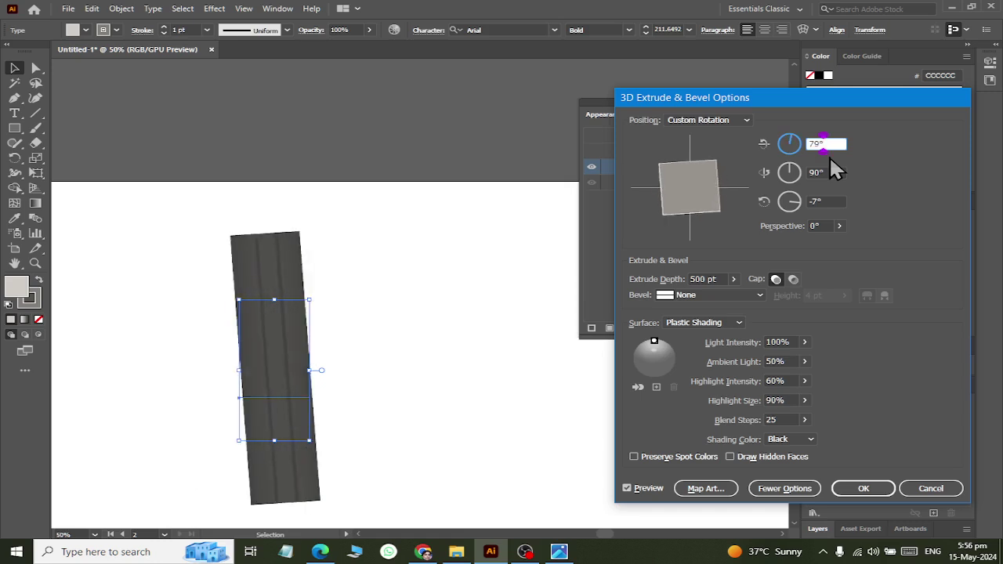
{"action": "key", "text": "Up"}
{"action": "key", "text": "Up"}
{"action": "key", "text": "Up"}
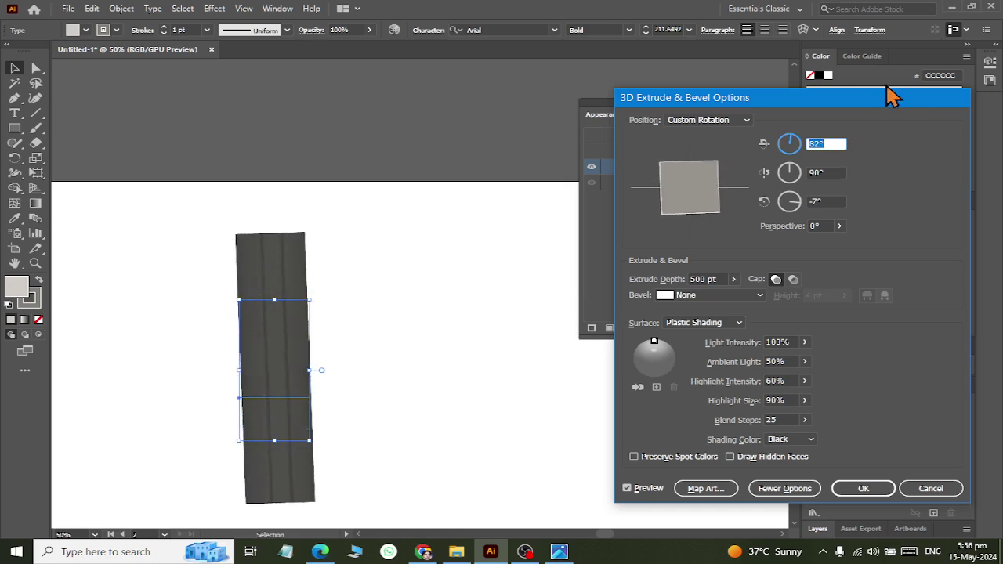
{"action": "mouse_move", "coordinate": [688, 165]}
{"action": "left_mouse_down"}
{"action": "mouse_move", "coordinate": [716, 200]}
{"action": "mouse_move", "coordinate": [712, 192]}
{"action": "left_mouse_up"}
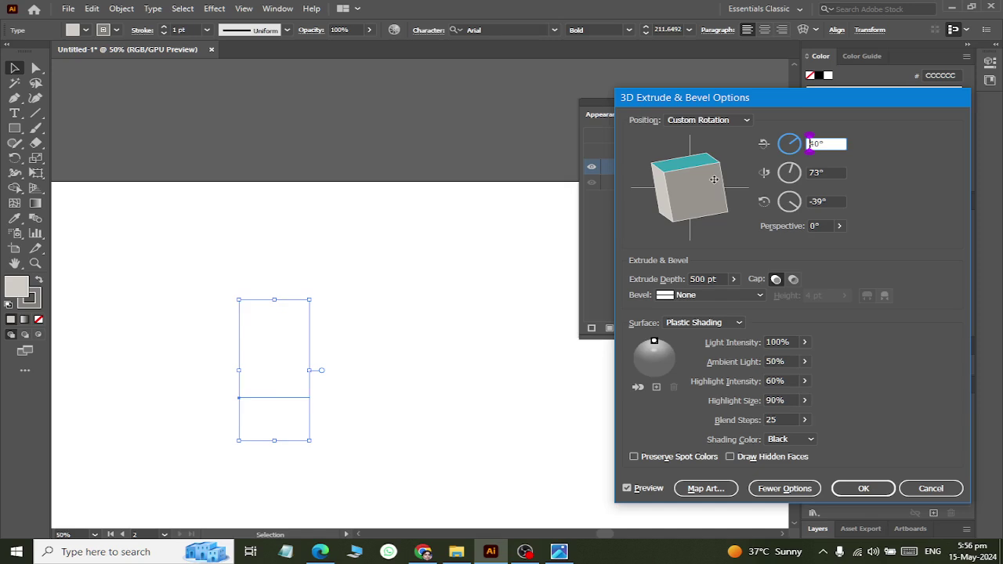
Rotate the column so its top face shows at 67°, 54°, -16° and apply
{"action": "left_click", "coordinate": [834, 171]}
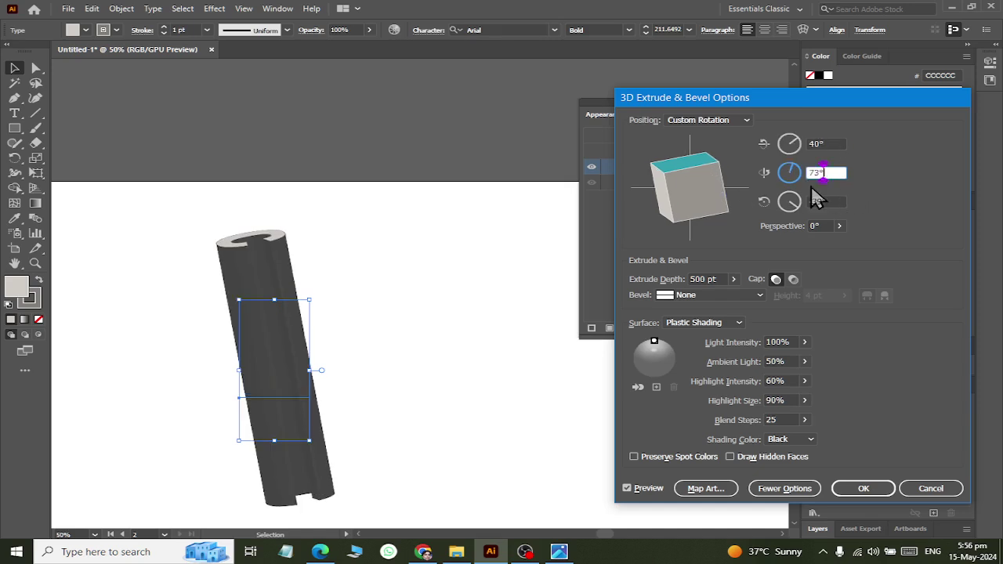
{"action": "key", "text": "Down"}
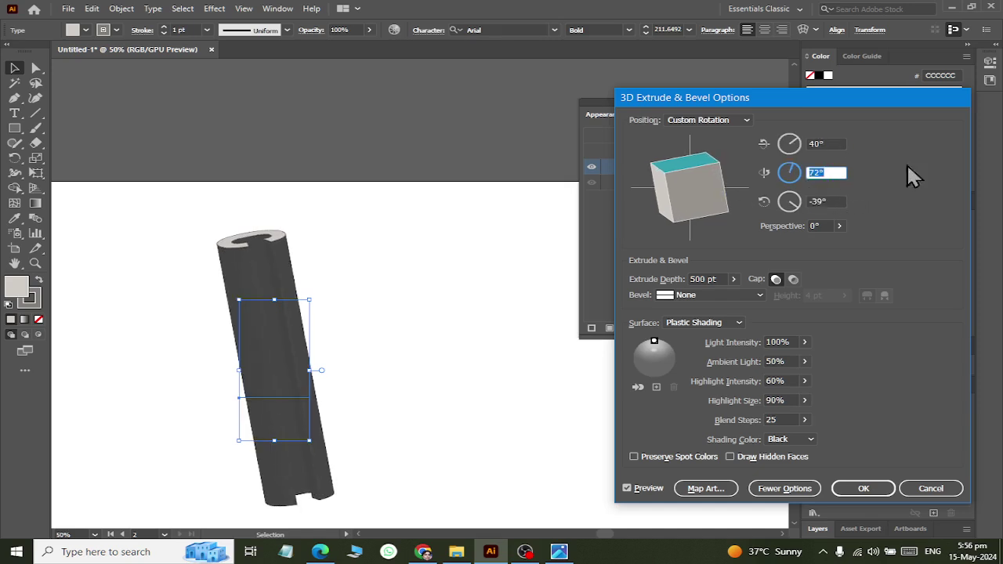
{"action": "left_click", "coordinate": [827, 143]}
{"action": "key", "text": "Up"}
{"action": "key", "text": "Up"}
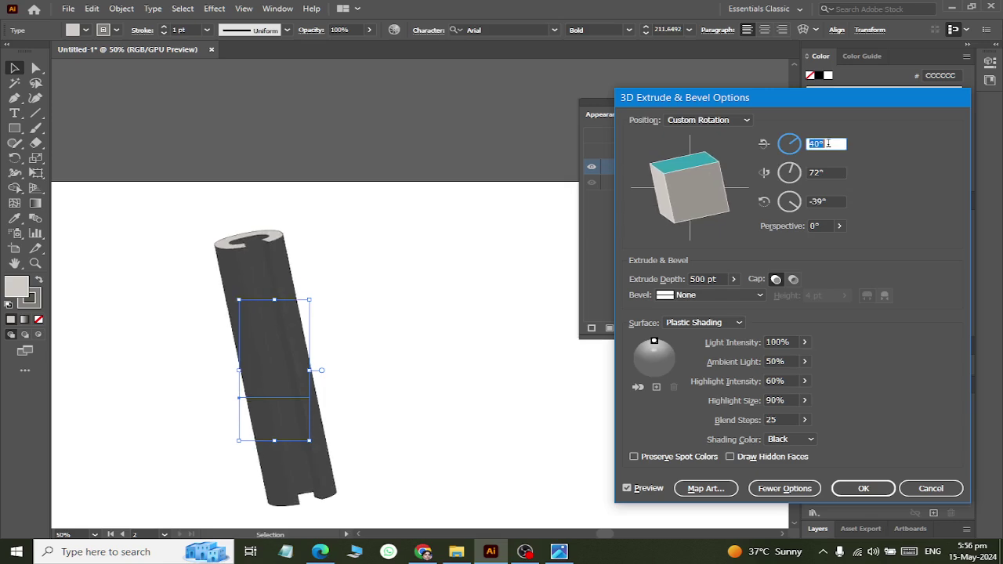
{"action": "key", "text": "Up"}
{"action": "key", "text": "Up"}
{"action": "key", "text": "Up"}
{"action": "key", "text": "Up"}
{"action": "key", "text": "Up"}
{"action": "key", "text": "Up"}
{"action": "key", "text": "Up"}
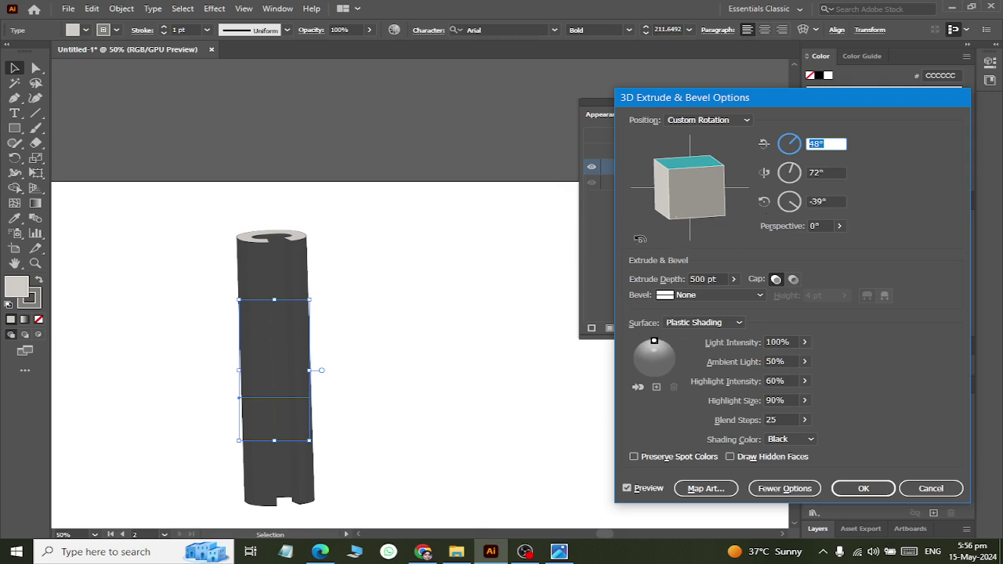
{"action": "mouse_move", "coordinate": [663, 202]}
{"action": "left_mouse_down"}
{"action": "mouse_move", "coordinate": [718, 203]}
{"action": "mouse_move", "coordinate": [698, 196]}
{"action": "mouse_move", "coordinate": [732, 187]}
{"action": "left_mouse_up"}
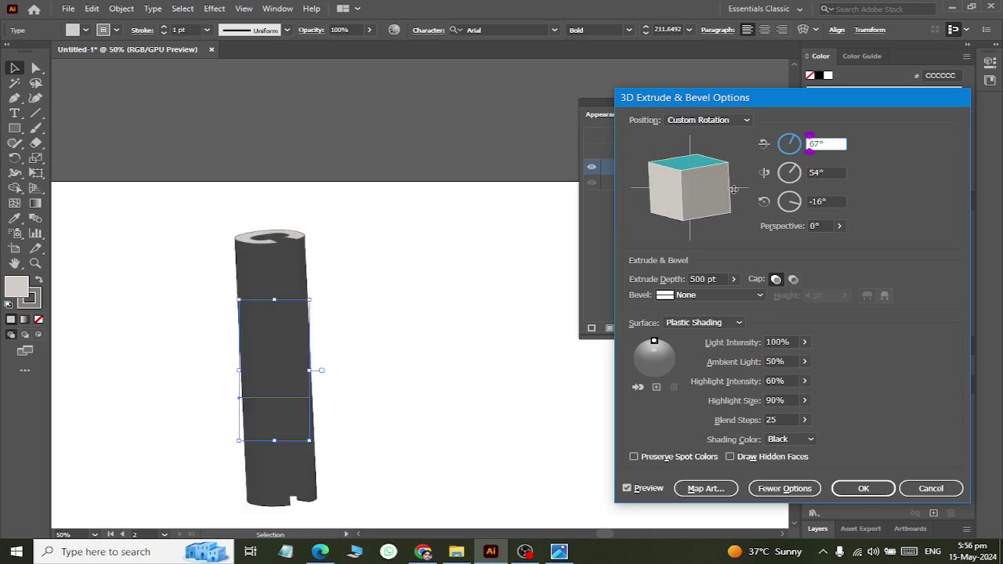
{"action": "left_click", "coordinate": [863, 489]}
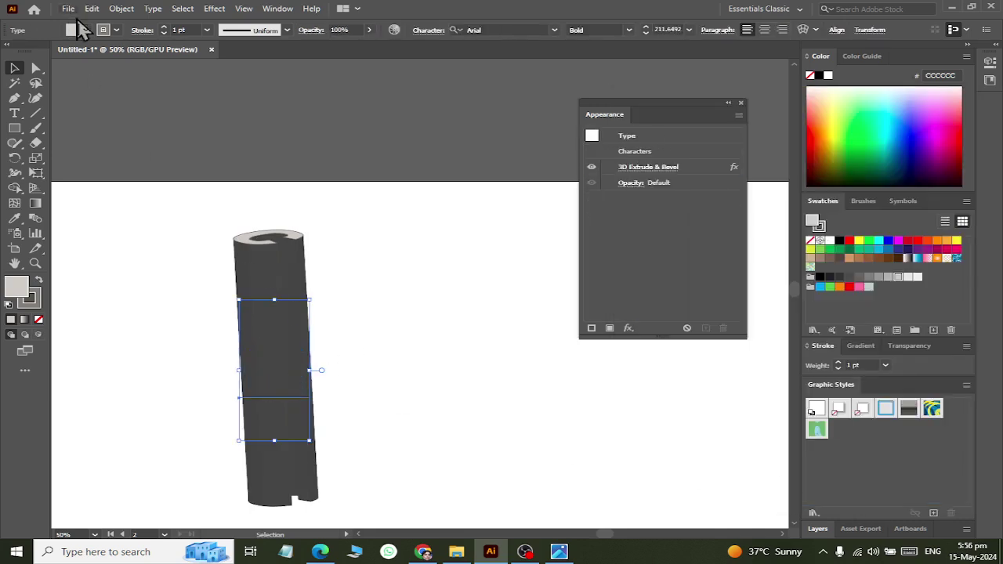
Fill the C column with light grey E6E6E6 and give it a light grey stroke
{"action": "left_click", "coordinate": [78, 30]}
{"action": "left_click", "coordinate": [78, 89]}
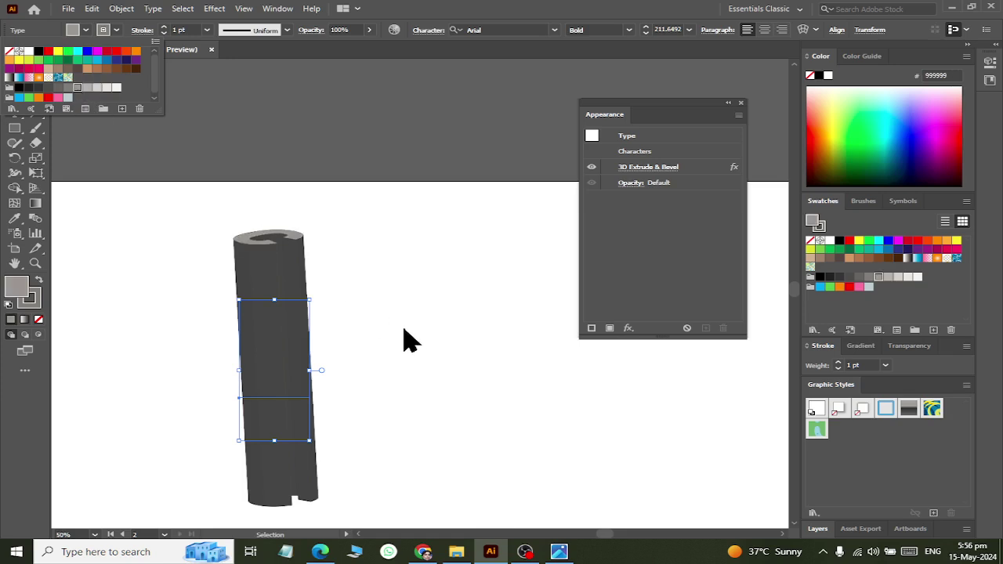
{"action": "left_click", "coordinate": [78, 30]}
{"action": "left_click", "coordinate": [107, 89]}
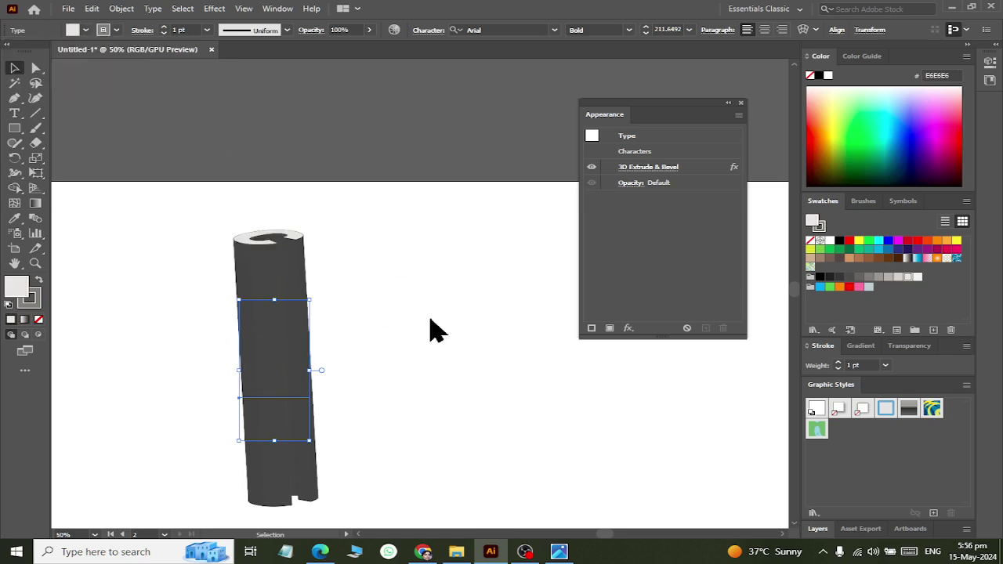
{"action": "left_click", "coordinate": [116, 30]}
{"action": "left_click", "coordinate": [85, 92]}
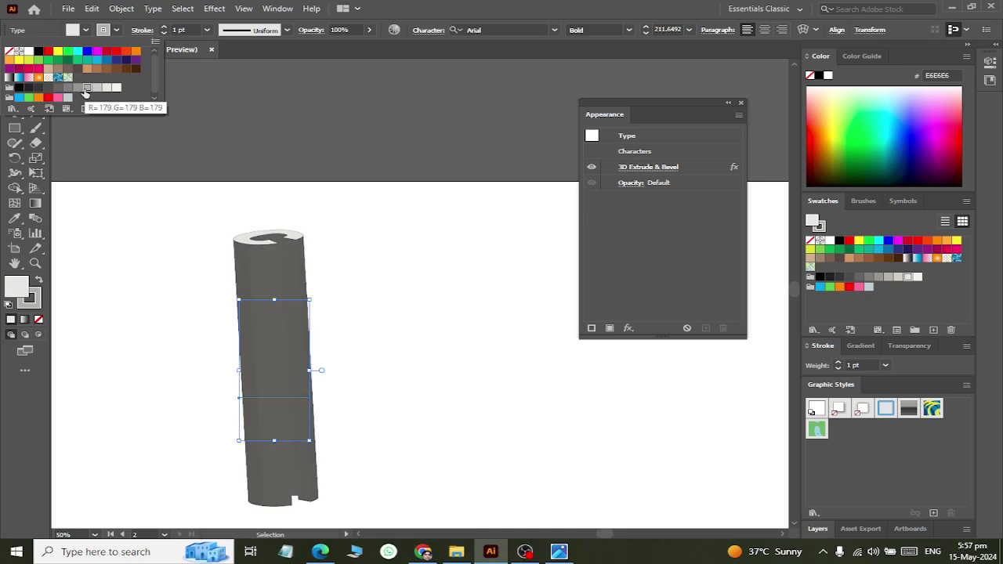
Move the C column further left and down, checking it against the reference poster
{"action": "left_click", "coordinate": [361, 331]}
{"action": "scroll", "coordinate": [474, 224], "scroll_direction": "up", "scroll_amount": 1}
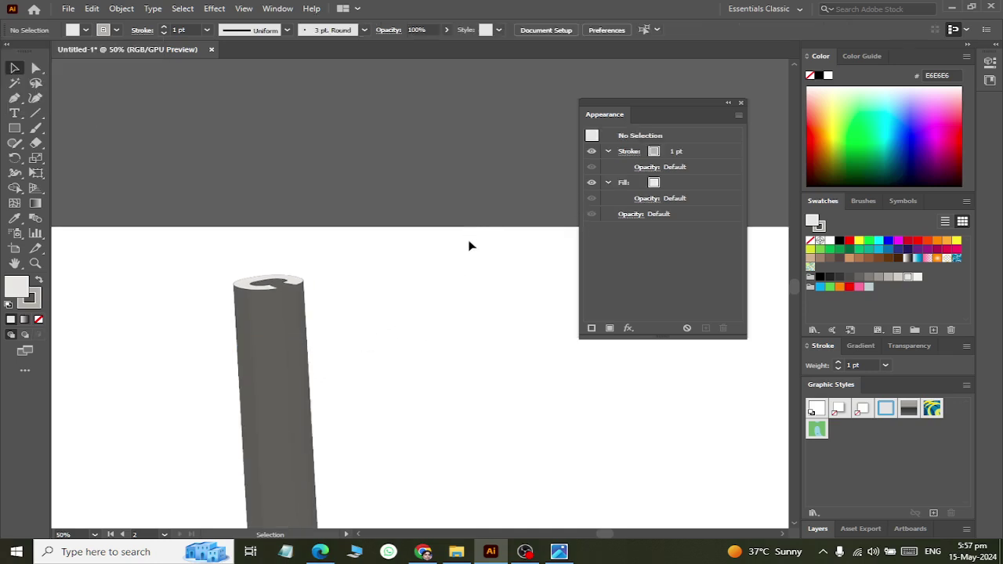
{"action": "scroll", "coordinate": [474, 255], "scroll_direction": "down", "scroll_amount": 2}
{"action": "left_click_drag", "start_coordinate": [317, 337], "coordinate": [253, 378]}
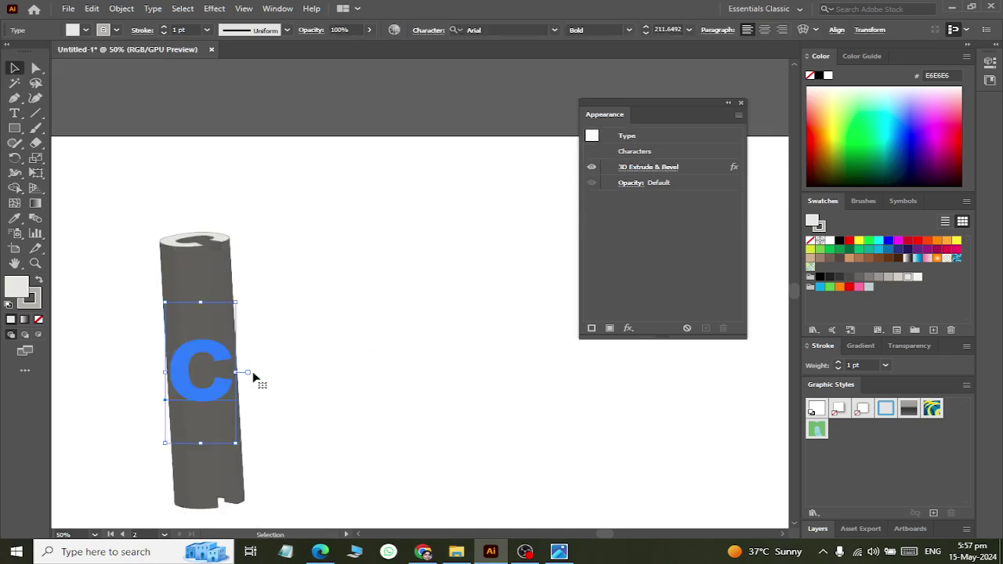
{"action": "key", "text": "alt+Tab"}
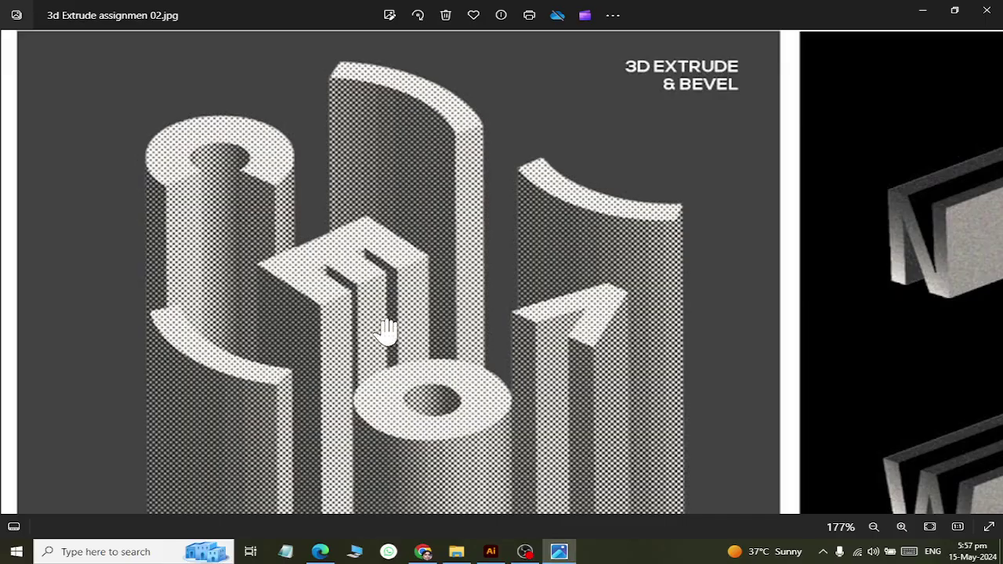
{"action": "key", "text": "alt+Tab"}
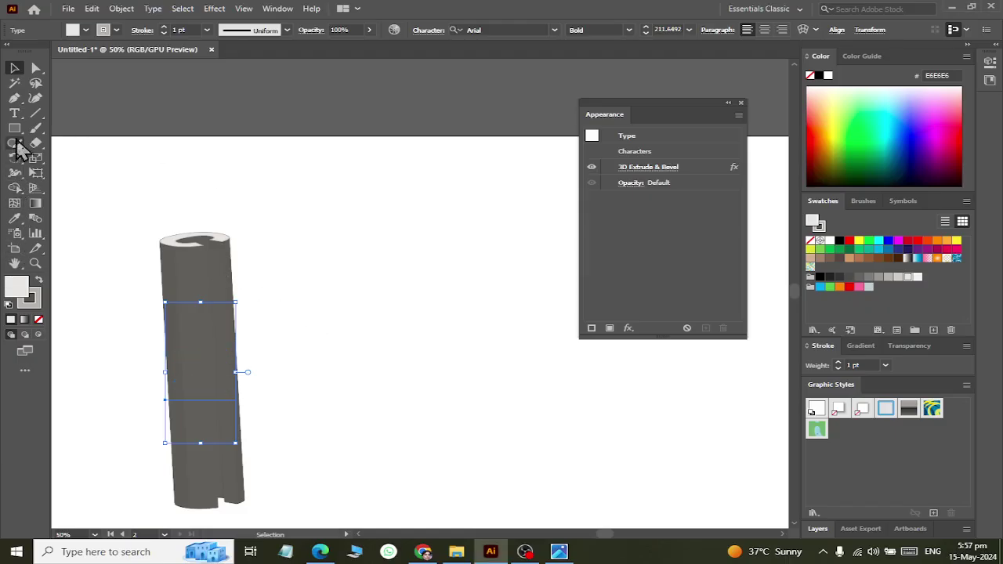
Set the column's letter C in Segoe UI Emoji and close the Glyphs panel
{"action": "left_click", "coordinate": [16, 116]}
{"action": "left_click", "coordinate": [195, 338]}
{"action": "key", "text": "ctrl+a"}
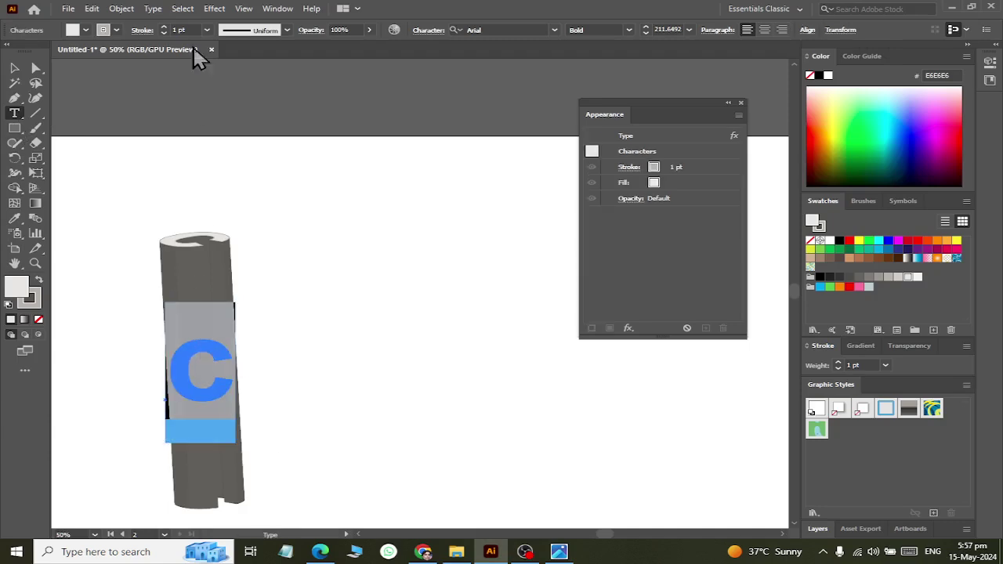
{"action": "left_click", "coordinate": [556, 30]}
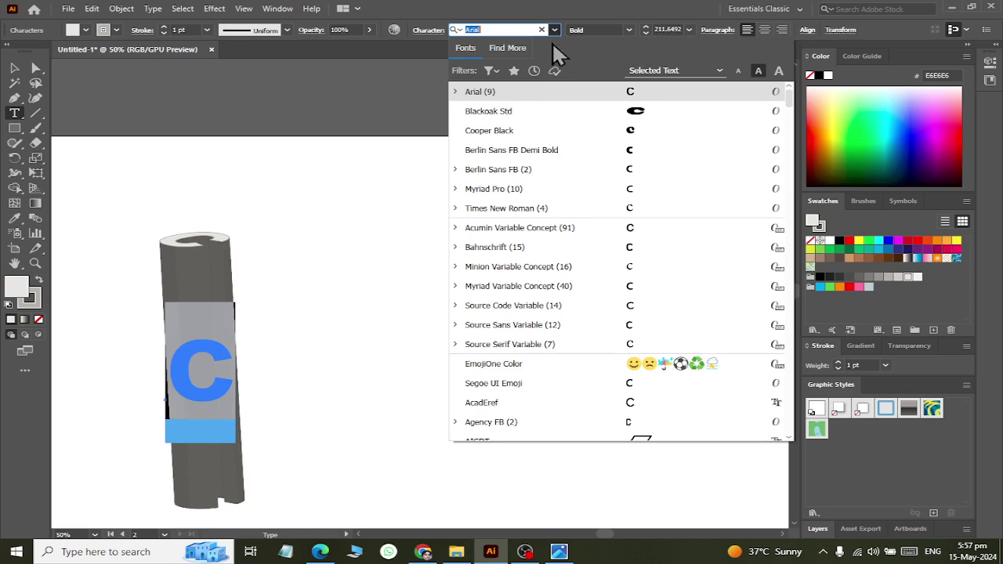
{"action": "scroll", "coordinate": [522, 313], "scroll_direction": "down", "scroll_amount": 1}
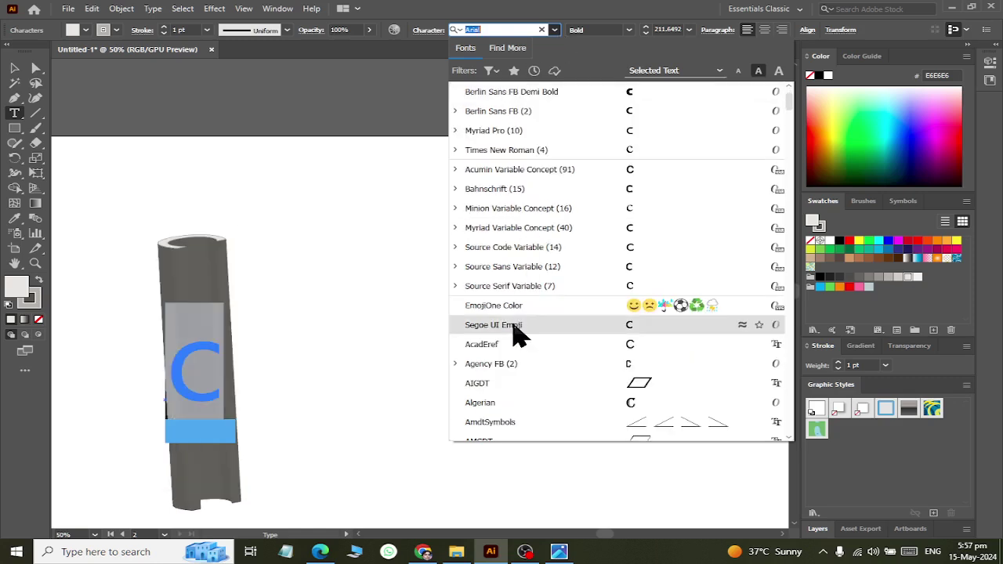
{"action": "left_click", "coordinate": [517, 325]}
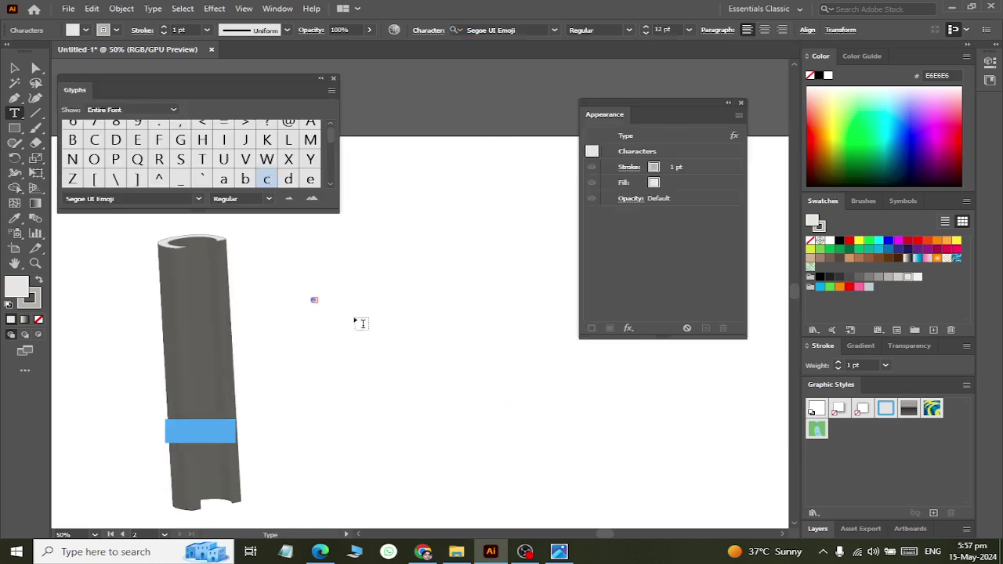
{"action": "left_click", "coordinate": [333, 78]}
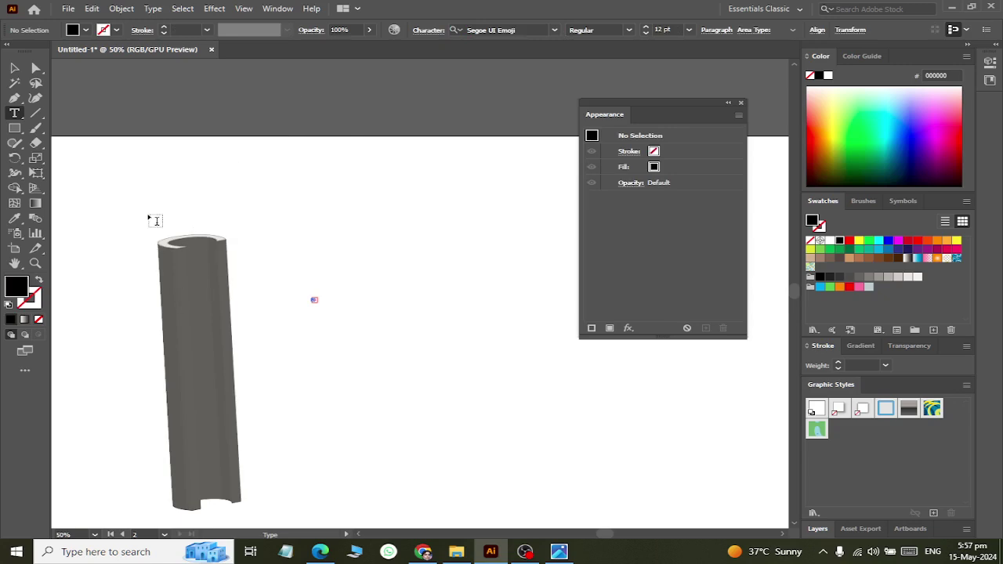
{"action": "left_click", "coordinate": [14, 68]}
Select the C column and set its fill to mid grey 999999
{"action": "left_click", "coordinate": [194, 263]}
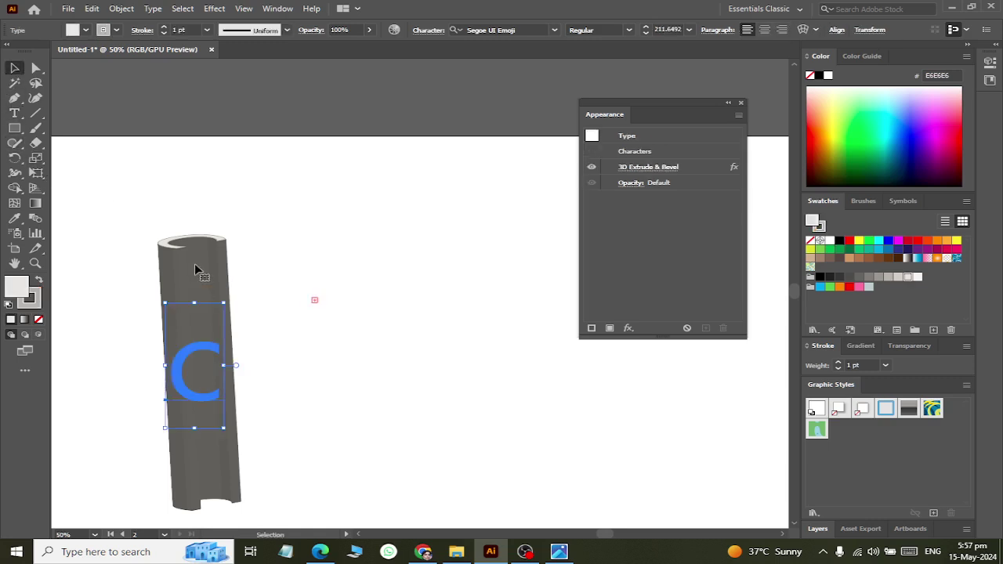
{"action": "left_click", "coordinate": [86, 31]}
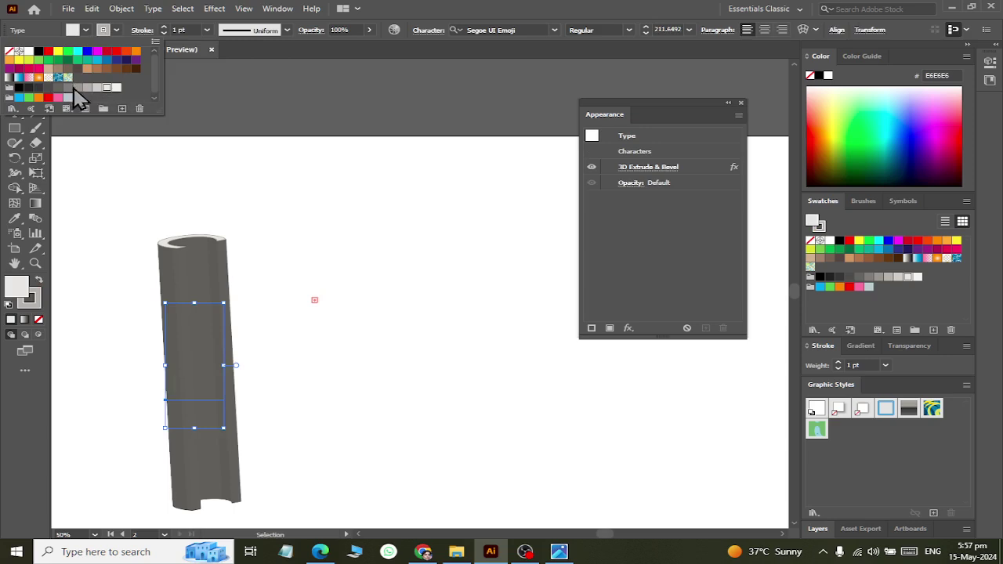
{"action": "left_click", "coordinate": [77, 88]}
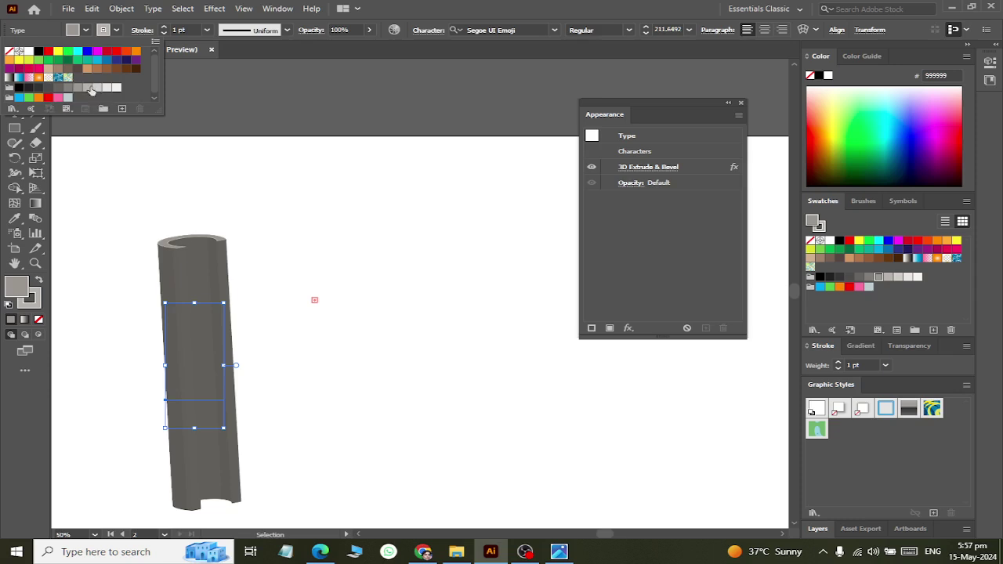
{"action": "left_click", "coordinate": [665, 168]}
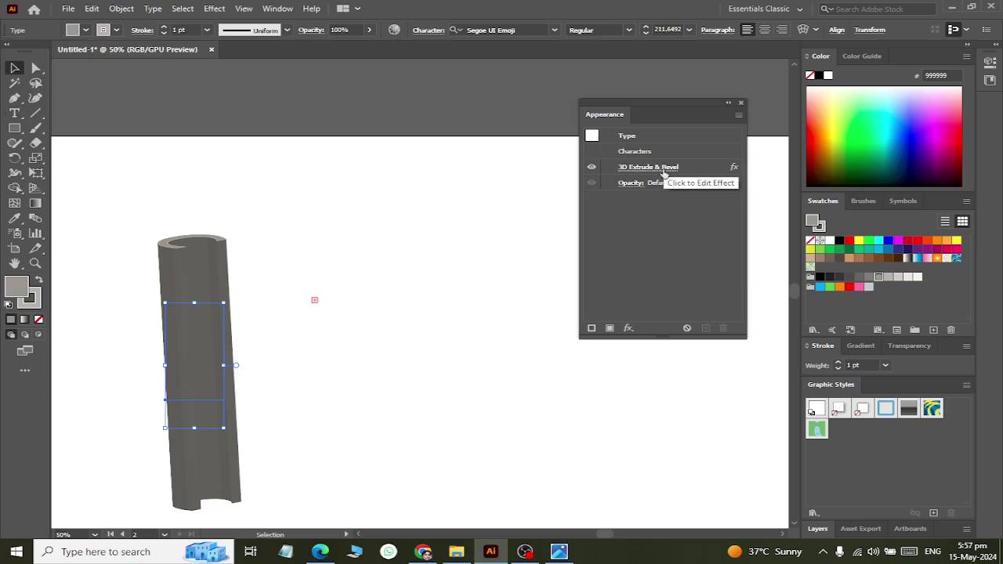
Nudge the C column's 3D light slightly right and down, then view the reference poster
{"action": "left_click", "coordinate": [665, 168]}
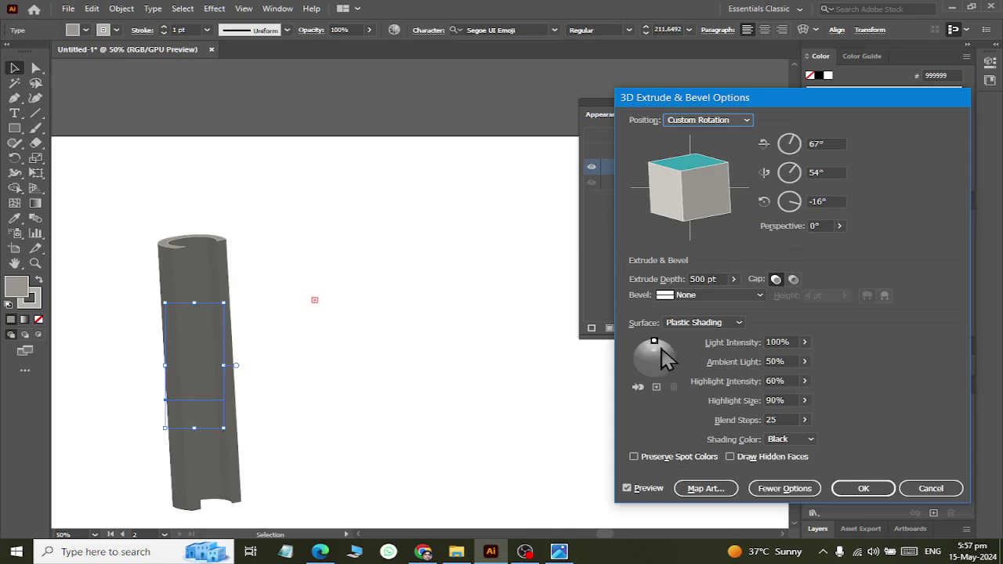
{"action": "left_click_drag", "start_coordinate": [655, 342], "coordinate": [657, 344]}
{"action": "key", "text": "alt+Tab"}
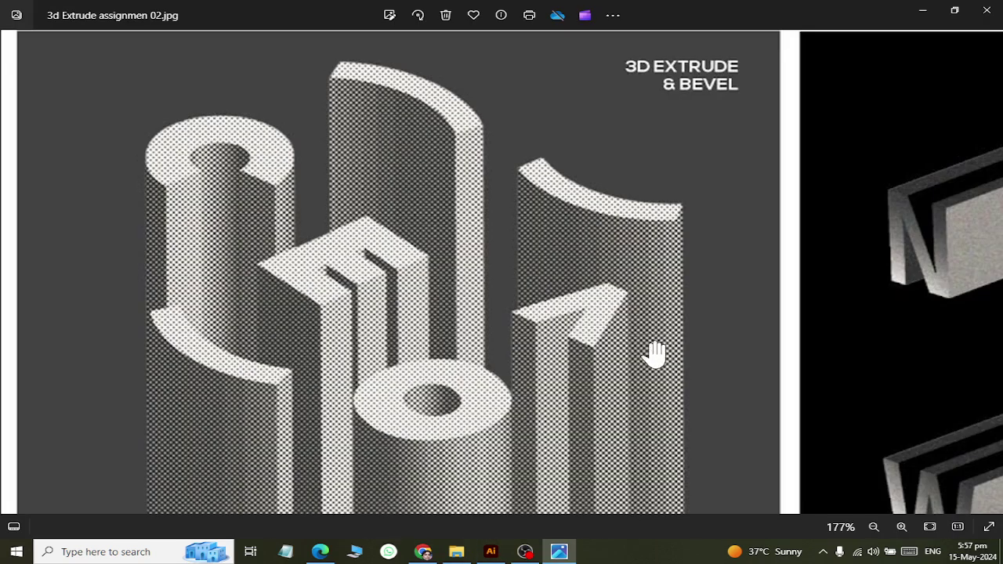
{"action": "key", "text": "alt+Tab"}
{"action": "key", "text": "alt+Tab"}
{"action": "key", "text": "alt+Tab"}
Rotate the C column to 40°, 35°, -31° and apply it
{"action": "left_click", "coordinate": [822, 143]}
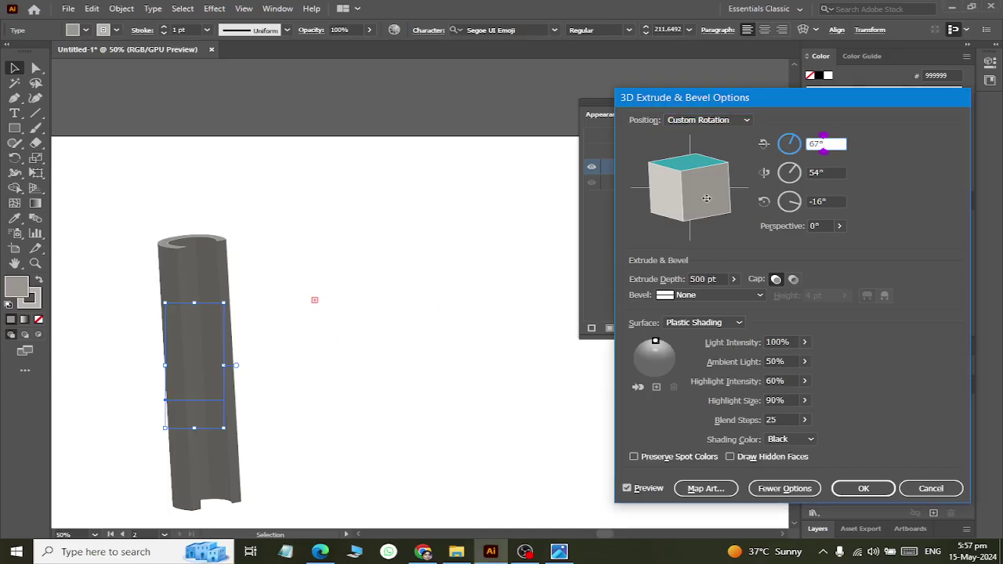
{"action": "left_click_drag", "start_coordinate": [706, 198], "coordinate": [697, 206]}
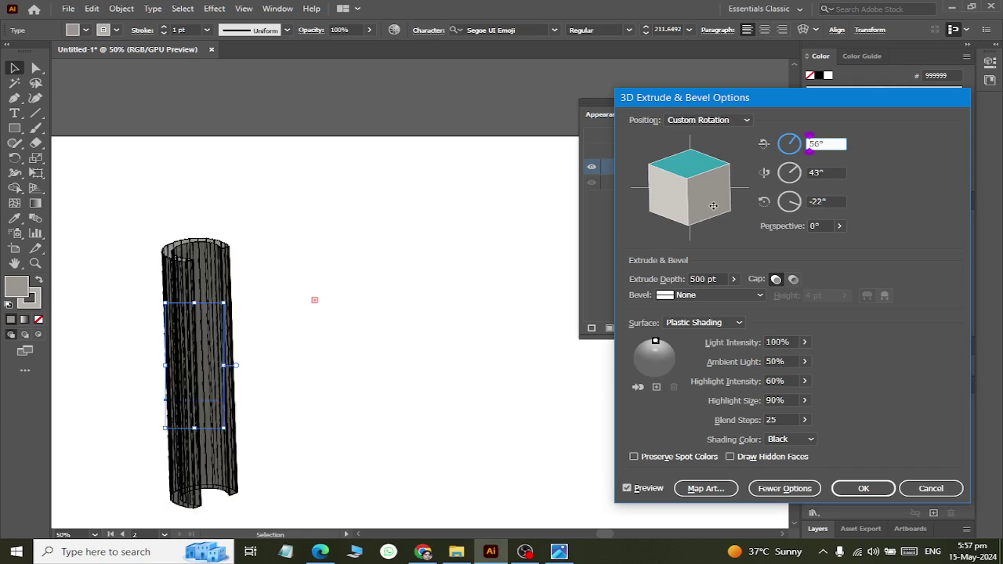
{"action": "left_click", "coordinate": [648, 489]}
{"action": "left_click_drag", "start_coordinate": [715, 189], "coordinate": [732, 206]}
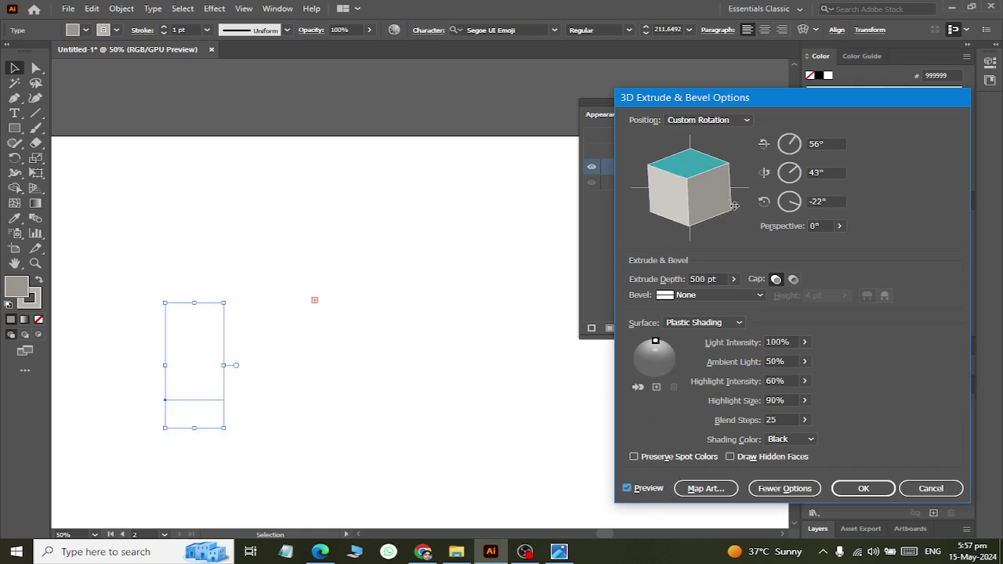
{"action": "left_click_drag", "start_coordinate": [671, 211], "coordinate": [666, 221]}
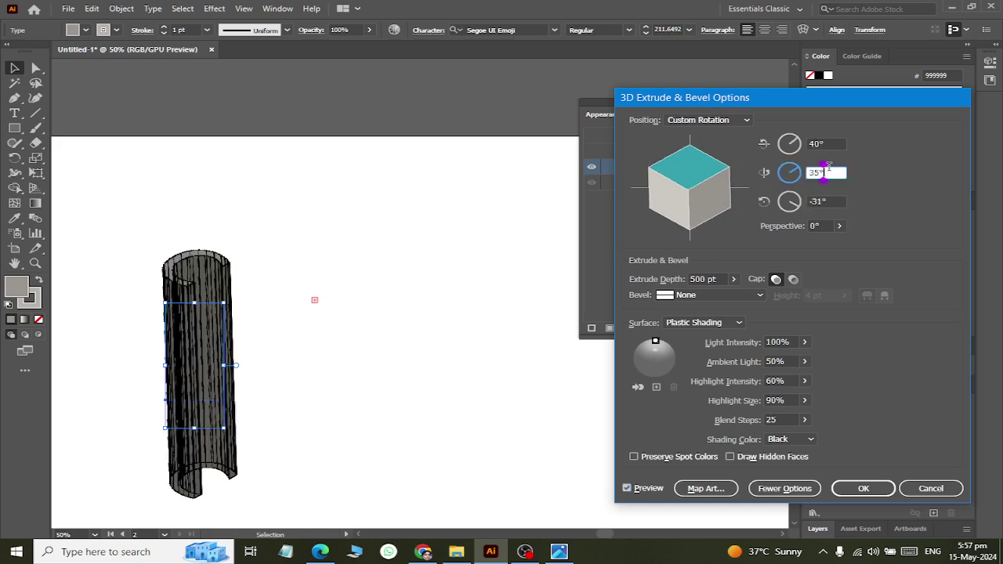
{"action": "left_click", "coordinate": [638, 488]}
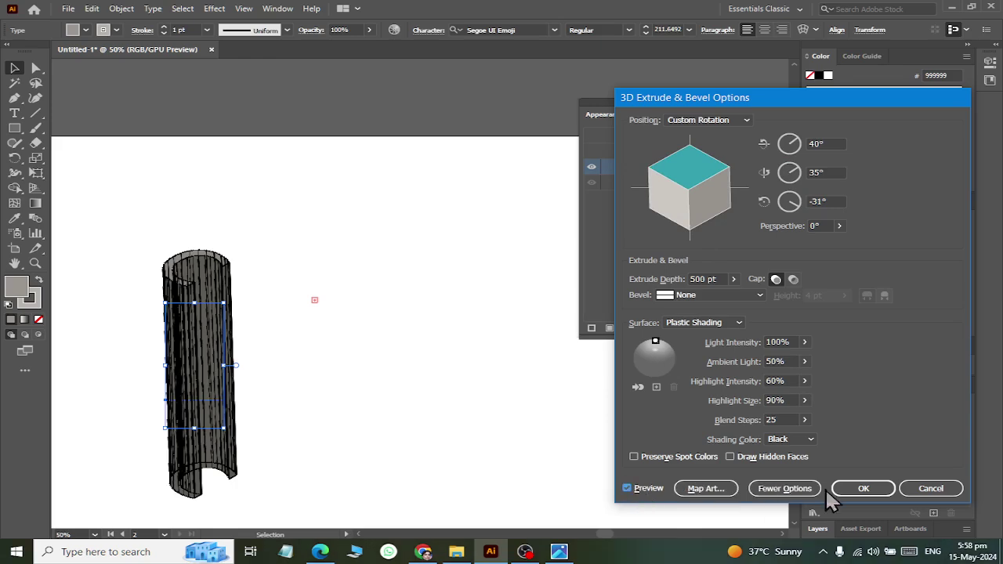
{"action": "left_click", "coordinate": [856, 489]}
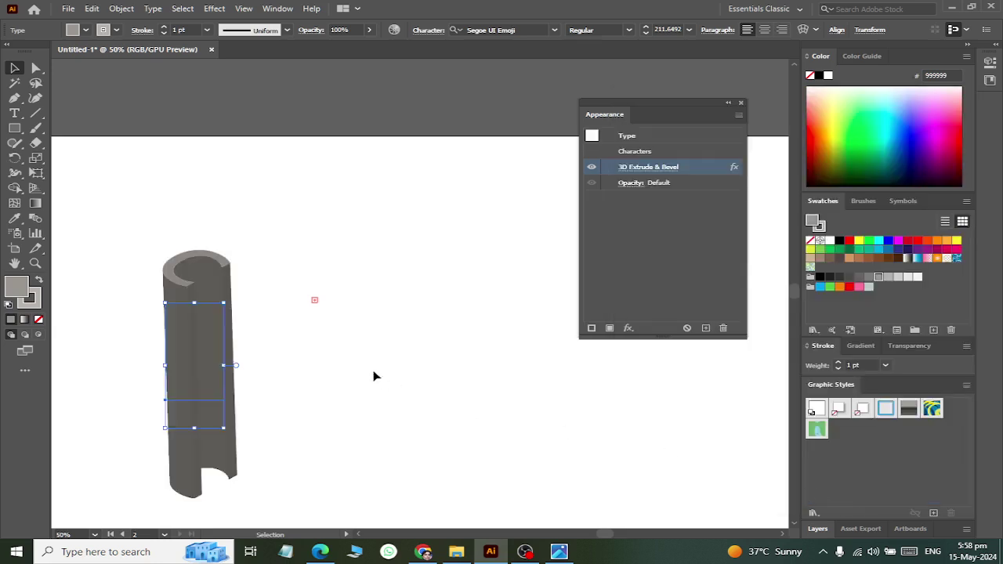
Reselect the C column and reopen its 3D Extrude & Bevel settings
{"action": "left_click", "coordinate": [258, 401]}
{"action": "left_click", "coordinate": [179, 292]}
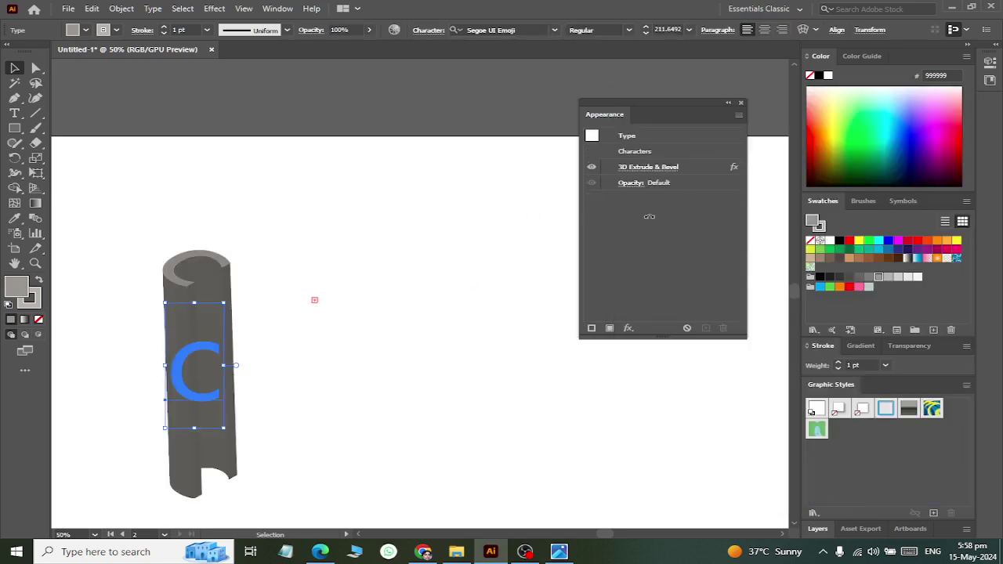
{"action": "left_click", "coordinate": [638, 168]}
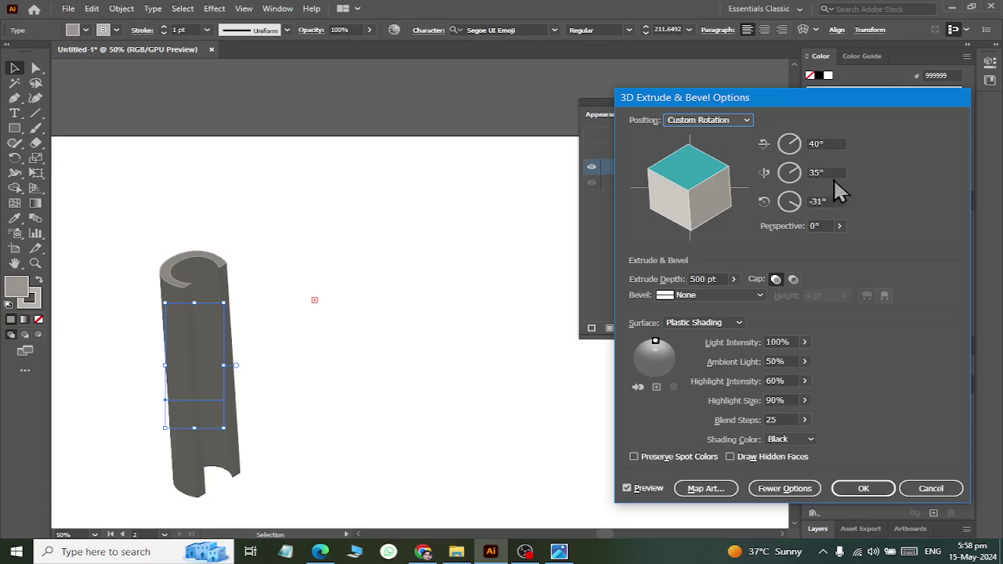
Rotate the C column to 20°, 43°, -58°, centre the light, and apply
{"action": "left_click_drag", "start_coordinate": [717, 213], "coordinate": [714, 204]}
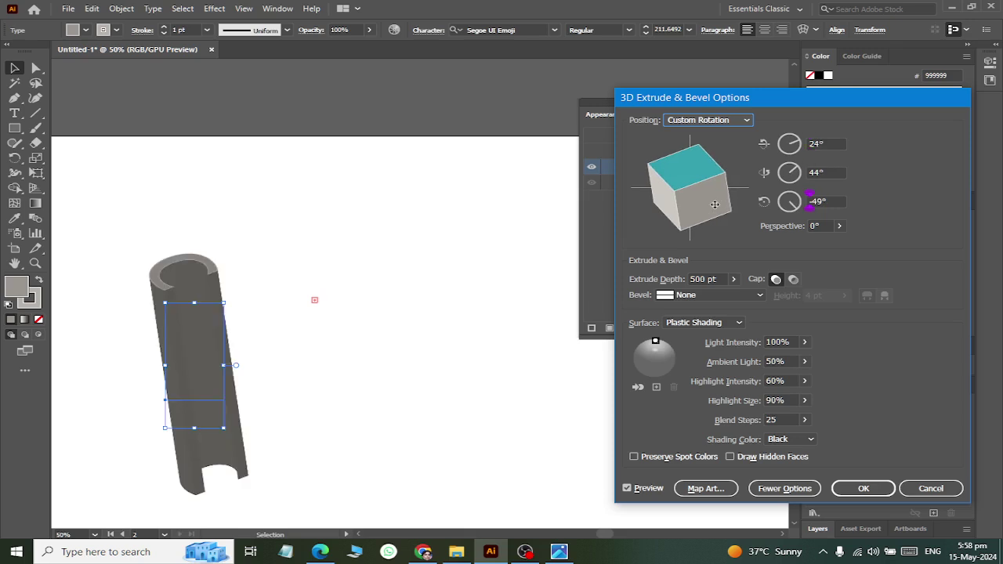
{"action": "mouse_move", "coordinate": [725, 199]}
{"action": "left_mouse_down"}
{"action": "mouse_move", "coordinate": [727, 214]}
{"action": "mouse_move", "coordinate": [715, 198]}
{"action": "left_mouse_up"}
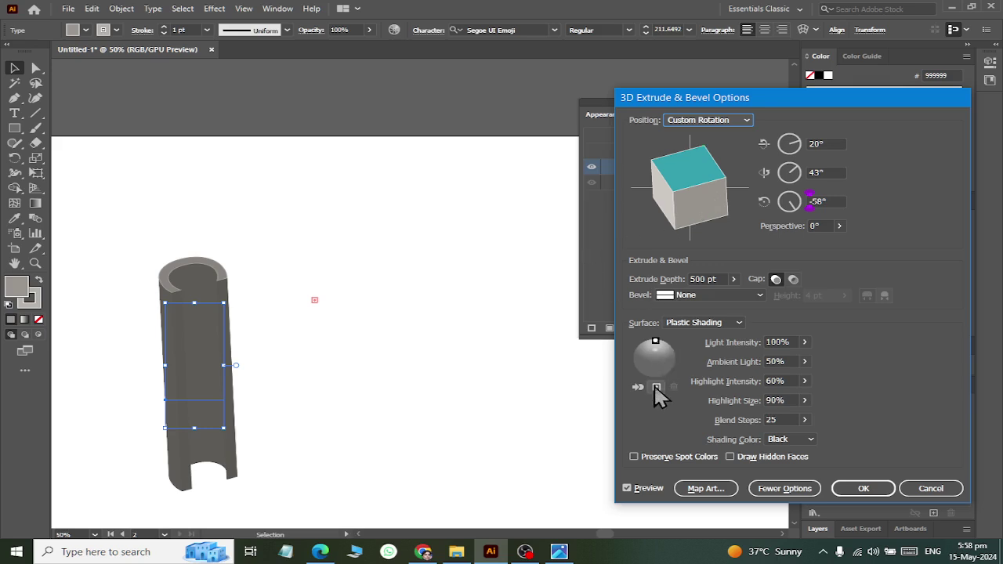
{"action": "left_click_drag", "start_coordinate": [655, 343], "coordinate": [656, 369]}
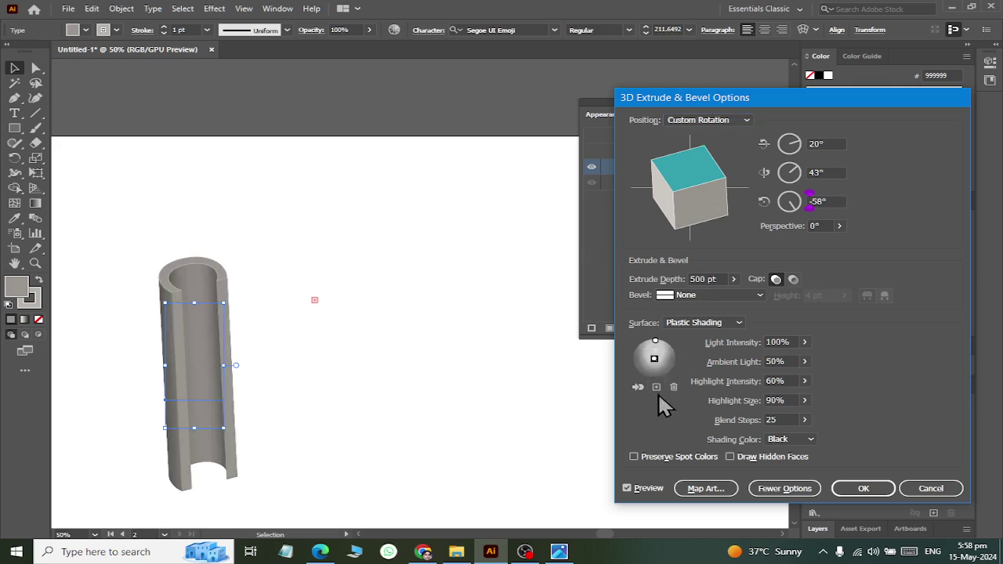
{"action": "left_click", "coordinate": [858, 490]}
Fill the C column light grey E6E6E6 with a grey stroke, then view the reference poster
{"action": "left_click", "coordinate": [85, 30]}
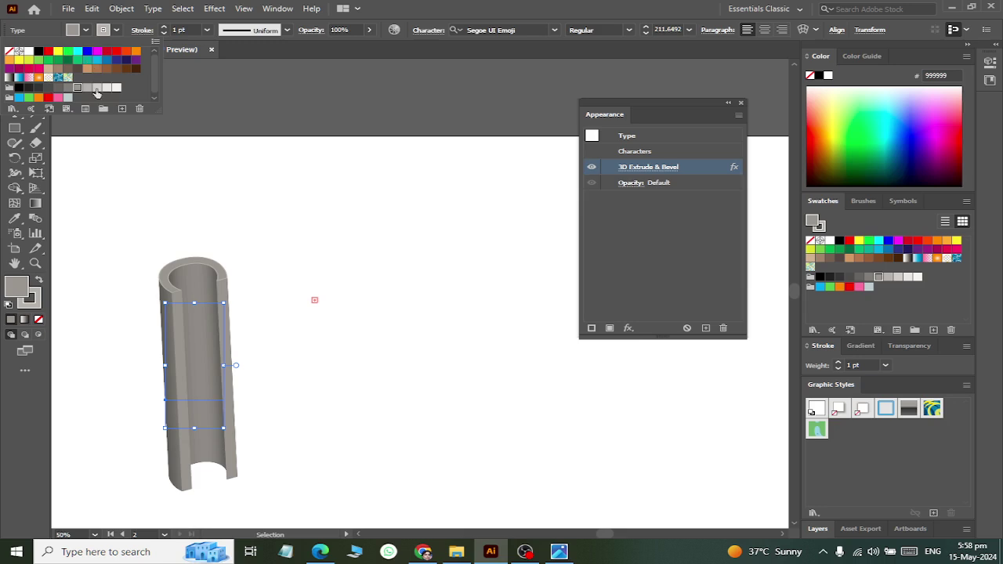
{"action": "left_click", "coordinate": [68, 87]}
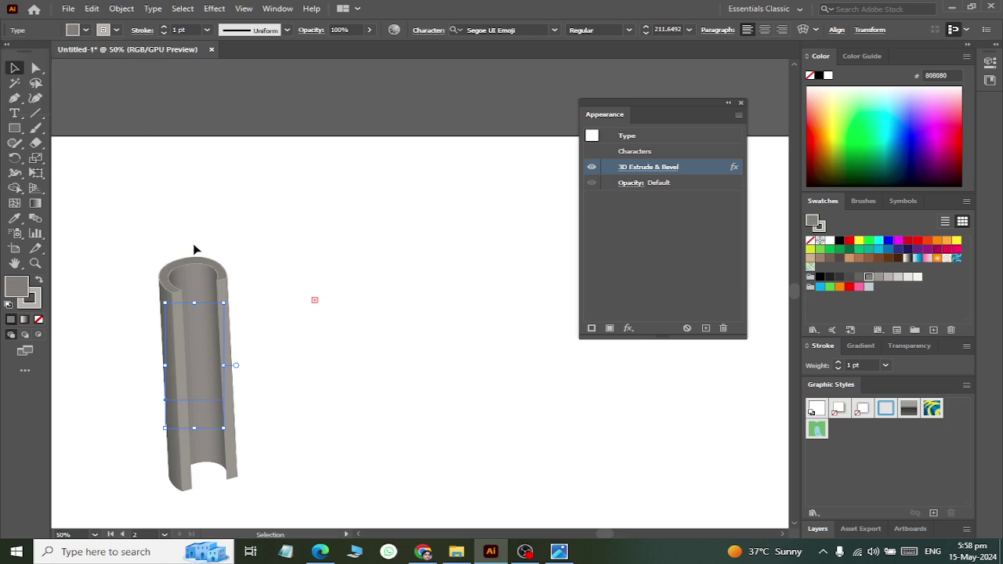
{"action": "left_click", "coordinate": [85, 29]}
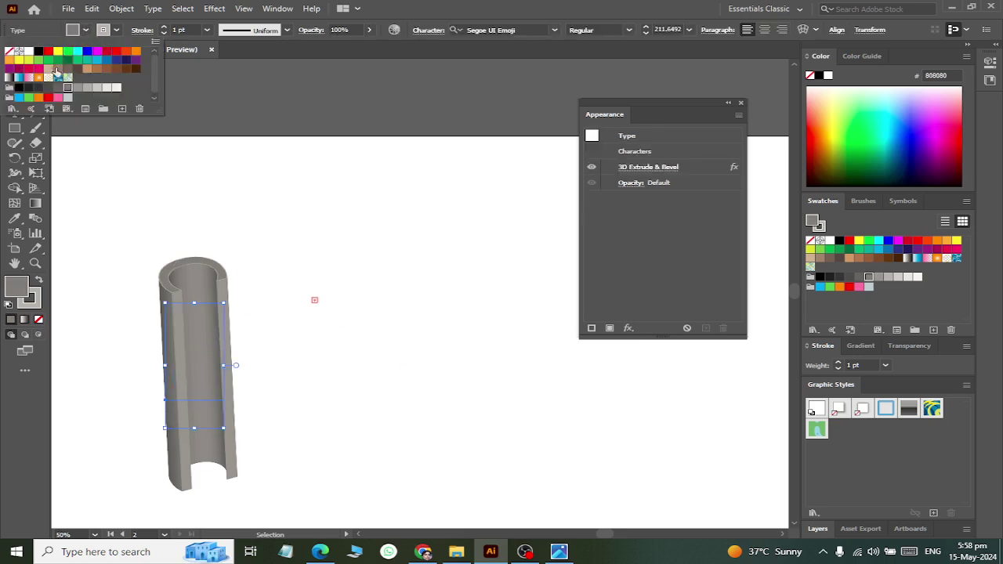
{"action": "left_click", "coordinate": [106, 88]}
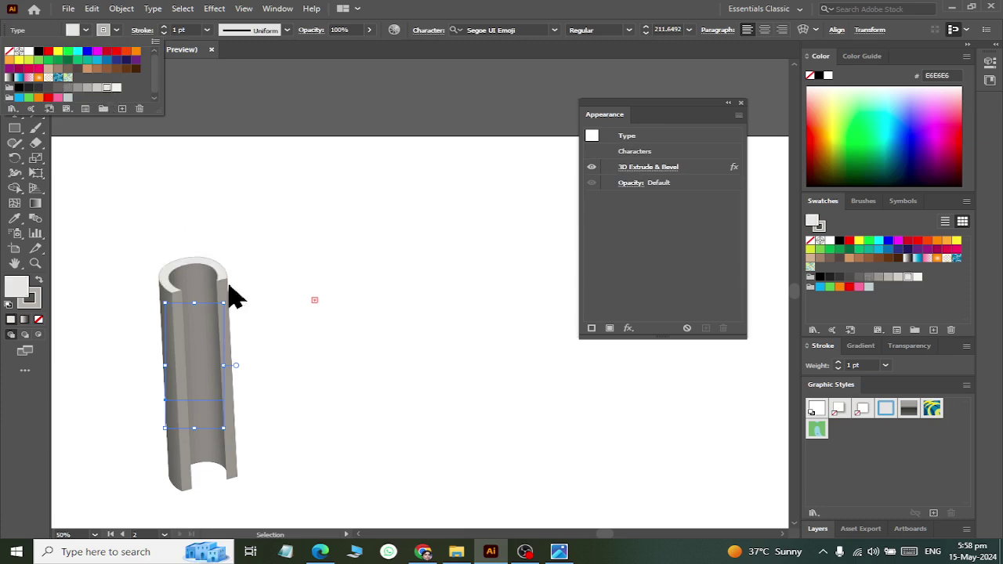
{"action": "left_click", "coordinate": [116, 32]}
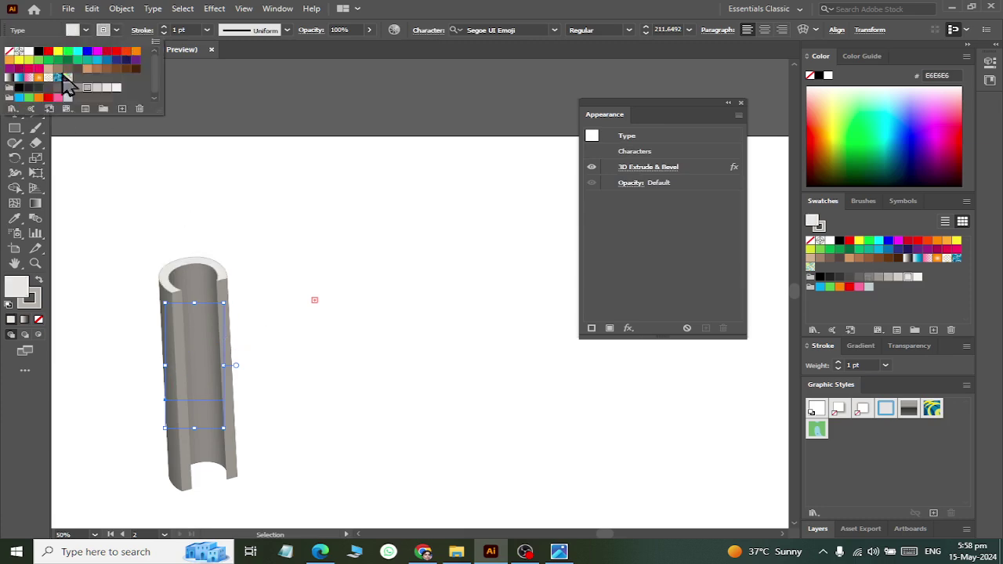
{"action": "left_click", "coordinate": [77, 88]}
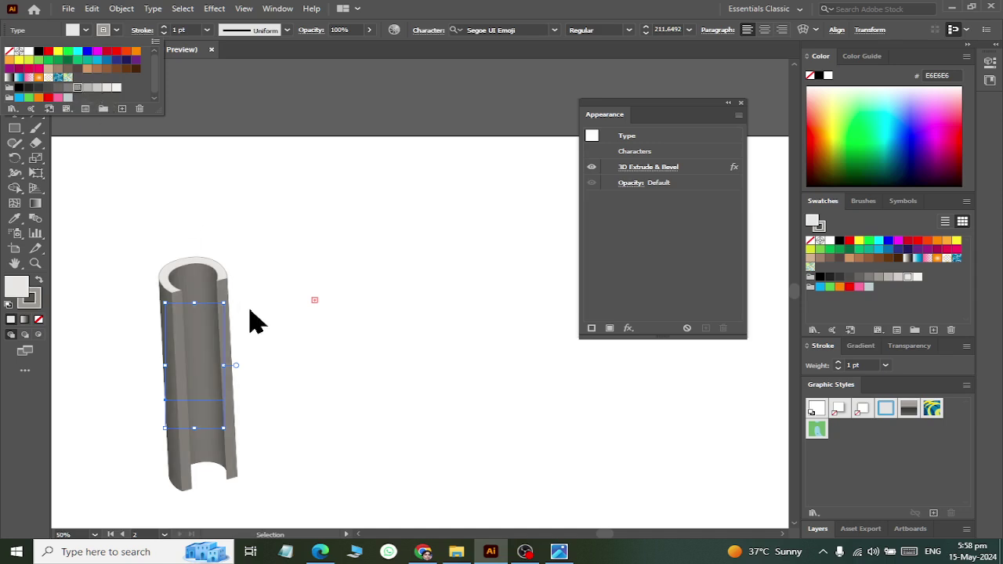
{"action": "left_click", "coordinate": [482, 287]}
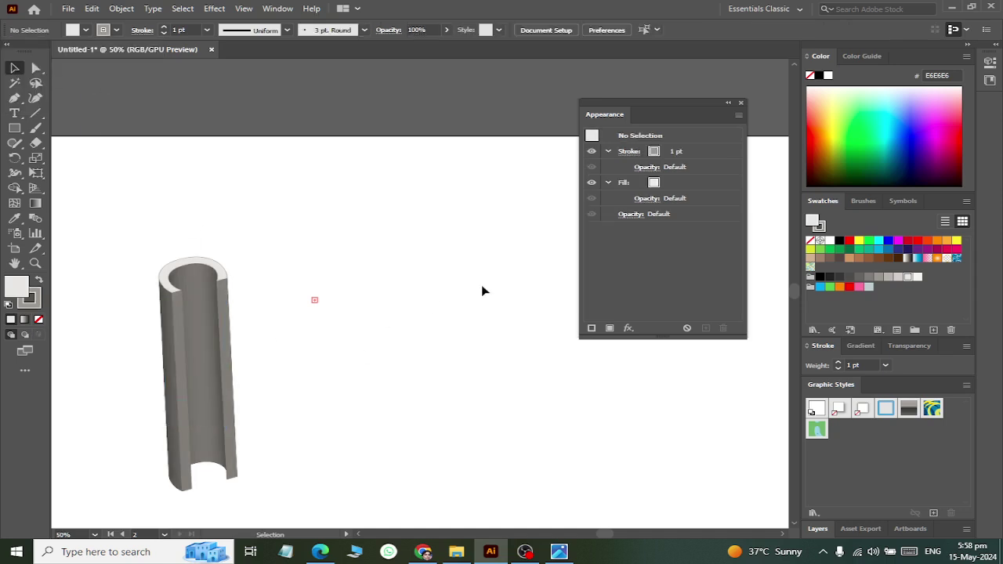
{"action": "key", "text": "alt+Tab"}
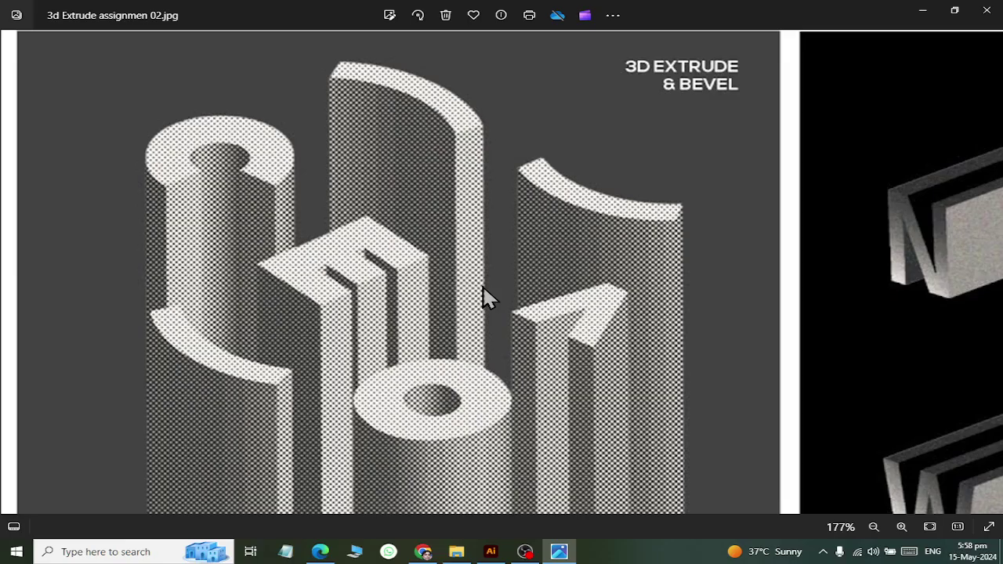
Duplicate the C column to its right and change the copy's letter to an uppercase E
{"action": "key", "text": "alt+Tab"}
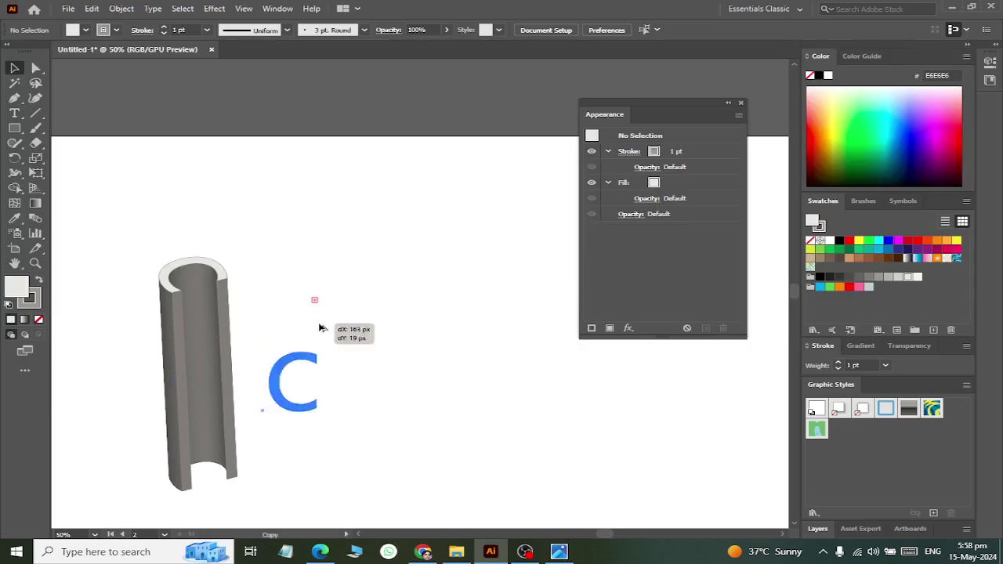
{"action": "left_click_drag", "start_coordinate": [210, 320], "coordinate": [366, 337]}
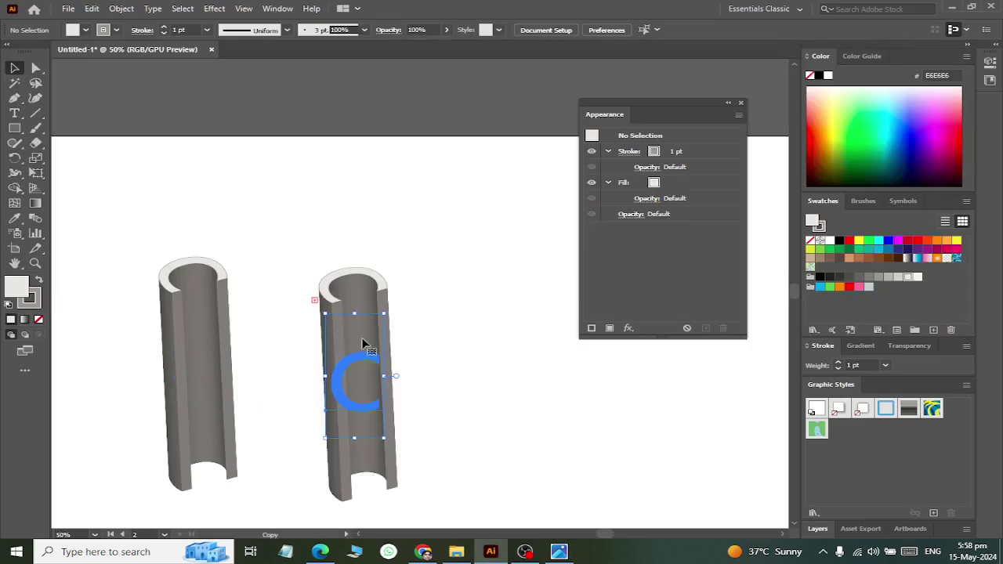
{"action": "left_click", "coordinate": [14, 113]}
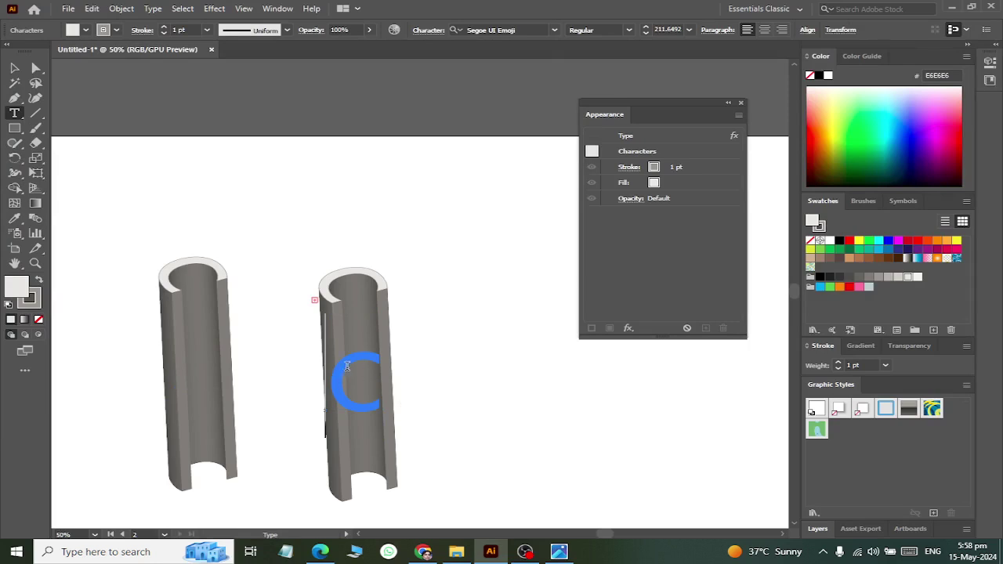
{"action": "type", "text": "e"}
{"action": "key", "text": "BackSpace"}
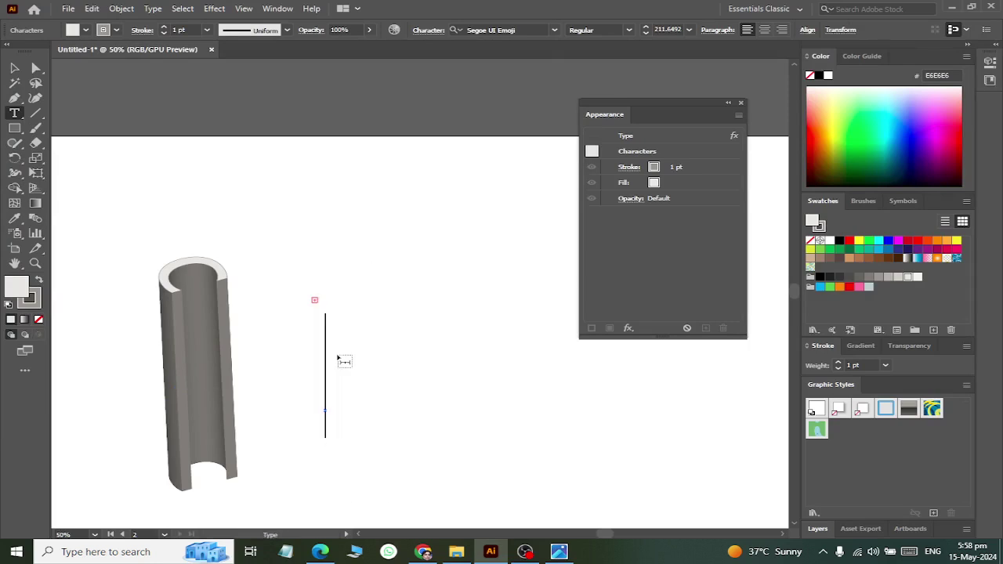
{"action": "type", "text": "E"}
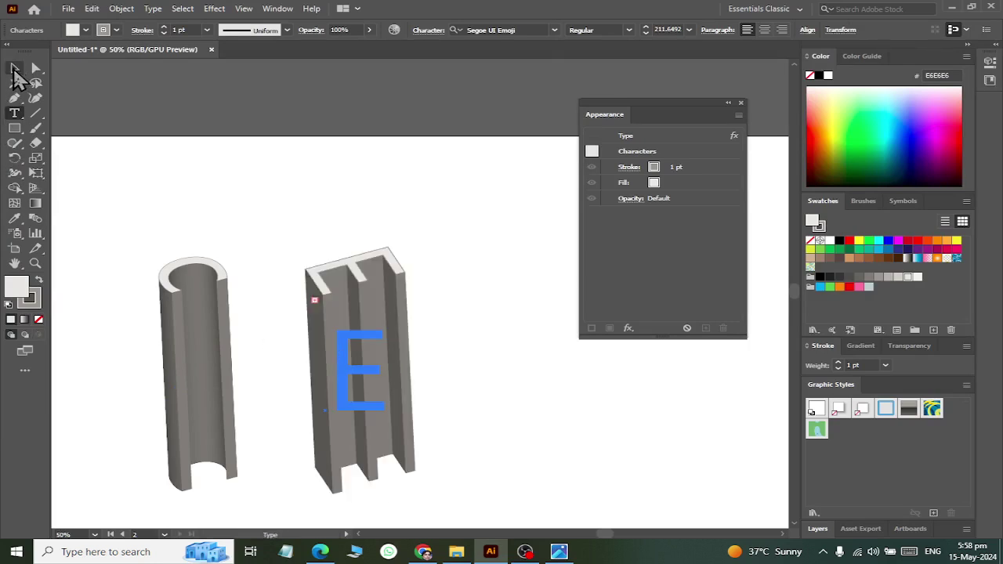
{"action": "left_click", "coordinate": [14, 67]}
{"action": "left_click", "coordinate": [277, 219]}
{"action": "left_click", "coordinate": [358, 368]}
Reposition the C and E columns to match the reference poster
{"action": "key", "text": "alt+Tab"}
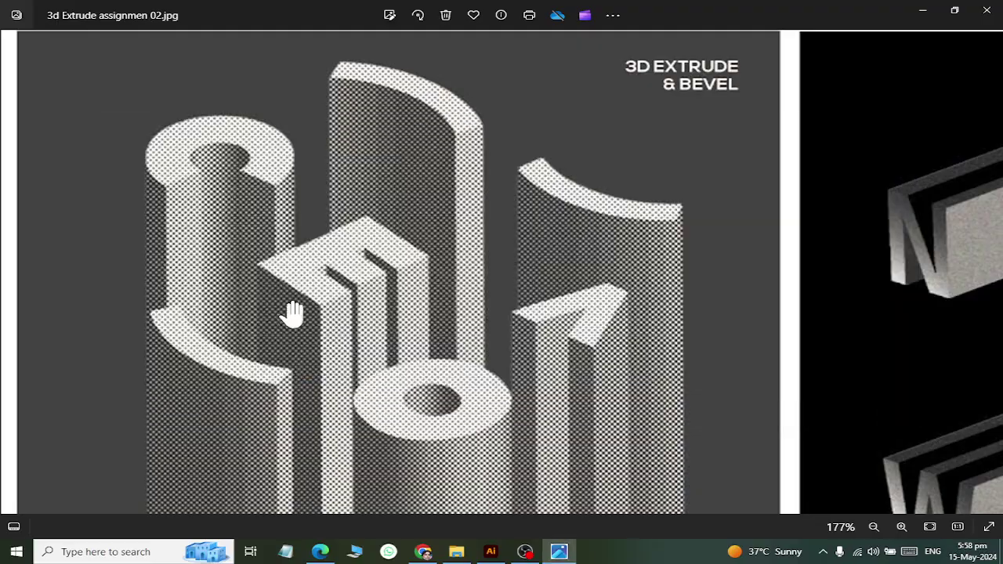
{"action": "key", "text": "alt+Tab"}
{"action": "mouse_move", "coordinate": [332, 366]}
{"action": "left_mouse_down"}
{"action": "mouse_move", "coordinate": [305, 372]}
{"action": "mouse_move", "coordinate": [330, 403]}
{"action": "left_mouse_up"}
{"action": "key", "text": "alt+Tab"}
{"action": "key", "text": "alt+Tab"}
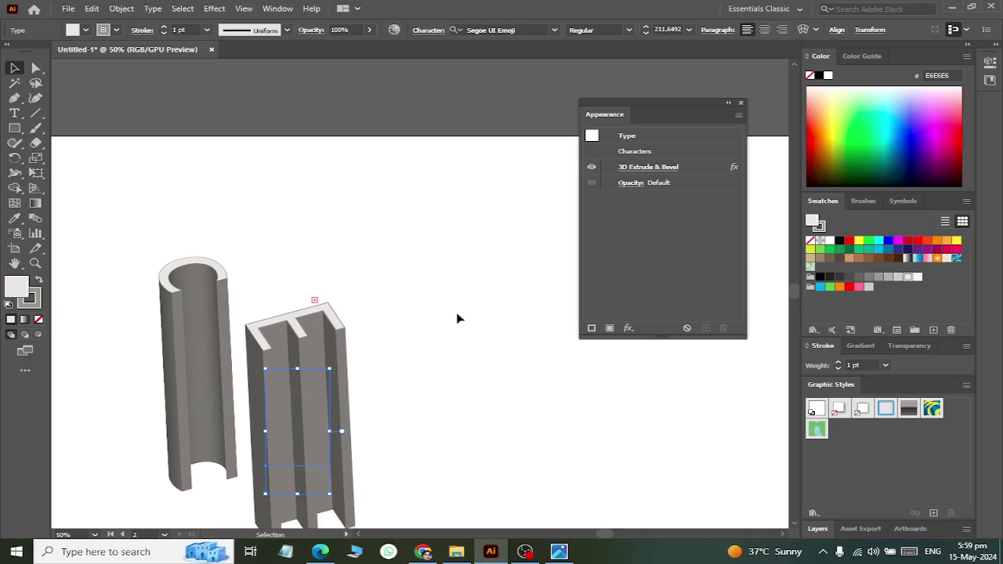
{"action": "left_click_drag", "start_coordinate": [230, 290], "coordinate": [230, 224]}
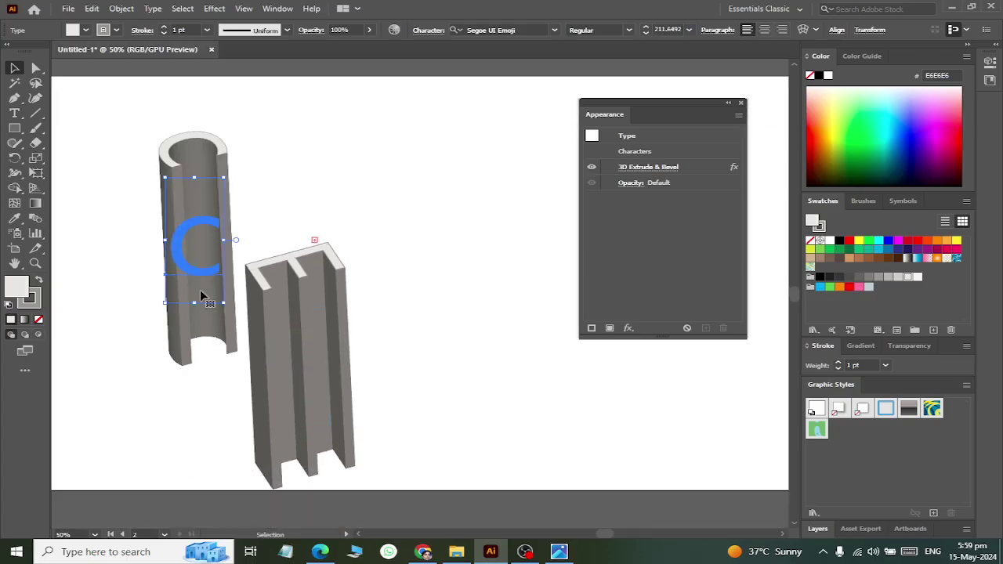
{"action": "left_click_drag", "start_coordinate": [320, 370], "coordinate": [309, 328]}
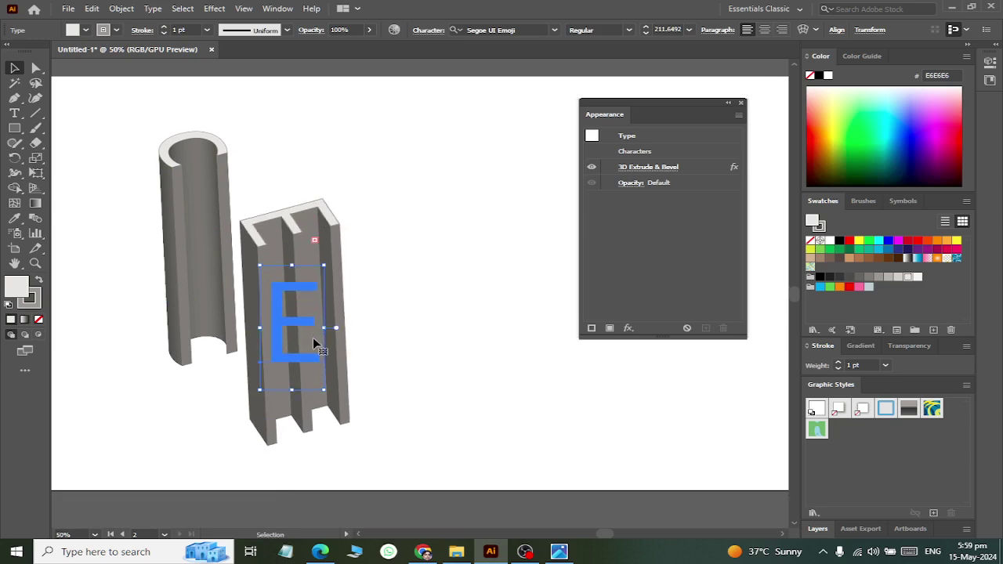
Set the E column's 3D extrude depth to 400 pt
{"action": "left_click", "coordinate": [647, 167]}
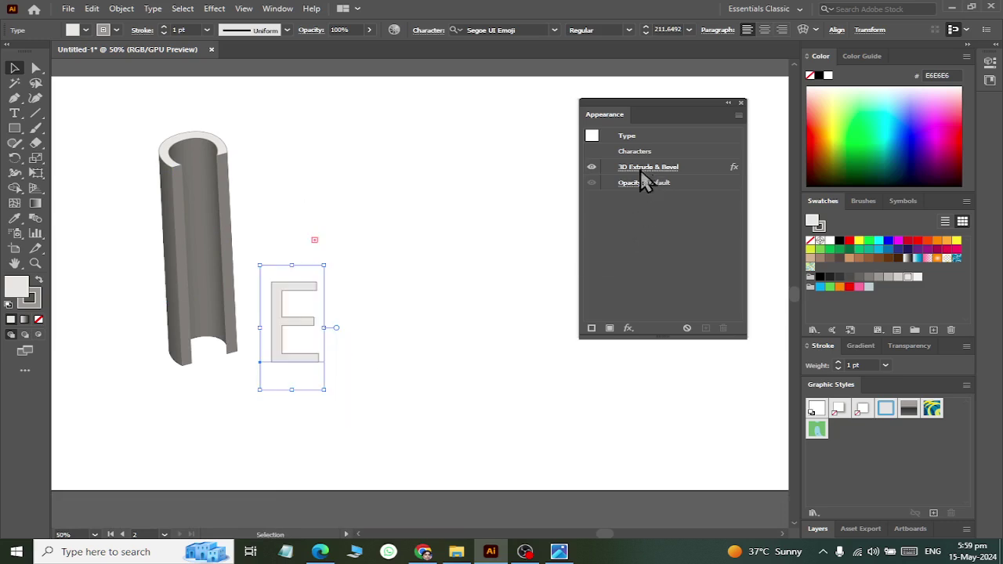
{"action": "left_click", "coordinate": [716, 279]}
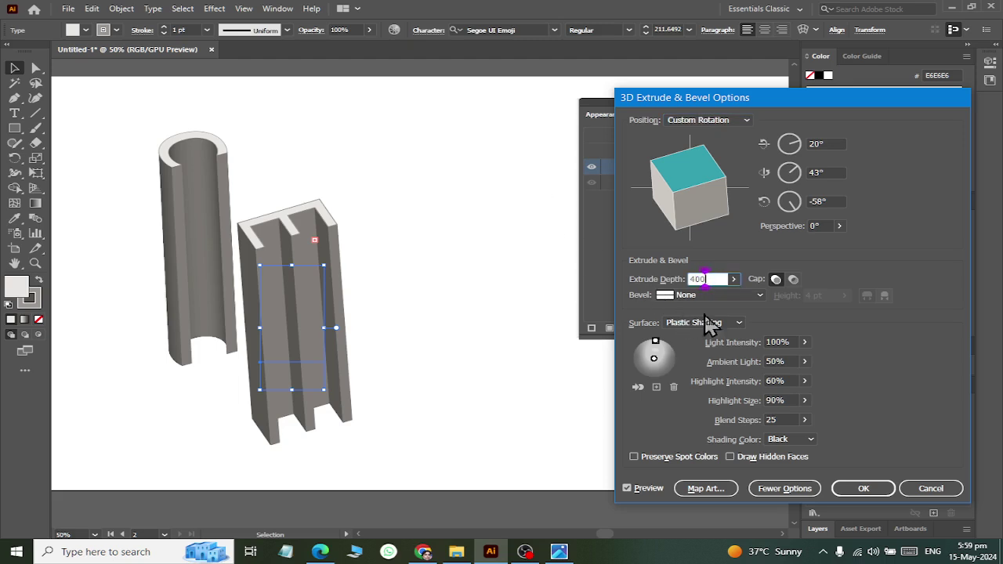
{"action": "left_click", "coordinate": [858, 490]}
{"action": "left_click", "coordinate": [764, 461]}
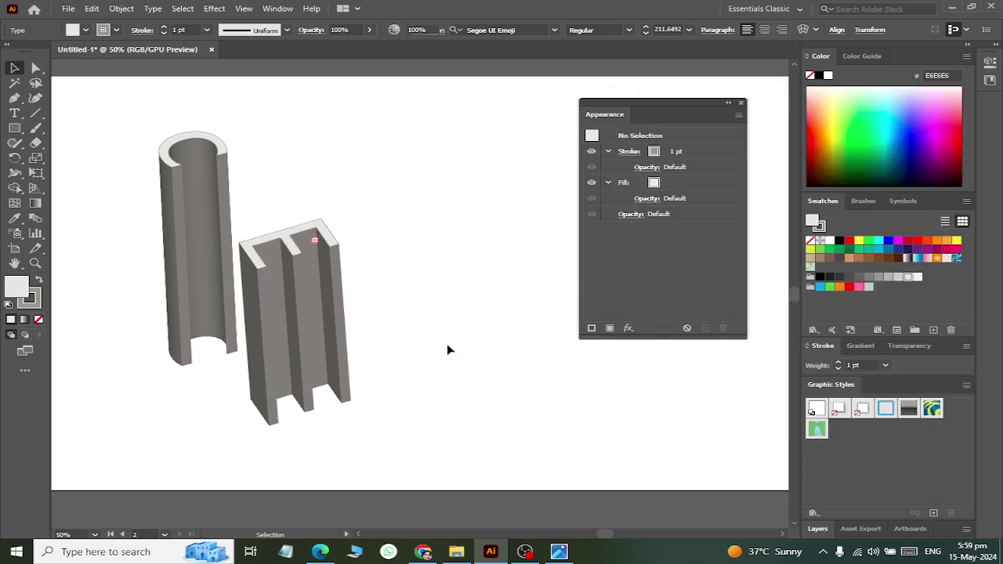
Duplicate the E column to the right and change the copy's letter to O
{"action": "left_click_drag", "start_coordinate": [275, 313], "coordinate": [427, 338]}
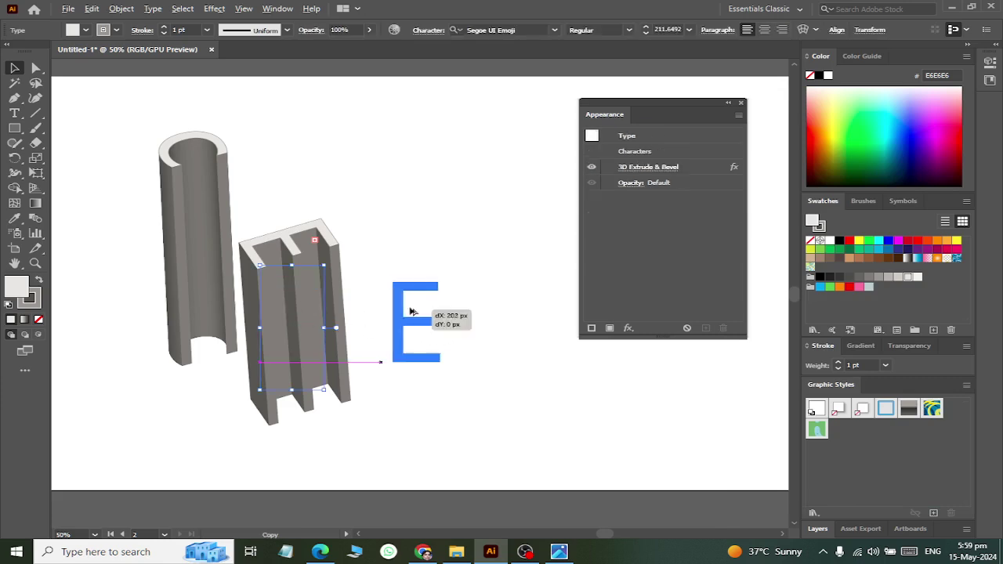
{"action": "double_click", "coordinate": [433, 321]}
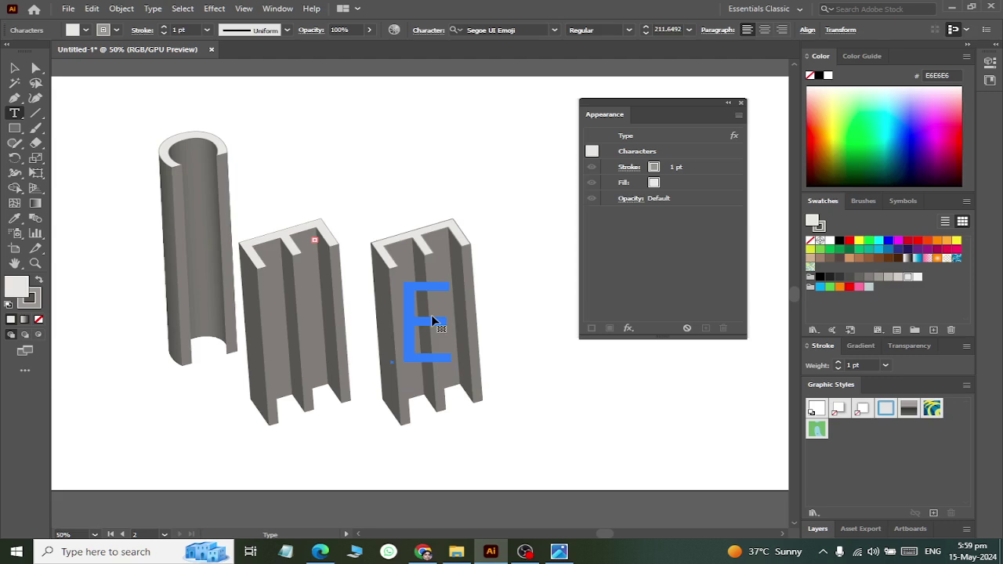
{"action": "type", "text": "O"}
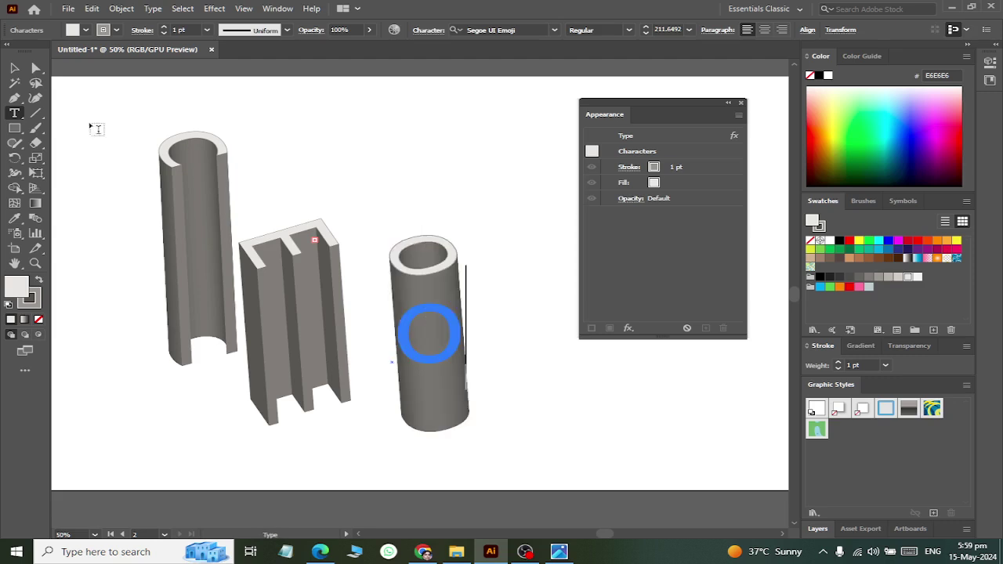
{"action": "key", "text": "Escape"}
{"action": "left_click", "coordinate": [481, 262]}
Set the O cylinder's first 3D rotation angle to 23°
{"action": "key", "text": "alt+Tab"}
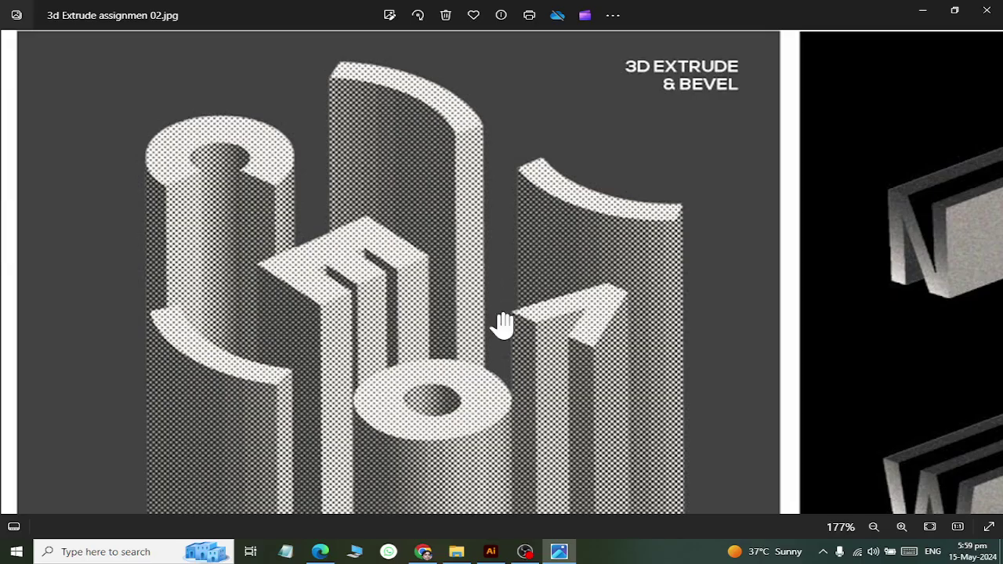
{"action": "key", "text": "alt+Tab"}
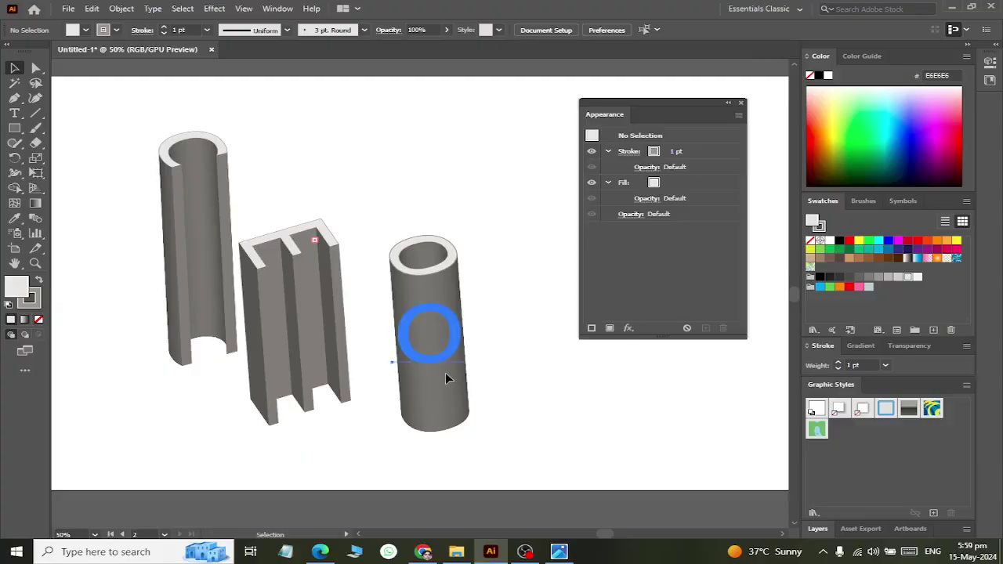
{"action": "left_click", "coordinate": [445, 380]}
{"action": "left_click", "coordinate": [666, 170]}
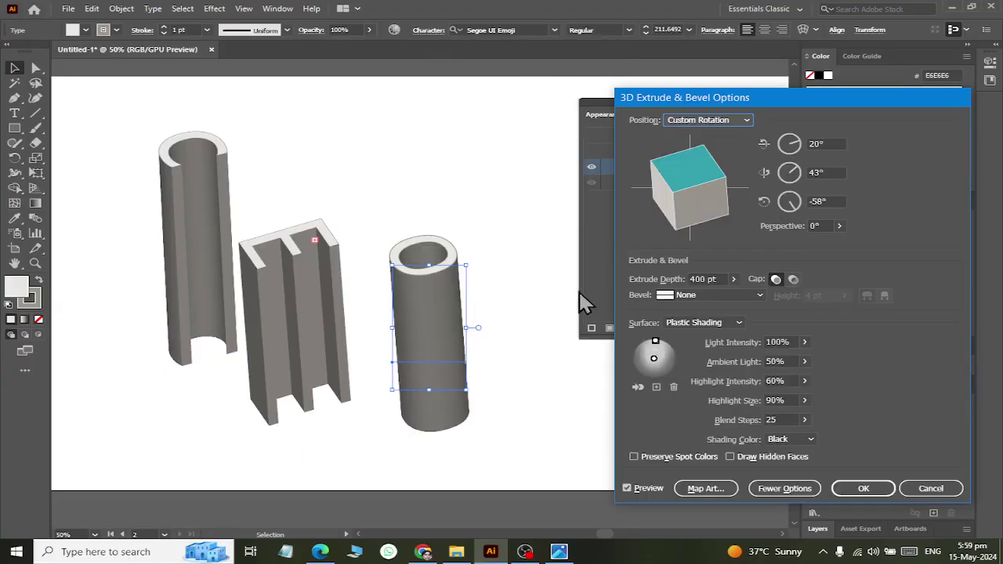
{"action": "left_click", "coordinate": [824, 144]}
{"action": "key", "text": "Up"}
{"action": "key", "text": "Up"}
{"action": "key", "text": "Up"}
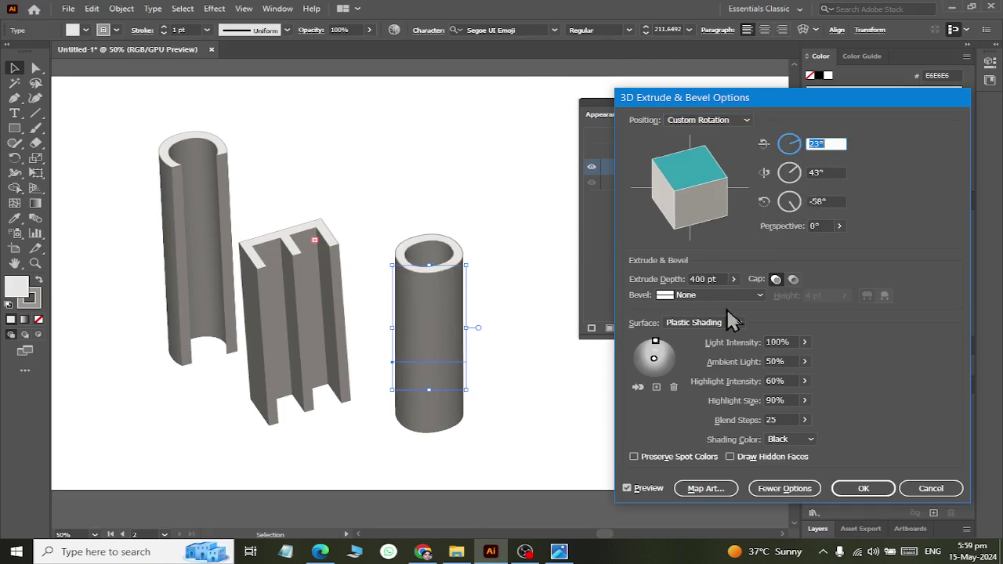
{"action": "key", "text": "alt+Tab"}
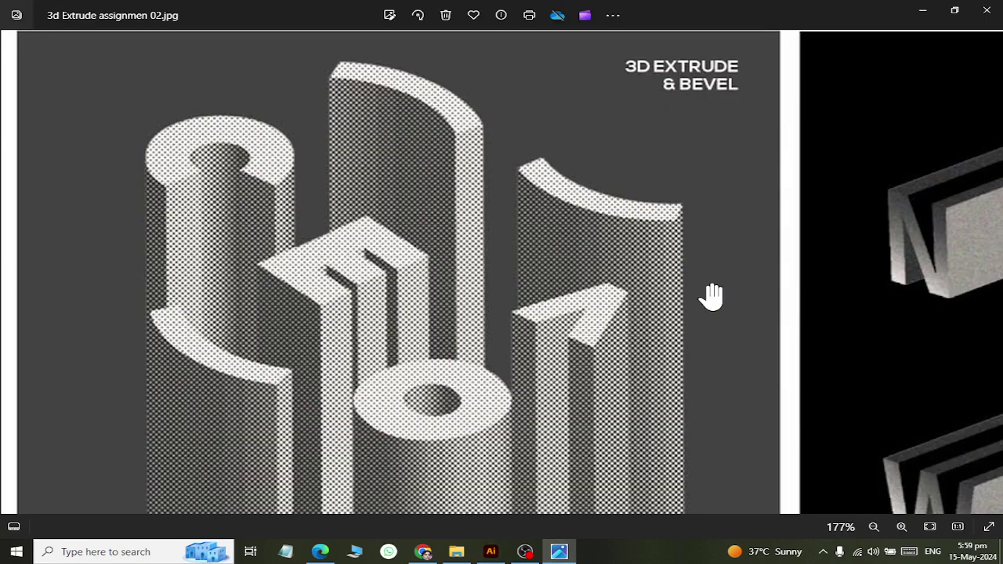
{"action": "key", "text": "alt+Tab"}
{"action": "left_click", "coordinate": [862, 488]}
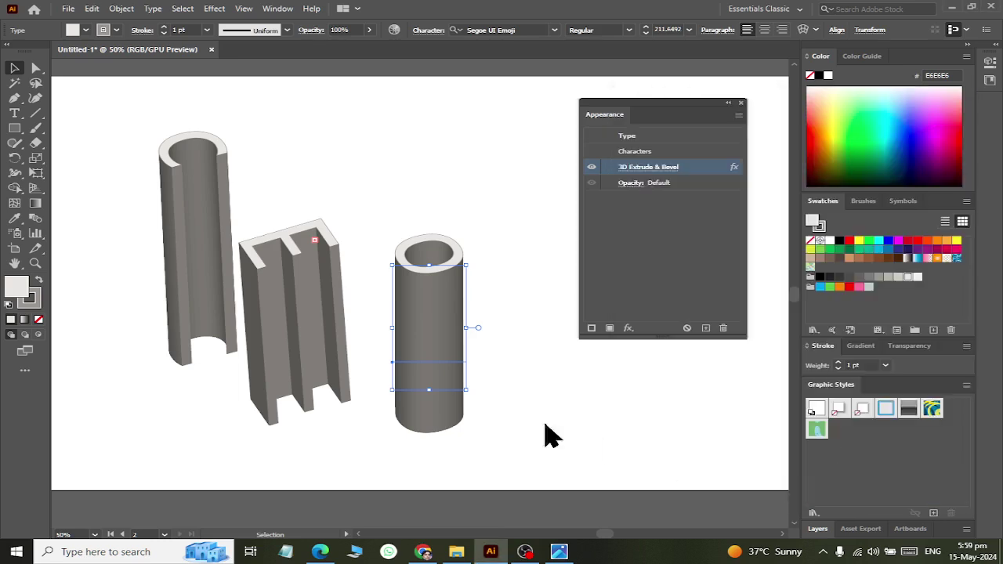
Cluster the E and O columns against the C, following the reference poster
{"action": "left_click_drag", "start_coordinate": [436, 354], "coordinate": [407, 400]}
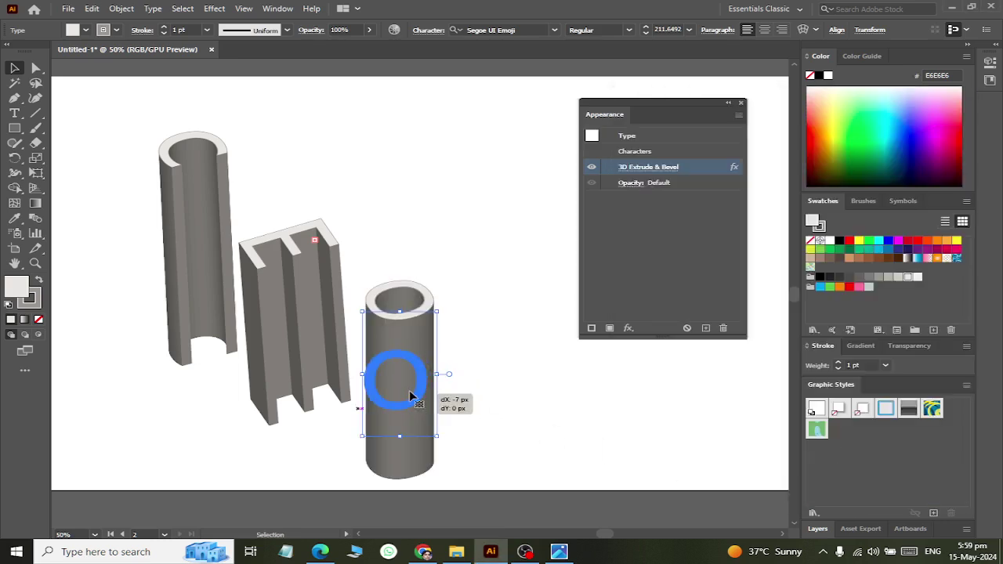
{"action": "key", "text": "alt+Tab"}
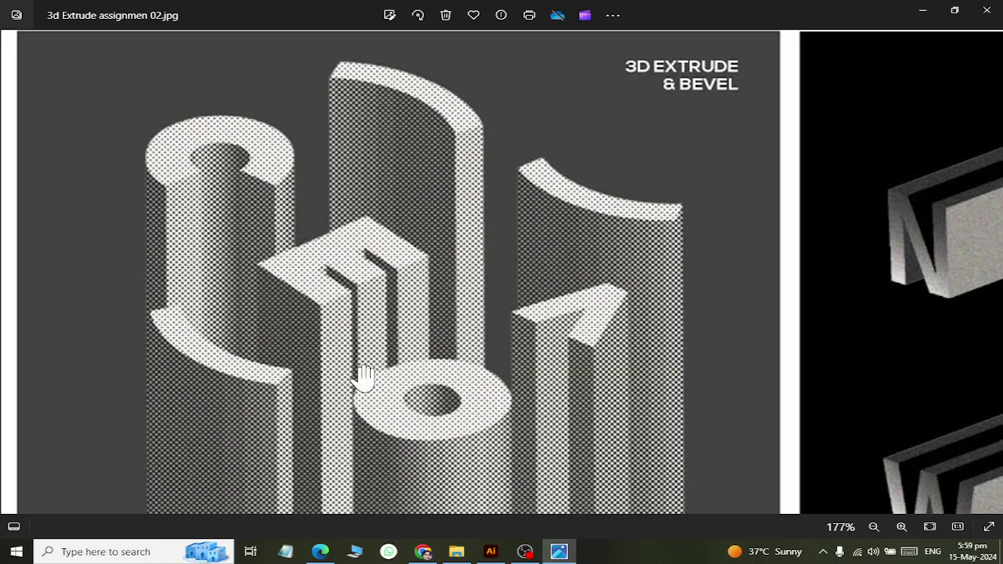
{"action": "key", "text": "alt+Tab"}
{"action": "left_click_drag", "start_coordinate": [274, 288], "coordinate": [235, 267]}
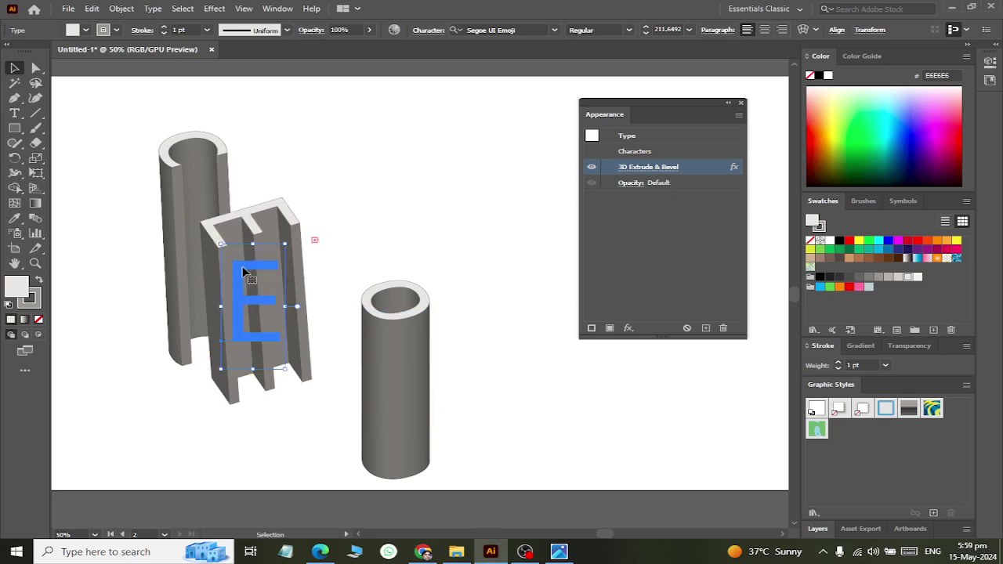
{"action": "left_click_drag", "start_coordinate": [392, 365], "coordinate": [310, 361]}
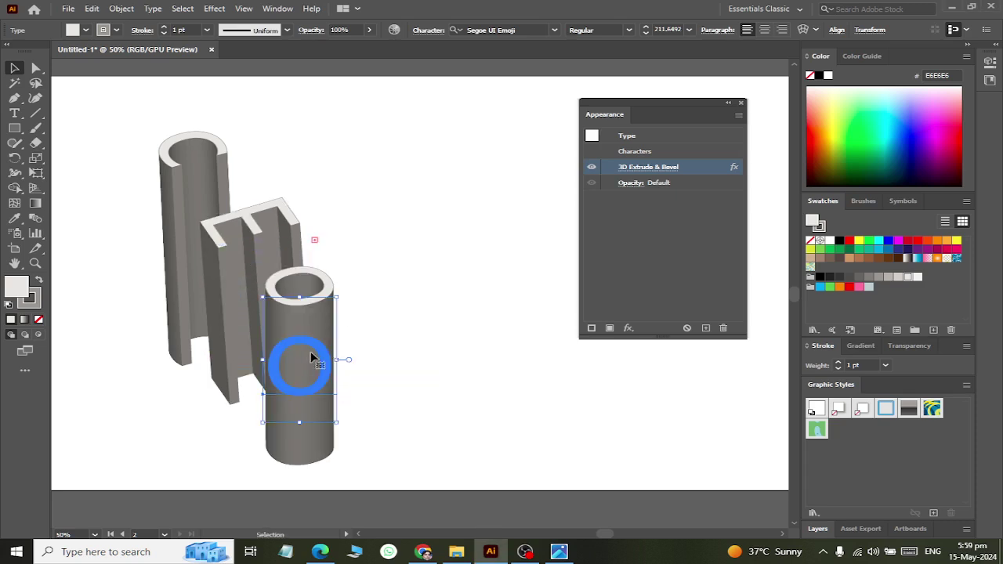
{"action": "key", "text": "alt+Tab"}
{"action": "key", "text": "alt+Tab"}
{"action": "left_click", "coordinate": [548, 385]}
{"action": "scroll", "coordinate": [387, 174], "scroll_direction": "up", "scroll_amount": 2}
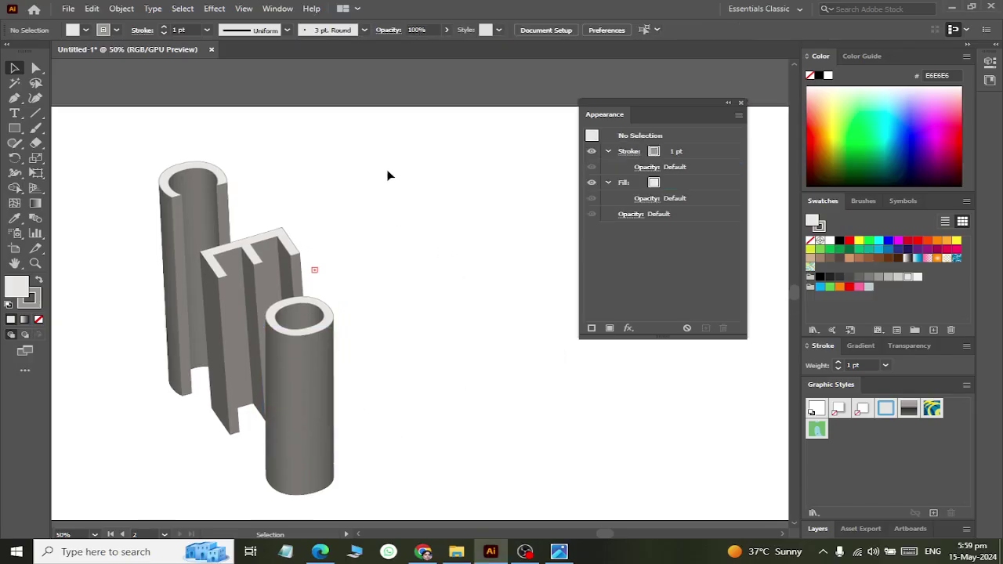
{"action": "key", "text": "alt+Tab"}
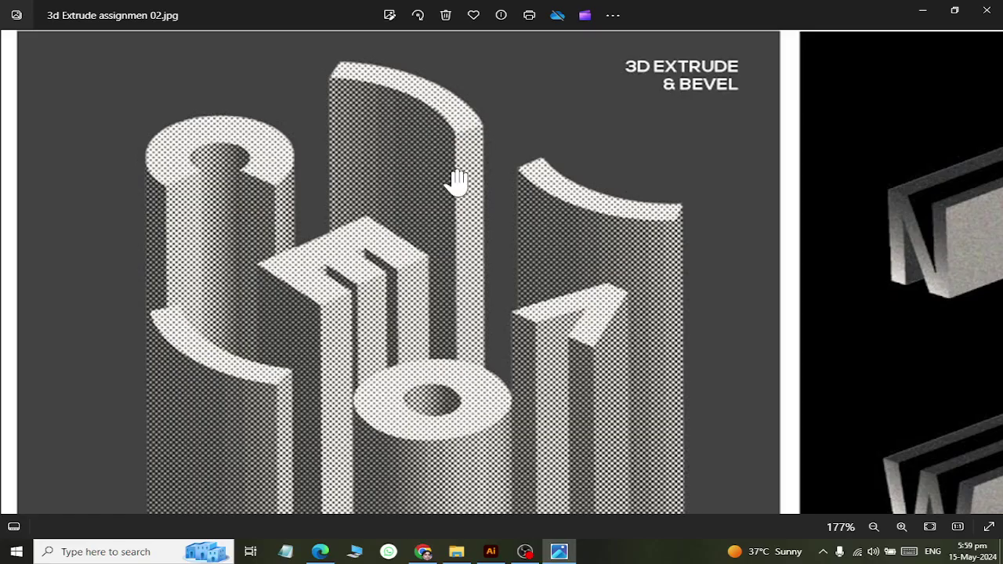
{"action": "key", "text": "alt+Tab"}
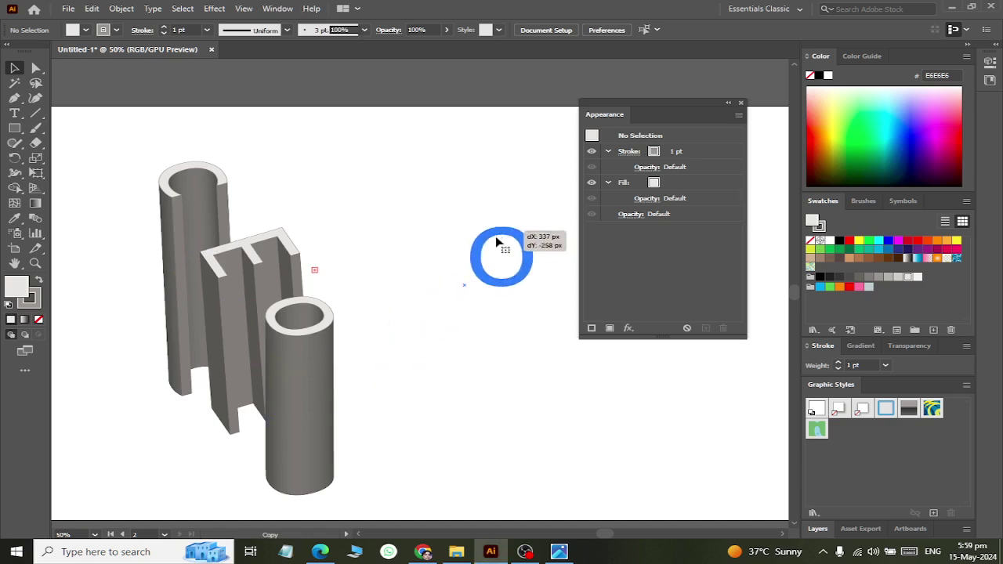
Duplicate the O column to the upper right and change its letter to '(' for an arc
{"action": "left_click_drag", "start_coordinate": [300, 370], "coordinate": [501, 229]}
{"action": "left_click", "coordinate": [14, 113]}
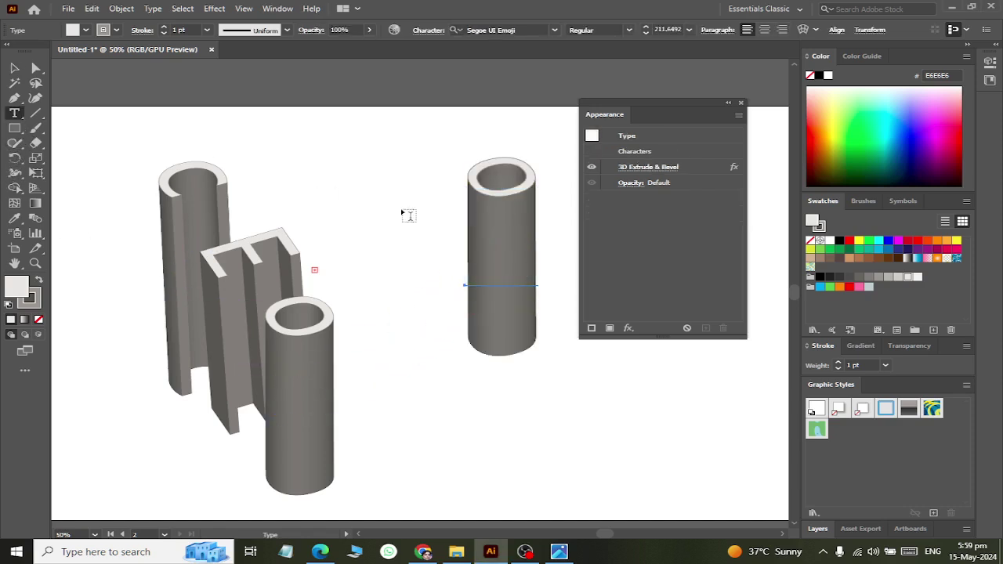
{"action": "double_click", "coordinate": [464, 216]}
{"action": "type", "text": "("}
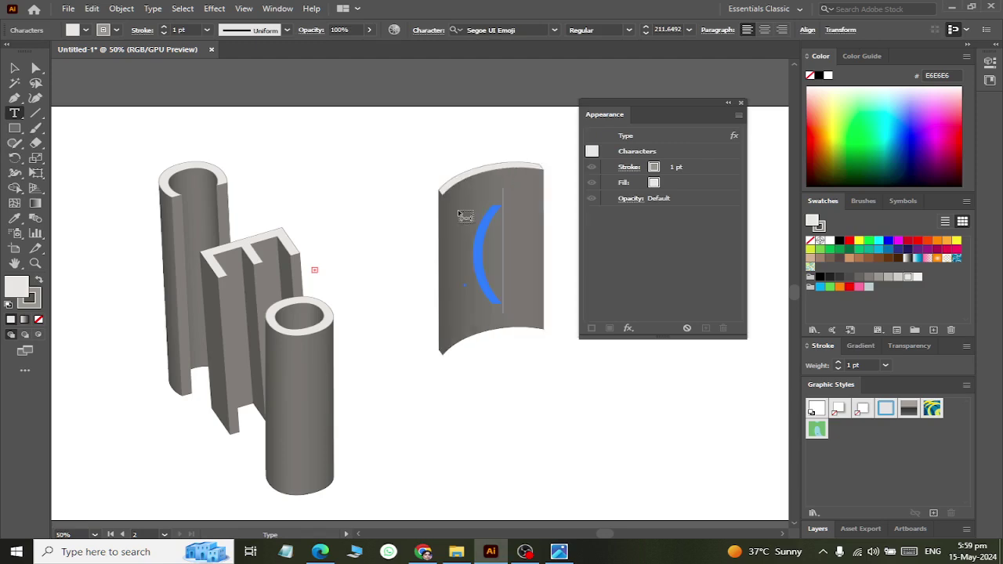
{"action": "left_click", "coordinate": [14, 69]}
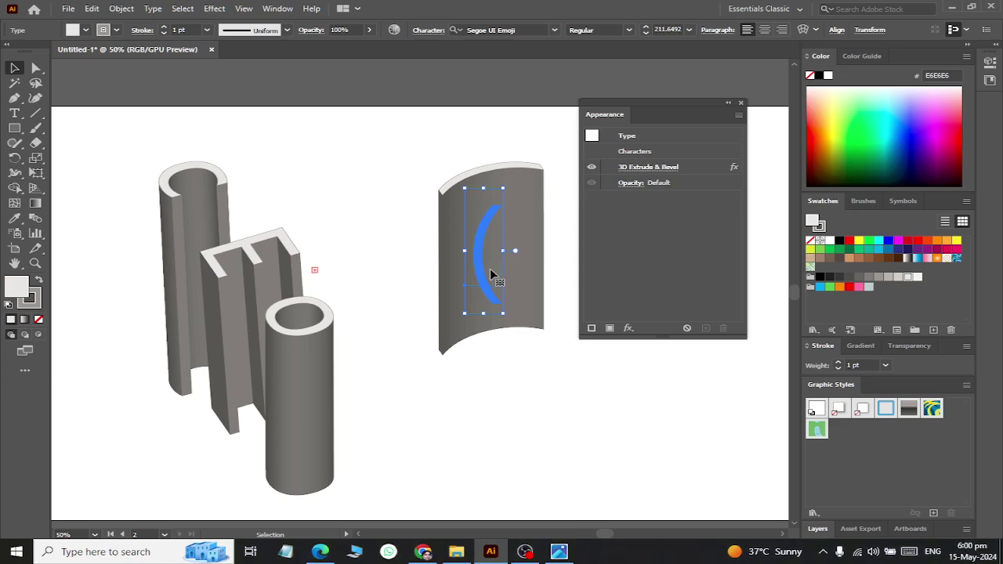
Place the arc lower right, put a second arc copy at lower left, and reopen 3D Extrude & Bevel
{"action": "mouse_move", "coordinate": [502, 270]}
{"action": "left_mouse_down"}
{"action": "mouse_move", "coordinate": [567, 415]}
{"action": "mouse_move", "coordinate": [448, 226]}
{"action": "mouse_move", "coordinate": [570, 410]}
{"action": "mouse_move", "coordinate": [553, 416]}
{"action": "left_mouse_up"}
{"action": "key", "text": "t"}
{"action": "left_click", "coordinate": [553, 410]}
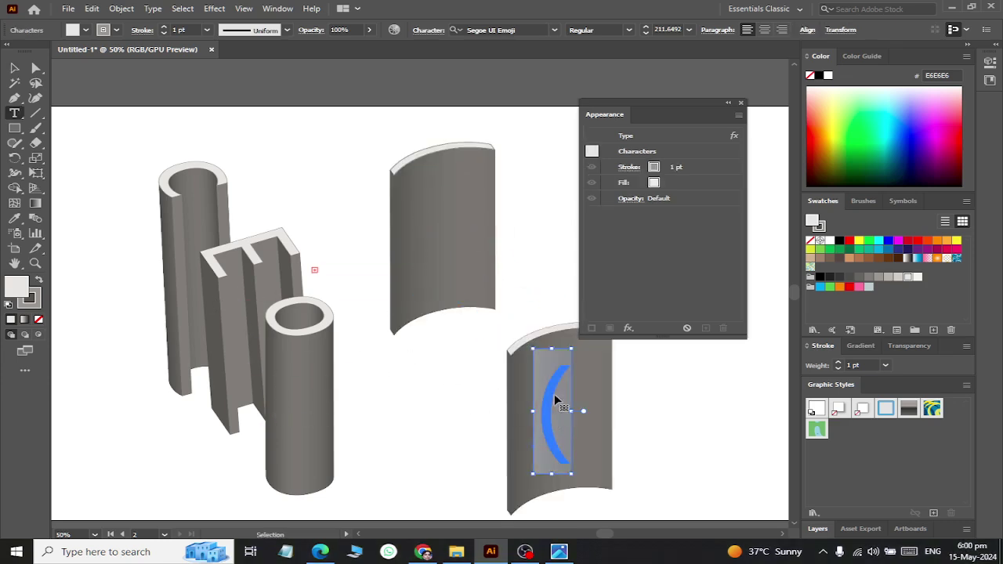
{"action": "left_click", "coordinate": [14, 69]}
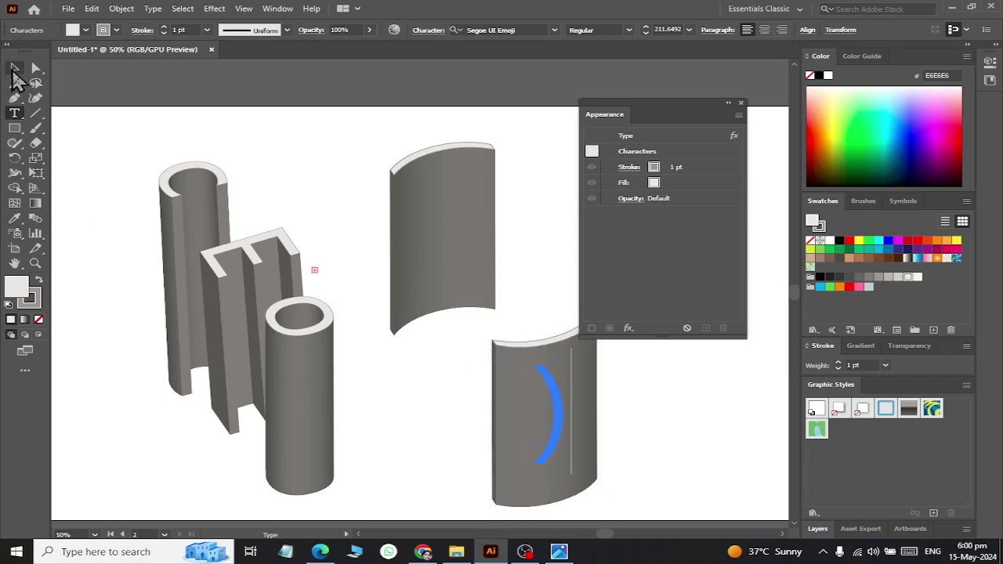
{"action": "left_click_drag", "start_coordinate": [537, 390], "coordinate": [123, 398]}
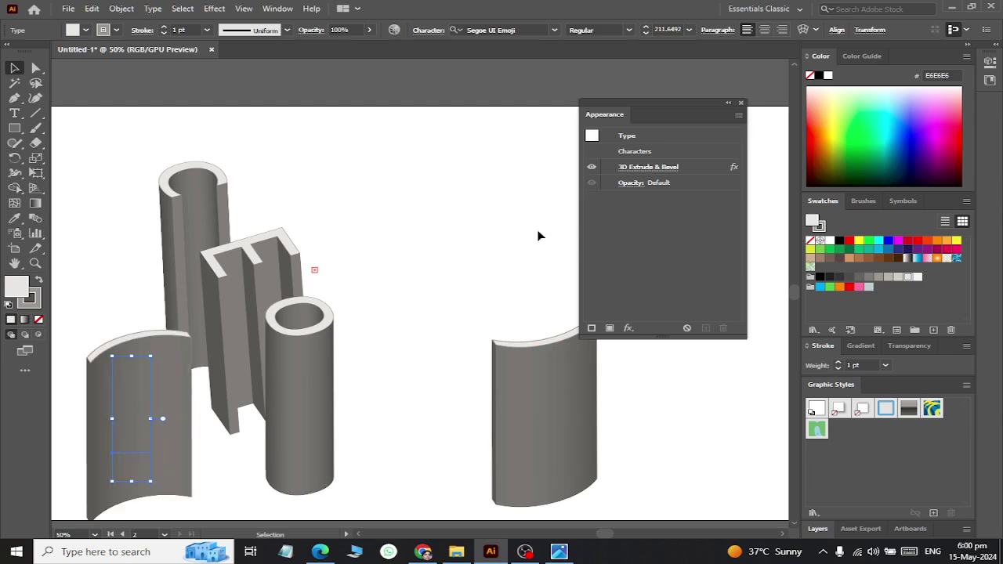
{"action": "left_click", "coordinate": [665, 167]}
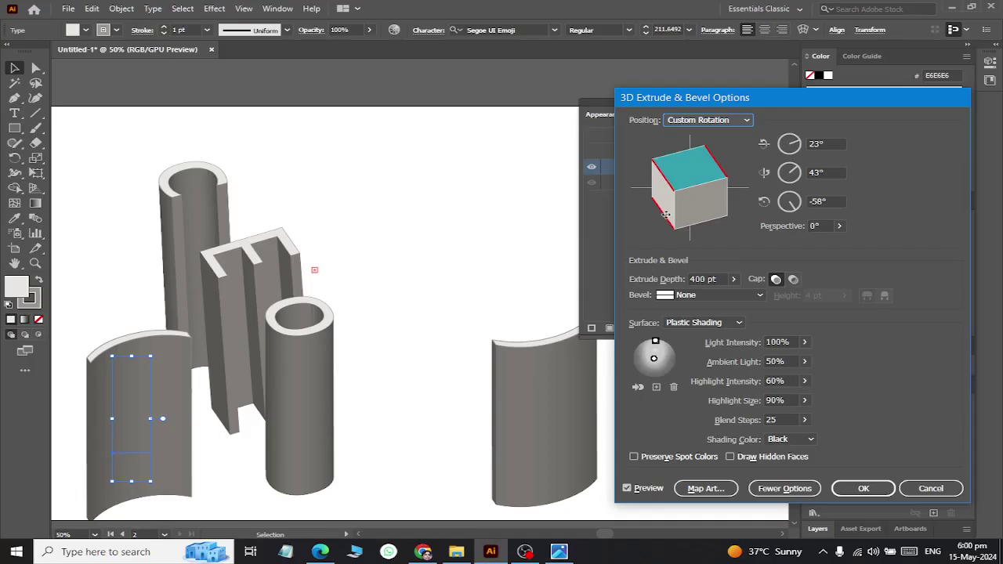
Tilt the left curved piece roughly upright with the 3D rotation cube
{"action": "left_click_drag", "start_coordinate": [665, 217], "coordinate": [704, 211]}
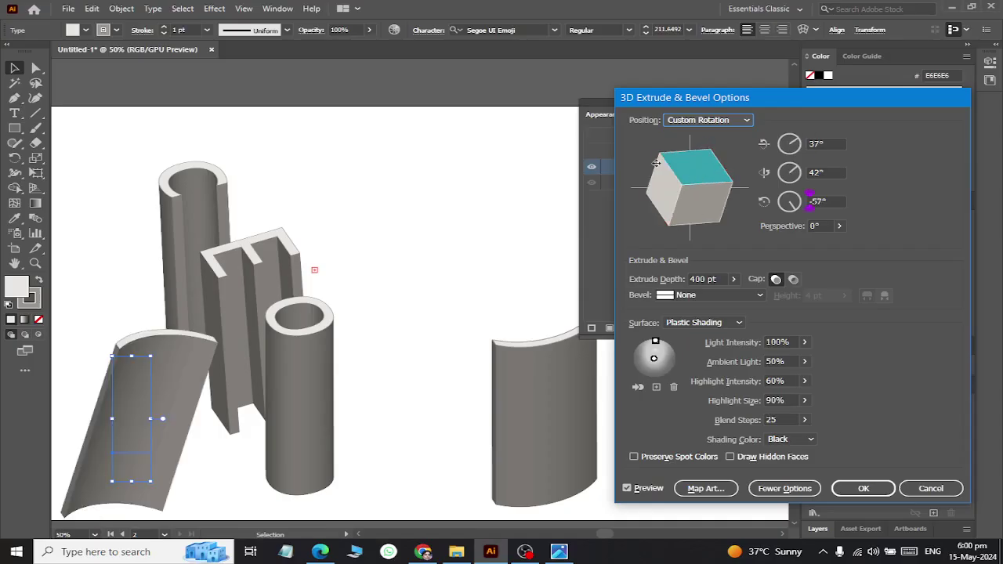
{"action": "mouse_move", "coordinate": [656, 162]}
{"action": "left_mouse_down"}
{"action": "mouse_move", "coordinate": [693, 194]}
{"action": "mouse_move", "coordinate": [670, 217]}
{"action": "mouse_move", "coordinate": [720, 159]}
{"action": "mouse_move", "coordinate": [686, 184]}
{"action": "left_mouse_up"}
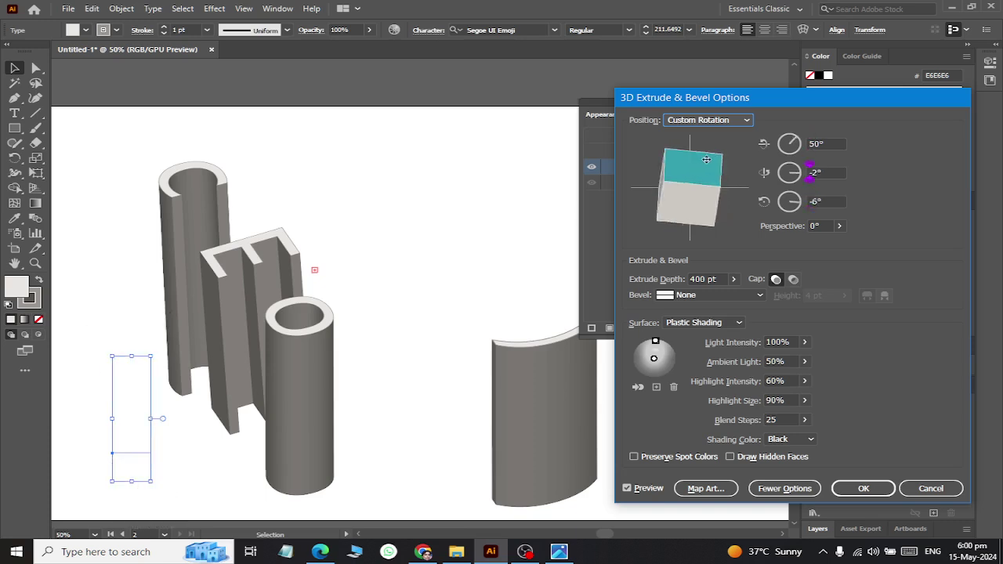
{"action": "left_click_drag", "start_coordinate": [693, 207], "coordinate": [656, 205]}
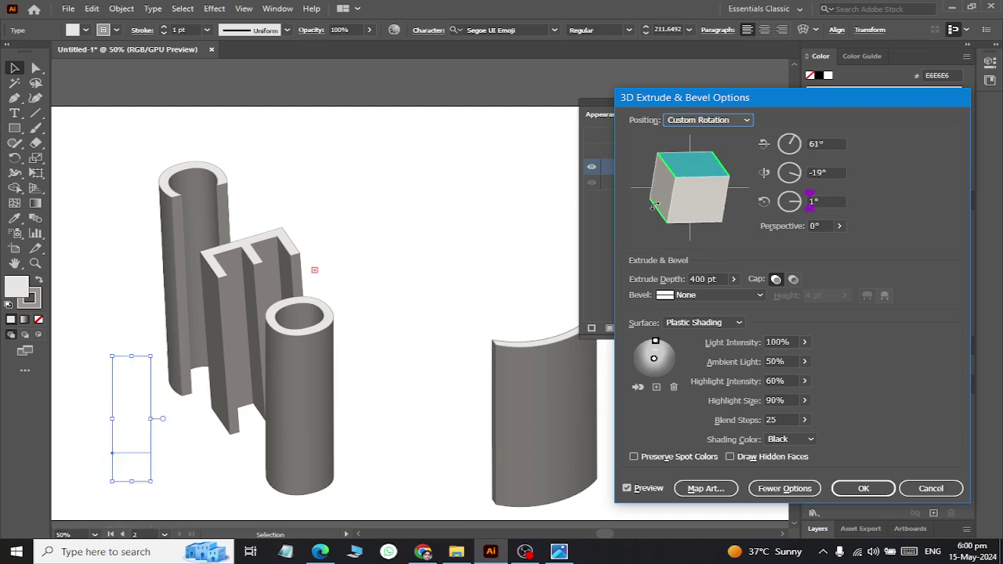
Fine-tune the rotation to 70°, -11°, 3° and the extrude depth to 403 pt
{"action": "double_click", "coordinate": [833, 172]}
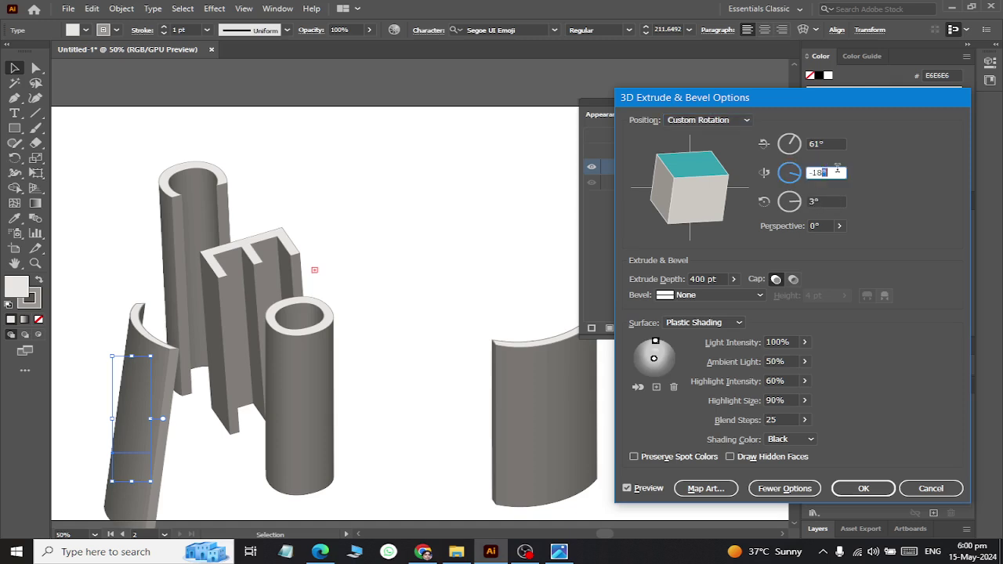
{"action": "key", "text": "Up"}
{"action": "key", "text": "Up"}
{"action": "key", "text": "Up"}
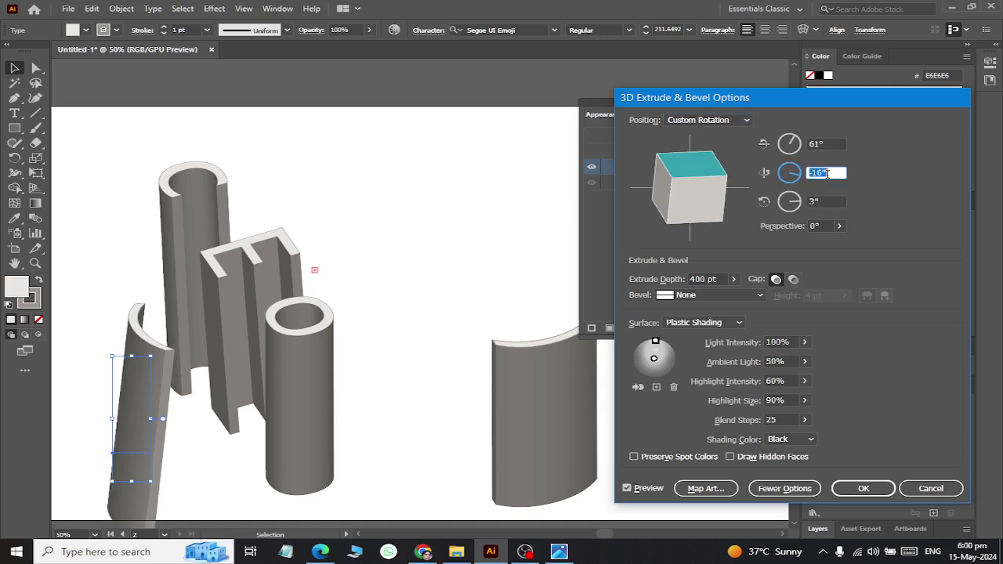
{"action": "key", "text": "Up"}
{"action": "key", "text": "Up"}
{"action": "key", "text": "Up"}
{"action": "key", "text": "Up"}
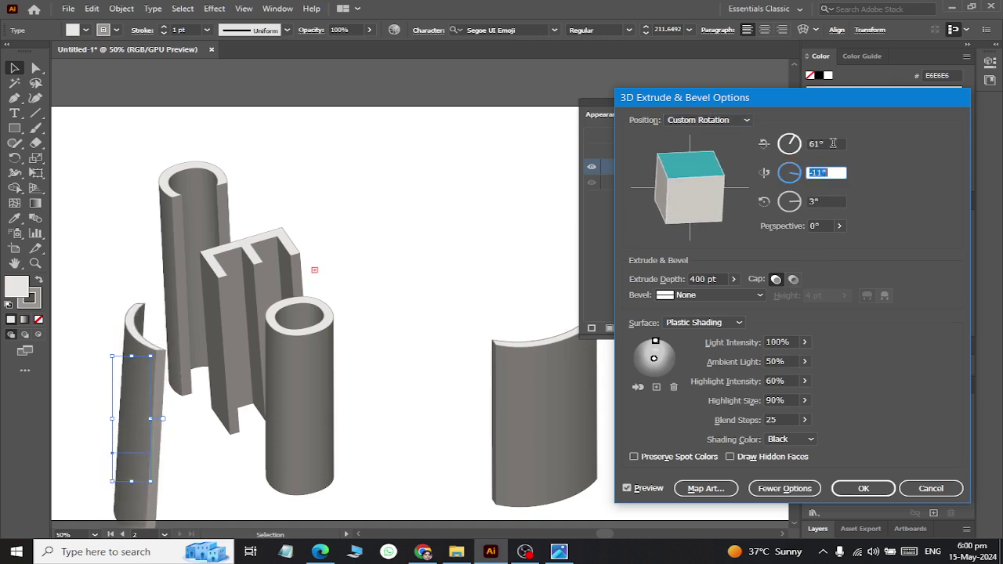
{"action": "left_click", "coordinate": [823, 143]}
{"action": "key", "text": "Up"}
{"action": "key", "text": "Up"}
{"action": "key", "text": "Up"}
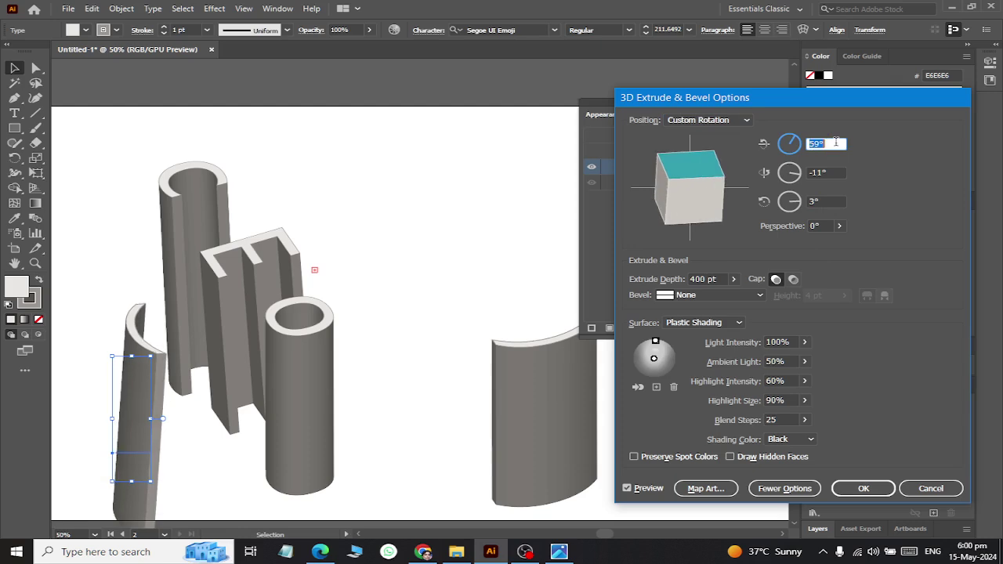
{"action": "key", "text": "Up"}
{"action": "key", "text": "Up"}
{"action": "key", "text": "Up"}
{"action": "key", "text": "Up"}
{"action": "key", "text": "Up"}
{"action": "key", "text": "Up"}
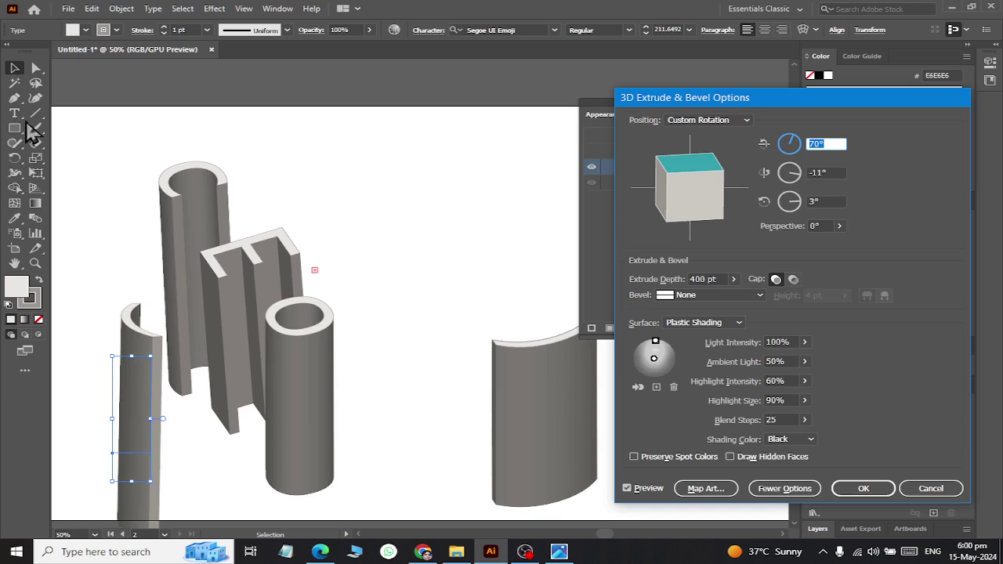
{"action": "left_click", "coordinate": [720, 278]}
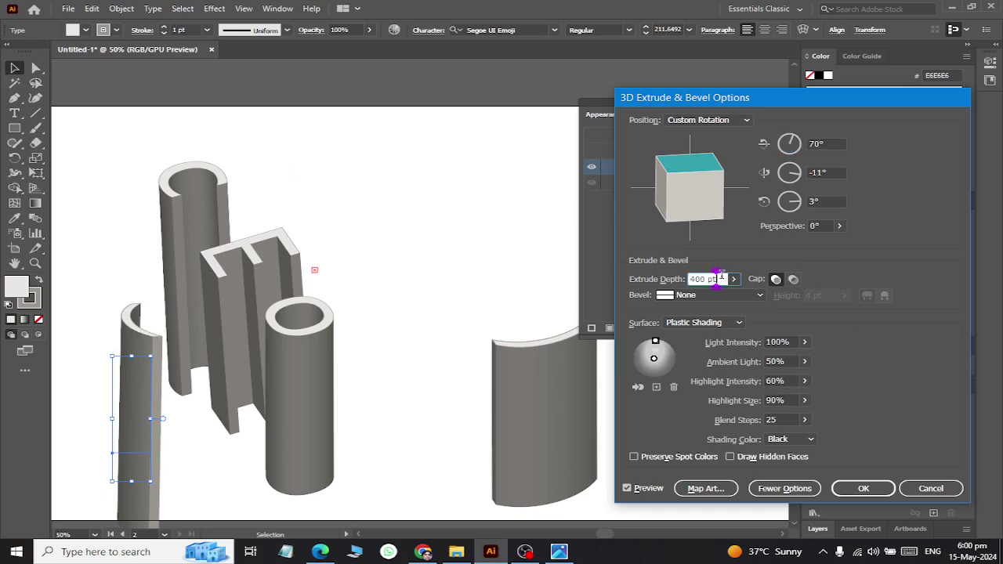
{"action": "key", "text": "Up"}
{"action": "key", "text": "Up"}
{"action": "key", "text": "Up"}
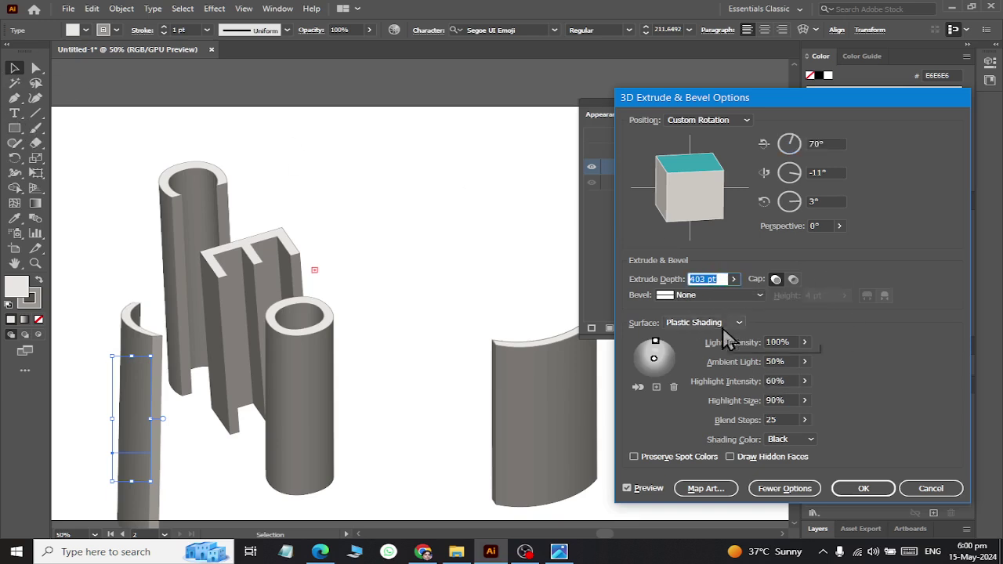
Apply the 3D settings and move the curved piece up about 75 px
{"action": "left_click", "coordinate": [864, 488]}
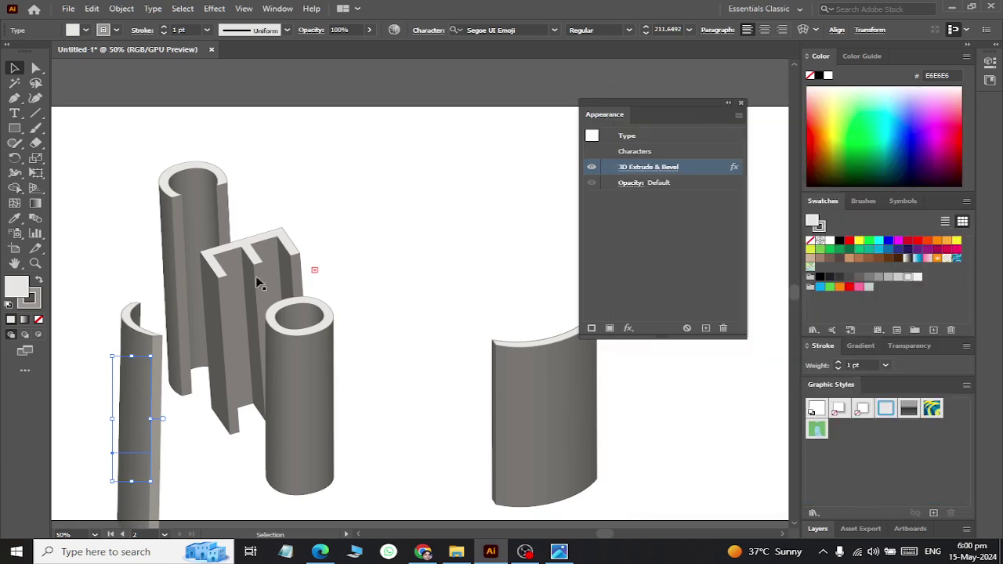
{"action": "left_click", "coordinate": [14, 68]}
{"action": "mouse_move", "coordinate": [129, 449]}
{"action": "left_mouse_down"}
{"action": "mouse_move", "coordinate": [129, 390]}
{"action": "mouse_move", "coordinate": [149, 440]}
{"action": "left_mouse_up"}
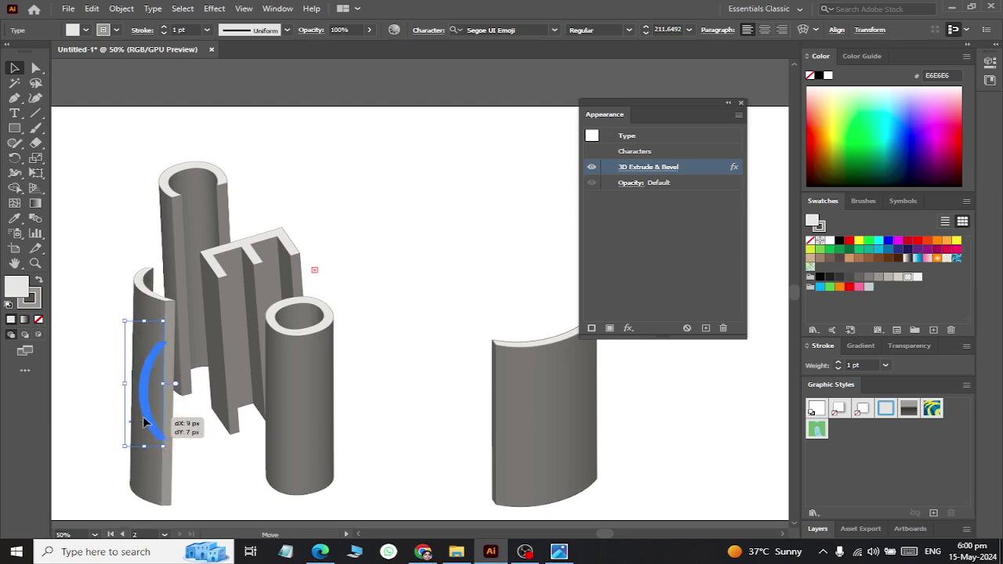
Enlarge the curved piece's text to 250 pt
{"action": "double_click", "coordinate": [144, 402]}
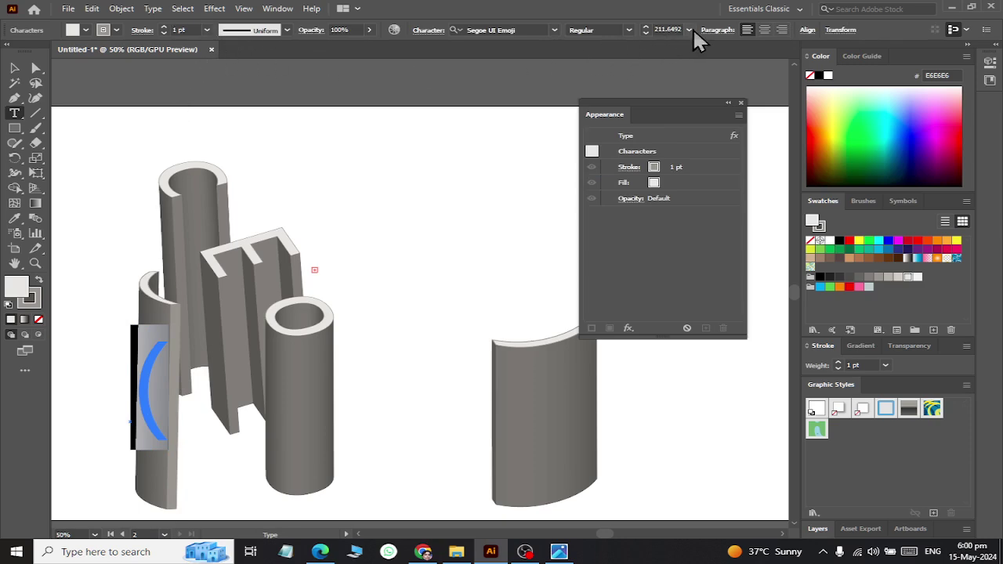
{"action": "left_click", "coordinate": [664, 32]}
{"action": "type", "text": "250"}
{"action": "key", "text": "Return"}
{"action": "key", "text": "Escape"}
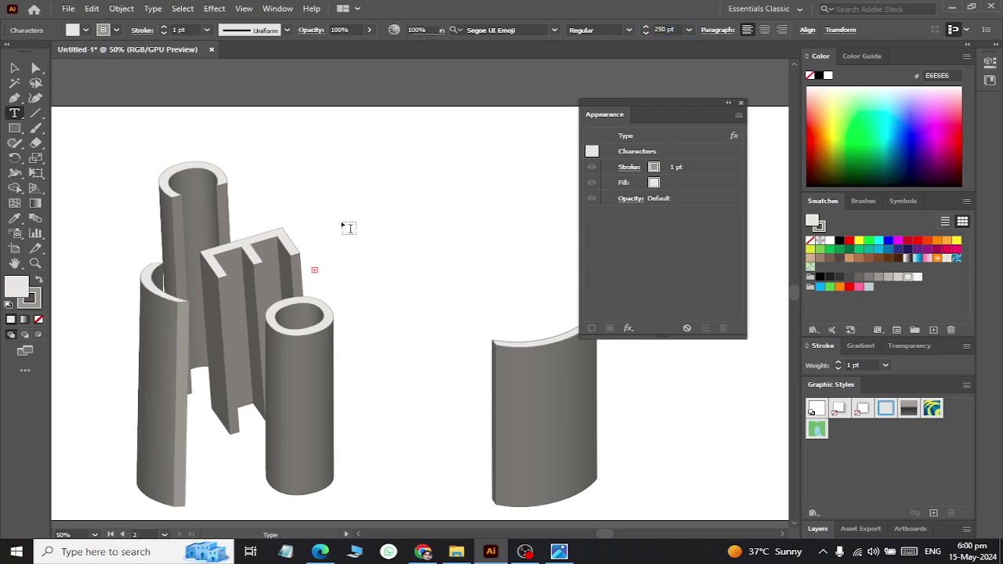
Slightly rotate and settle the piece against the left column, then check the reference poster
{"action": "left_click", "coordinate": [14, 68]}
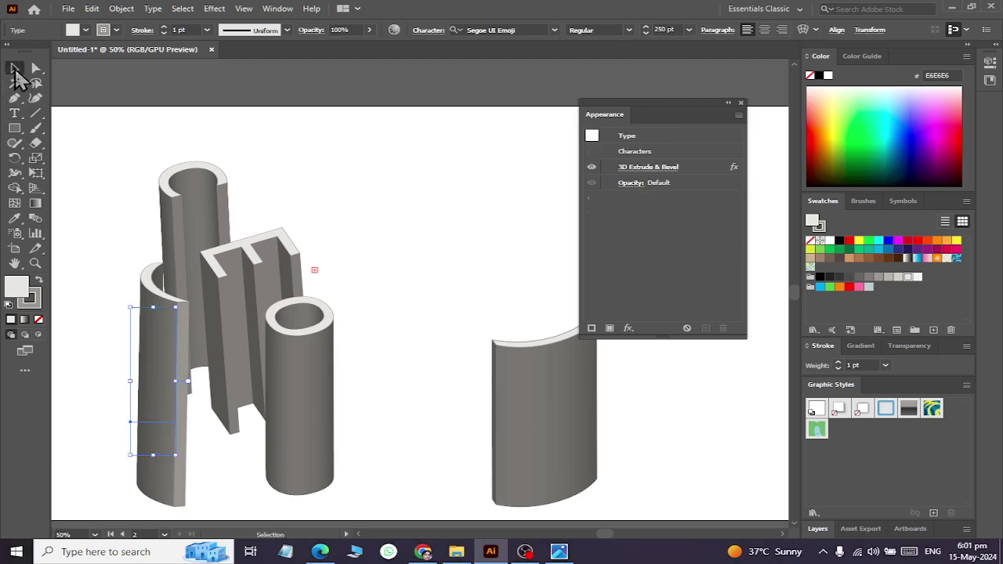
{"action": "left_click_drag", "start_coordinate": [161, 376], "coordinate": [149, 376]}
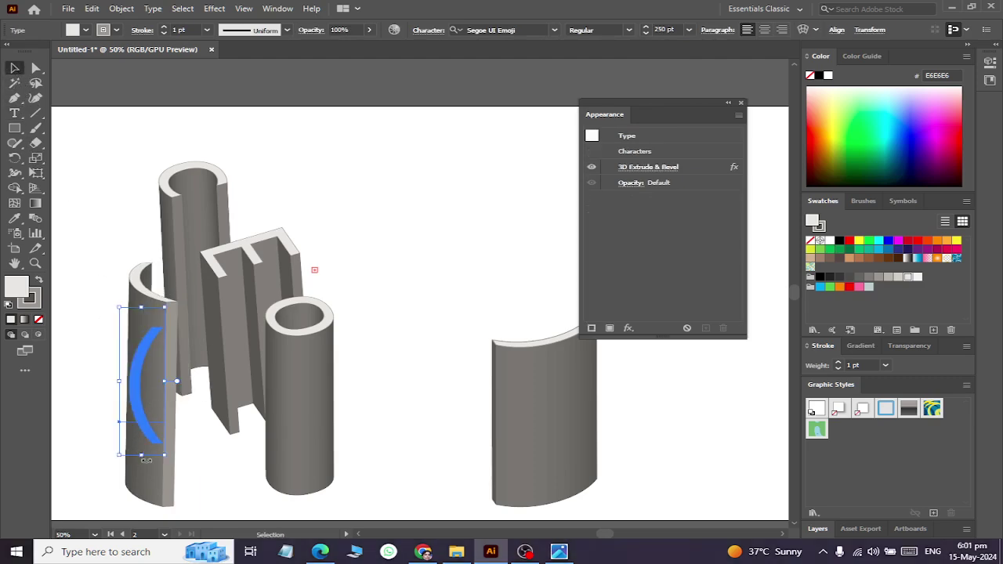
{"action": "left_click_drag", "start_coordinate": [146, 461], "coordinate": [137, 431]}
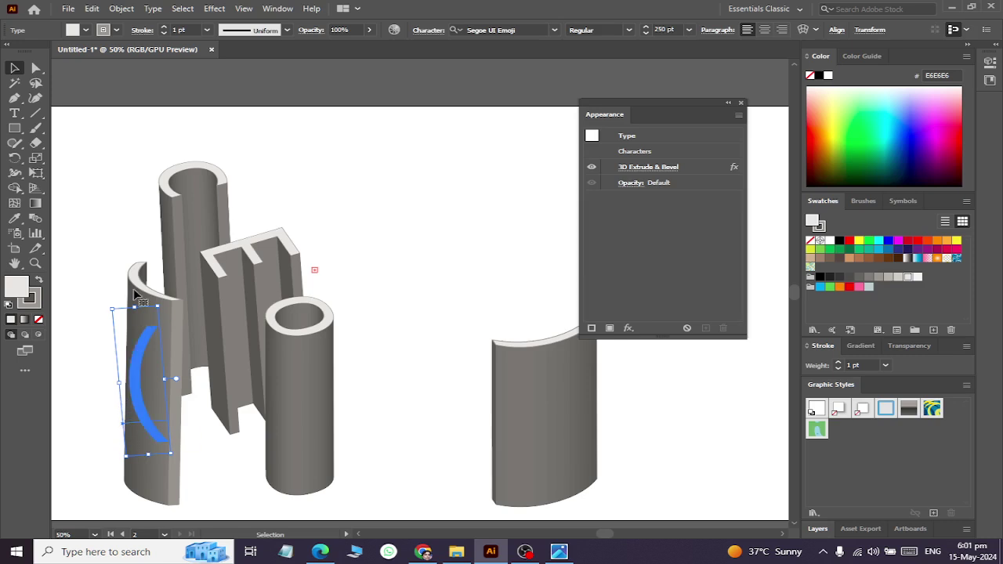
{"action": "left_click_drag", "start_coordinate": [134, 288], "coordinate": [140, 305]}
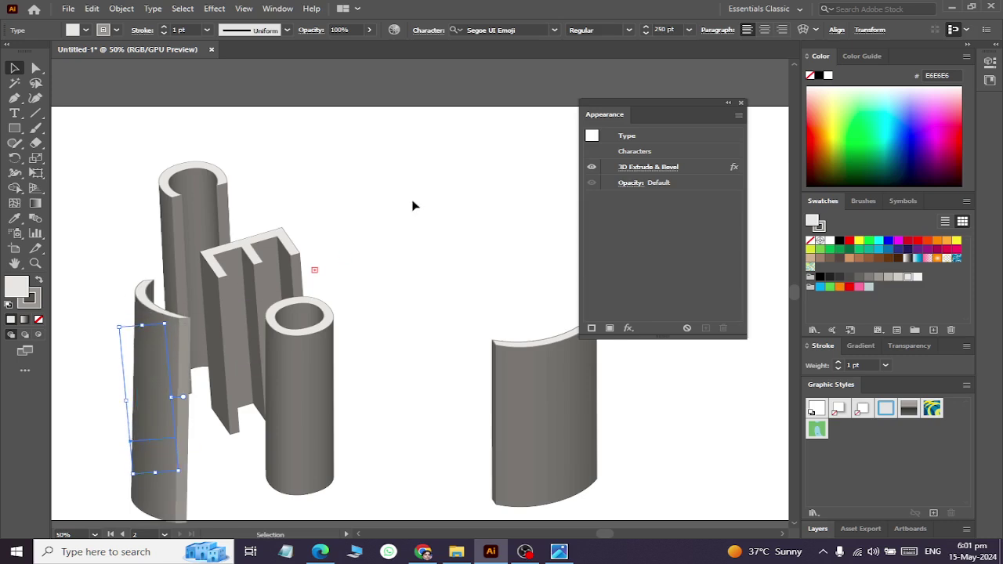
{"action": "left_click", "coordinate": [438, 196]}
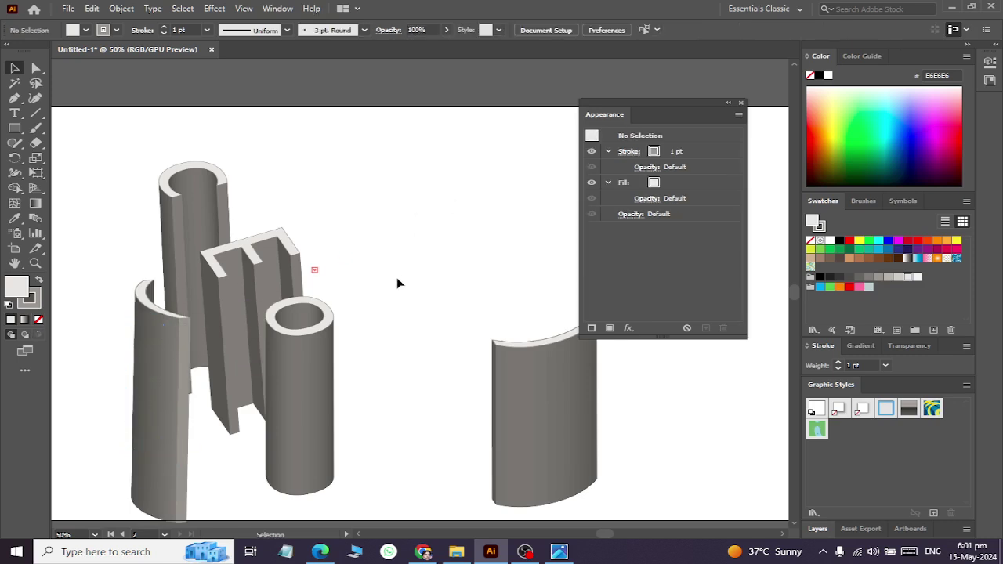
{"action": "key", "text": "alt+Tab"}
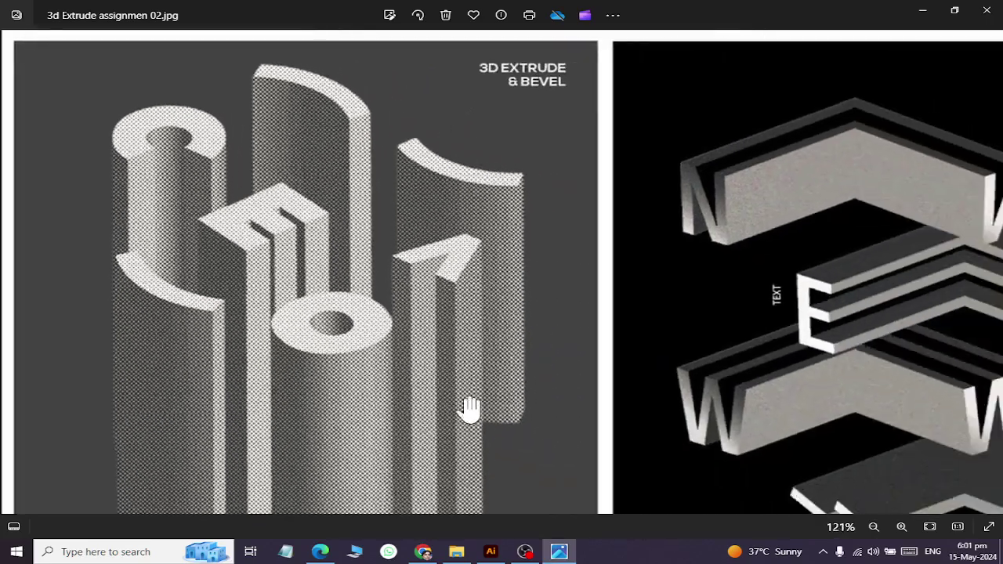
{"action": "scroll", "coordinate": [332, 331], "scroll_direction": "down", "scroll_amount": 1}
{"action": "scroll", "coordinate": [331, 333], "scroll_direction": "down", "scroll_amount": 1}
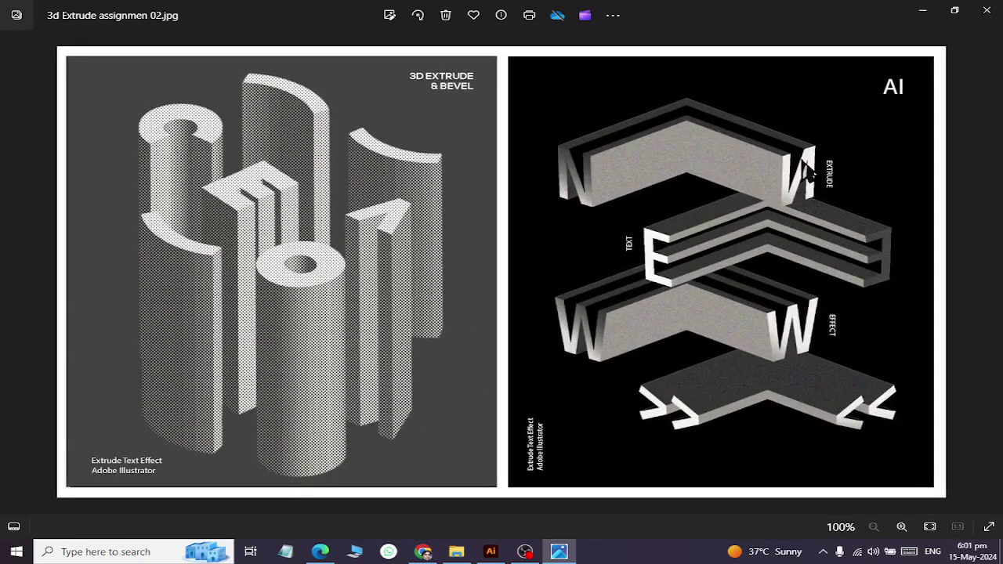
{"action": "scroll", "coordinate": [807, 172], "scroll_direction": "up", "scroll_amount": 1}
{"action": "scroll", "coordinate": [819, 174], "scroll_direction": "up", "scroll_amount": 2}
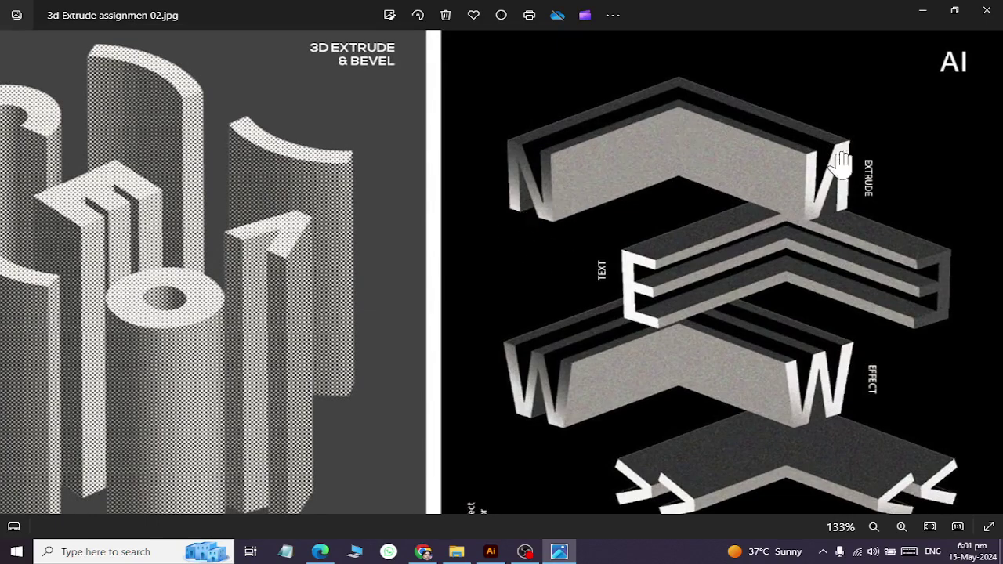
{"action": "scroll", "coordinate": [862, 196], "scroll_direction": "down", "scroll_amount": 3}
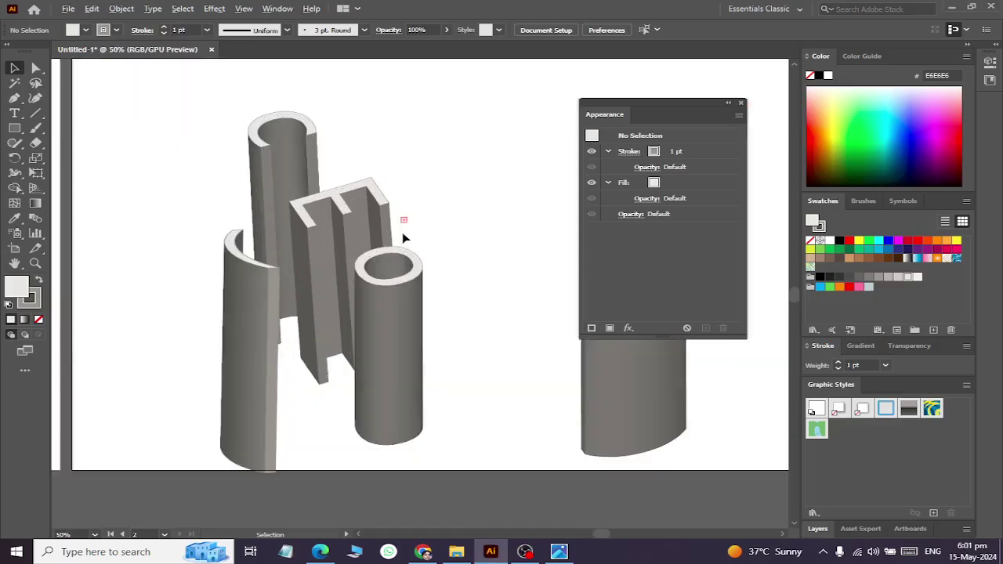
Select the extruded E and review its fill colour options without changing them
{"action": "scroll", "coordinate": [402, 232], "scroll_direction": "up", "scroll_amount": 1}
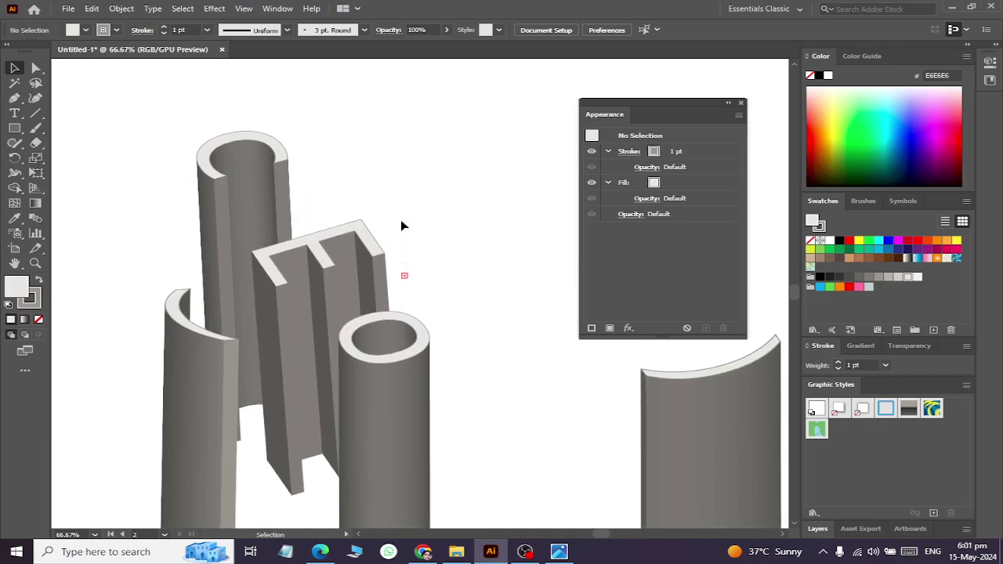
{"action": "scroll", "coordinate": [414, 212], "scroll_direction": "down", "scroll_amount": 1}
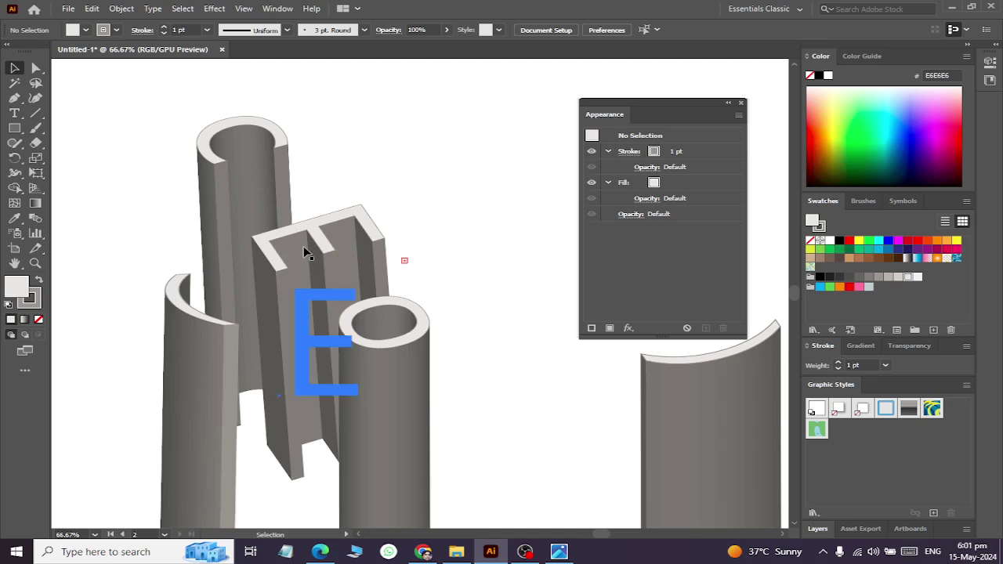
{"action": "left_click", "coordinate": [313, 249]}
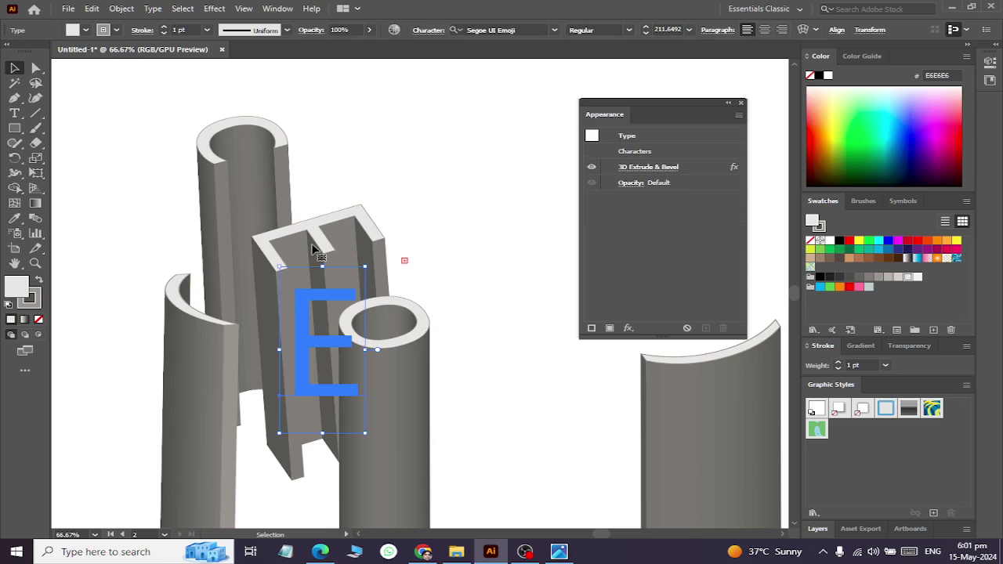
{"action": "left_click", "coordinate": [105, 31]}
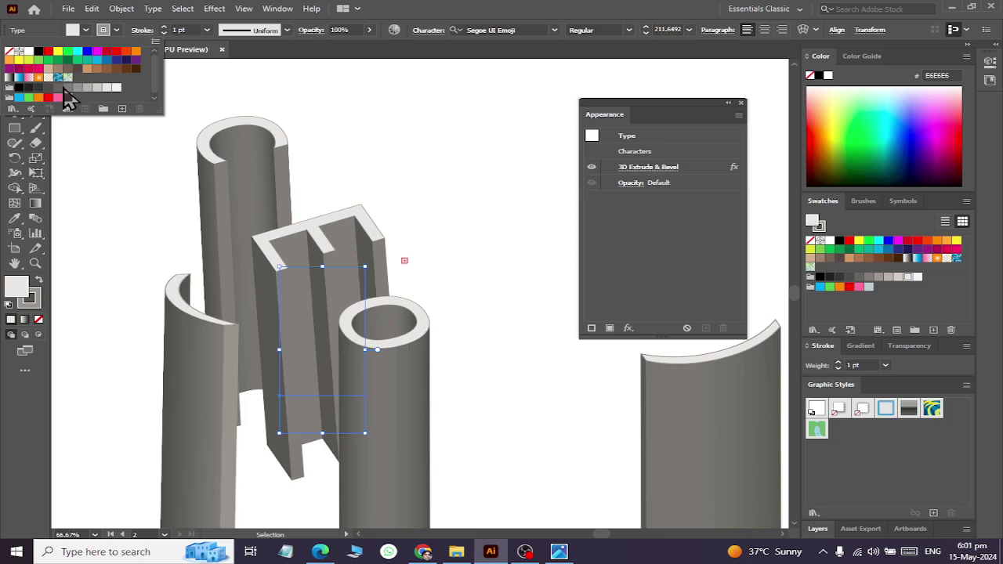
{"action": "left_click", "coordinate": [643, 166]}
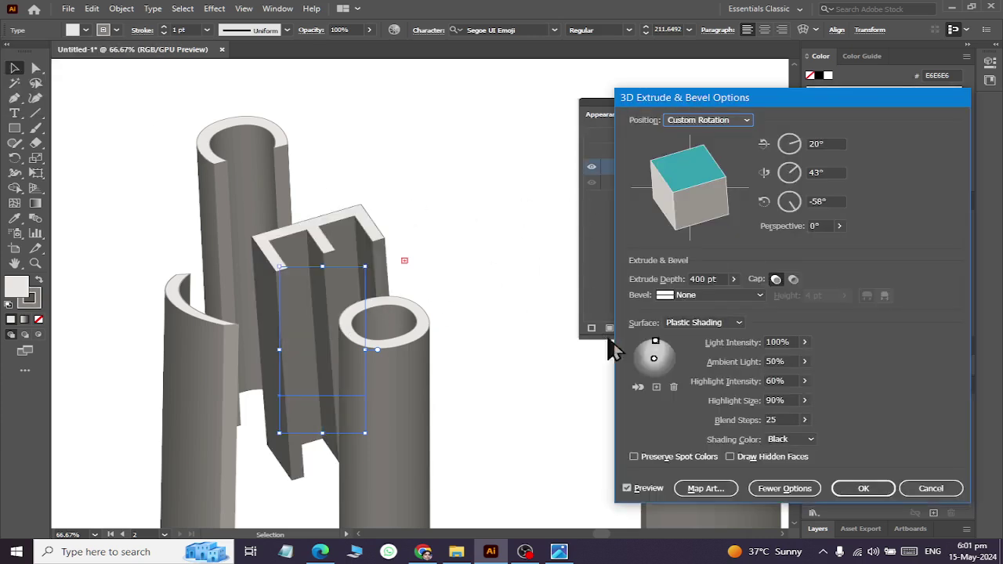
Move the E's shading lights toward the top to brighten it, and apply
{"action": "left_click_drag", "start_coordinate": [655, 360], "coordinate": [653, 379]}
{"action": "left_click_drag", "start_coordinate": [655, 341], "coordinate": [657, 348]}
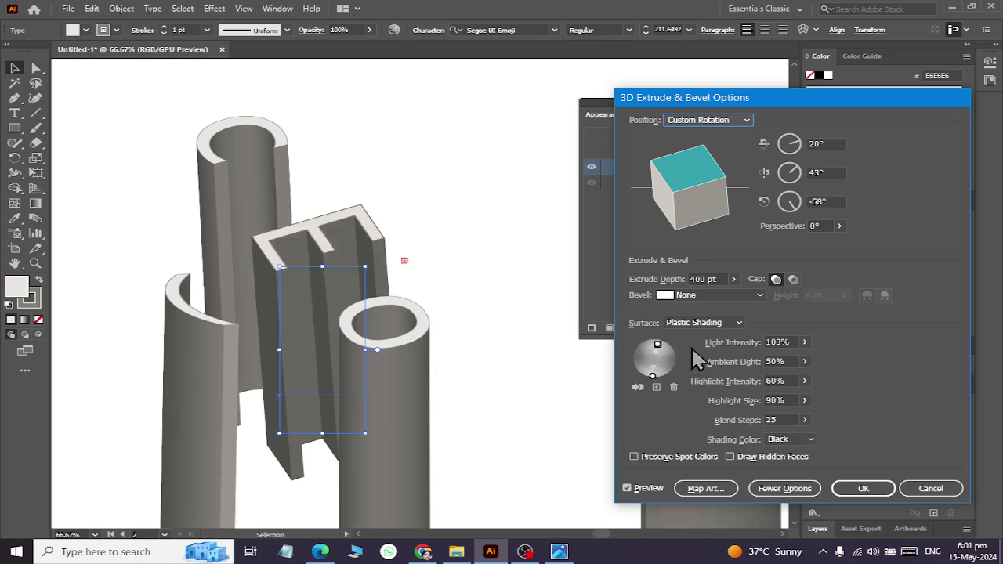
{"action": "left_click_drag", "start_coordinate": [656, 346], "coordinate": [652, 344]}
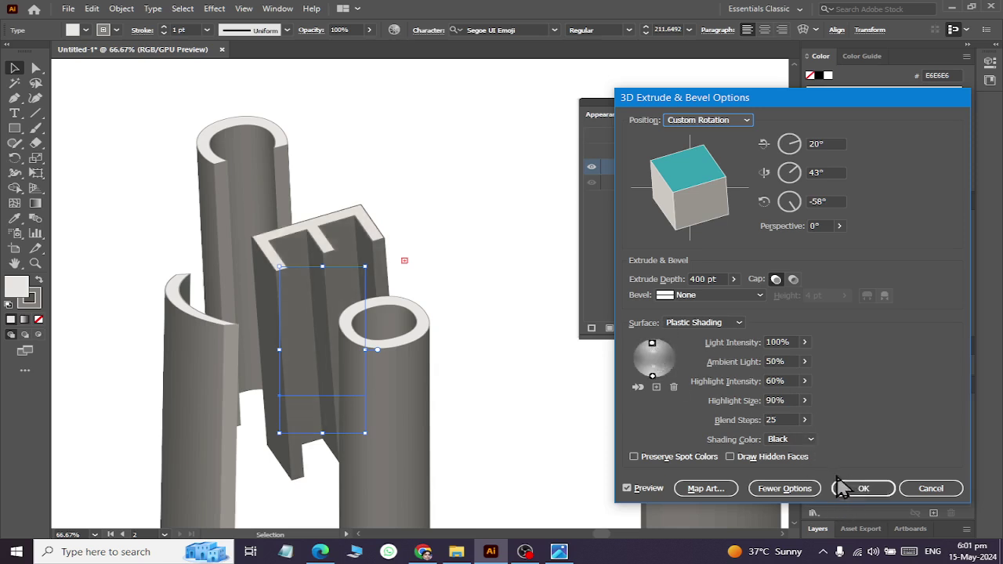
{"action": "left_click", "coordinate": [870, 492]}
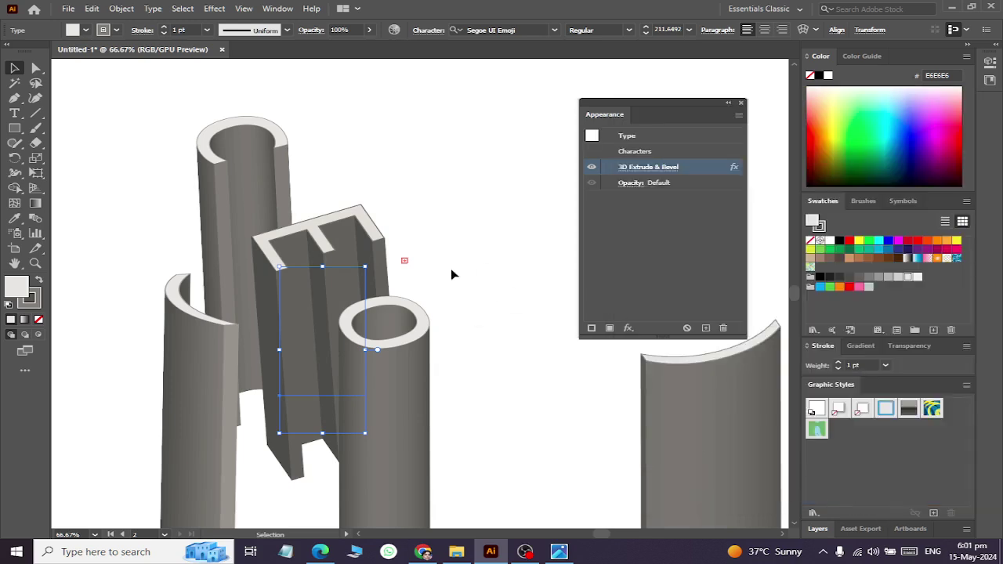
Shift the O cylinder slightly to the right
{"action": "left_click_drag", "start_coordinate": [404, 377], "coordinate": [422, 376]}
{"action": "left_click", "coordinate": [515, 360]}
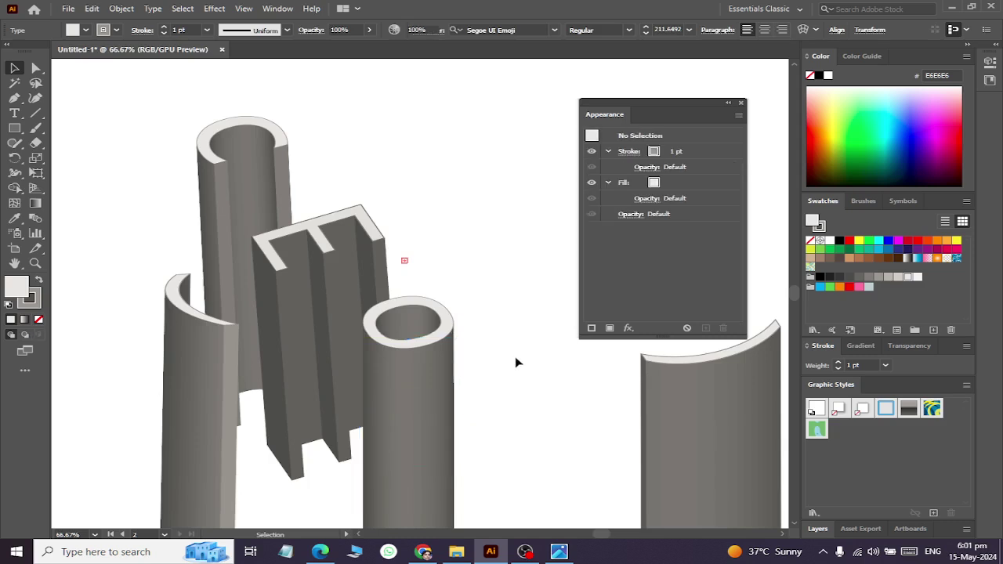
{"action": "scroll", "coordinate": [509, 367], "scroll_direction": "down", "scroll_amount": 2}
{"action": "scroll", "coordinate": [506, 382], "scroll_direction": "up", "scroll_amount": 1}
Widen the right and left curved shells outward
{"action": "left_click", "coordinate": [613, 464]}
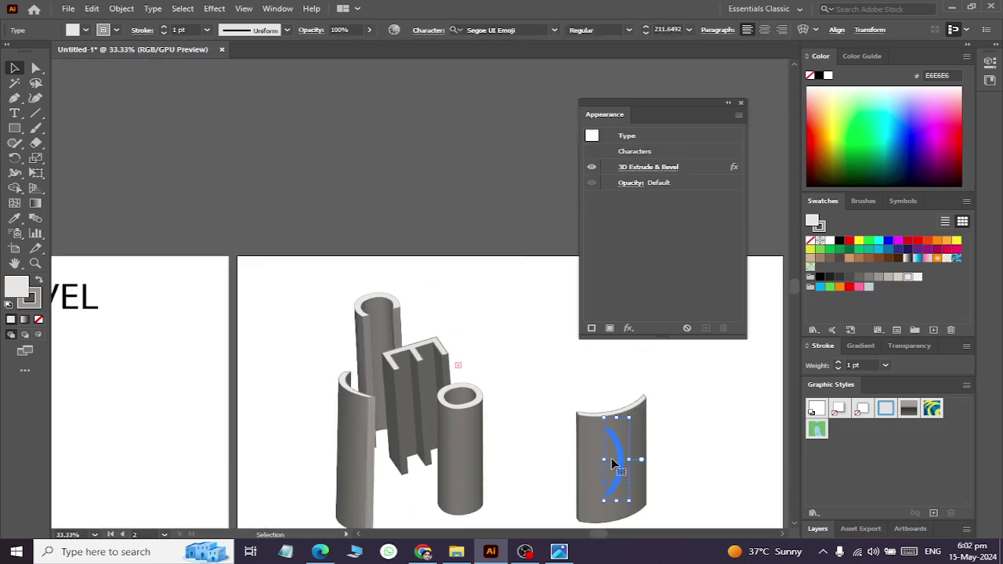
{"action": "left_click_drag", "start_coordinate": [625, 467], "coordinate": [643, 468]}
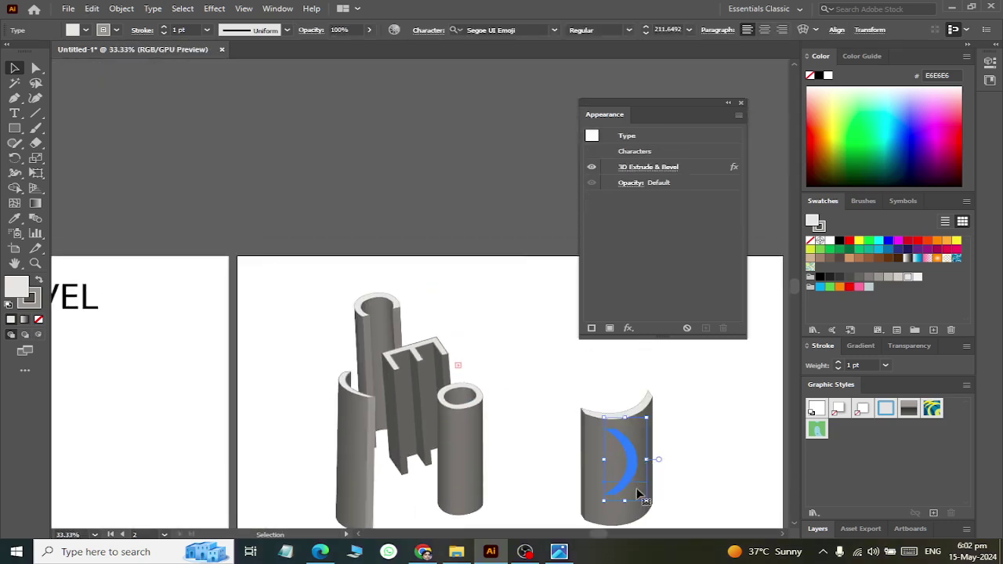
{"action": "left_click", "coordinate": [337, 447]}
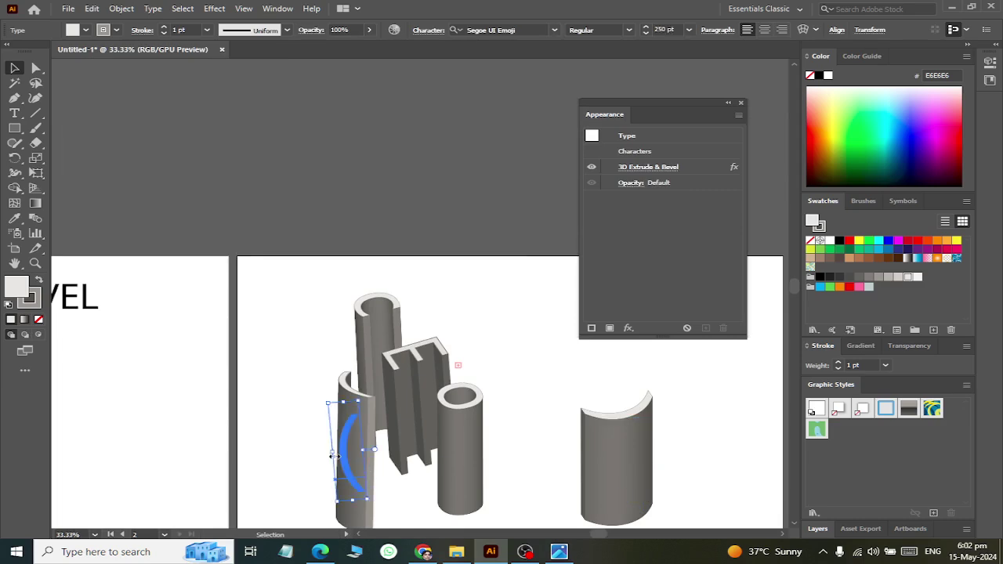
{"action": "left_click_drag", "start_coordinate": [333, 455], "coordinate": [313, 454]}
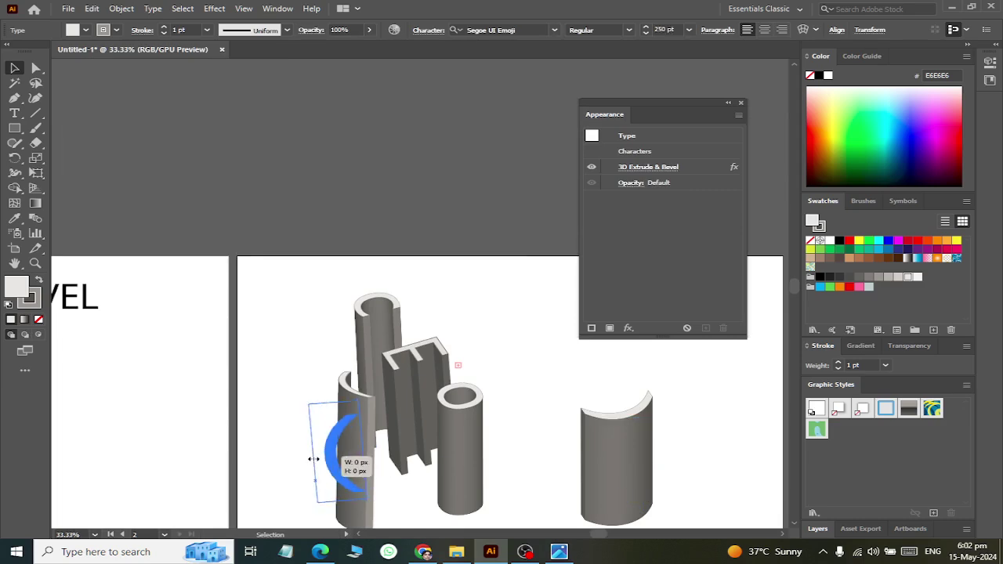
{"action": "left_click", "coordinate": [480, 310]}
Move the right curved shell up beside the E and compare with the reference
{"action": "left_click_drag", "start_coordinate": [611, 520], "coordinate": [534, 425]}
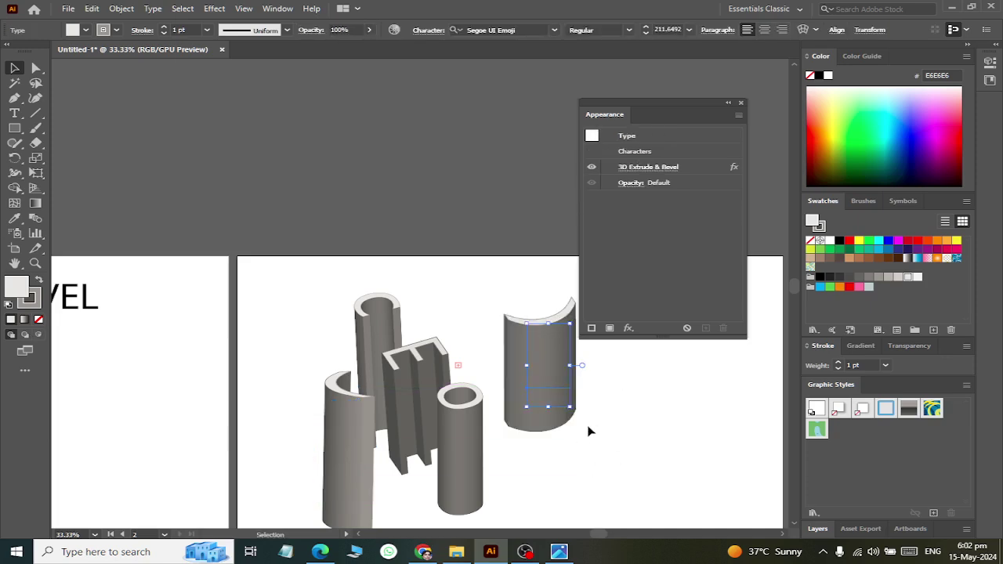
{"action": "key", "text": "alt+Tab"}
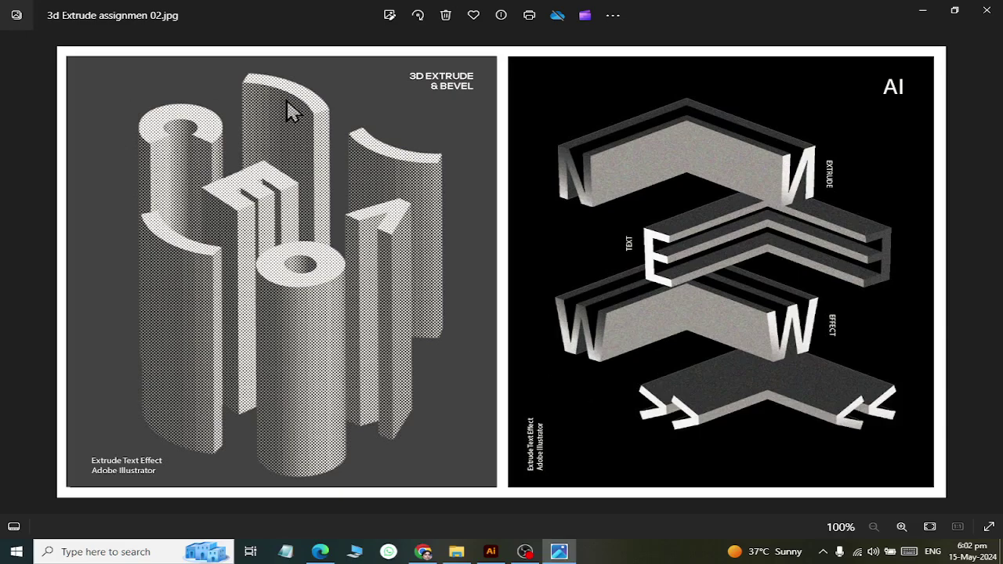
{"action": "left_click", "coordinate": [559, 552]}
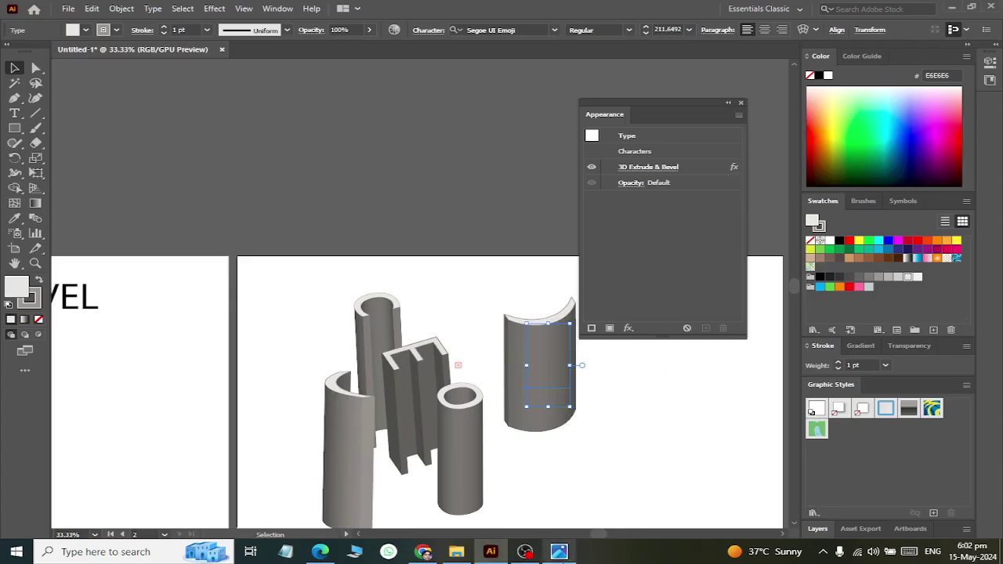